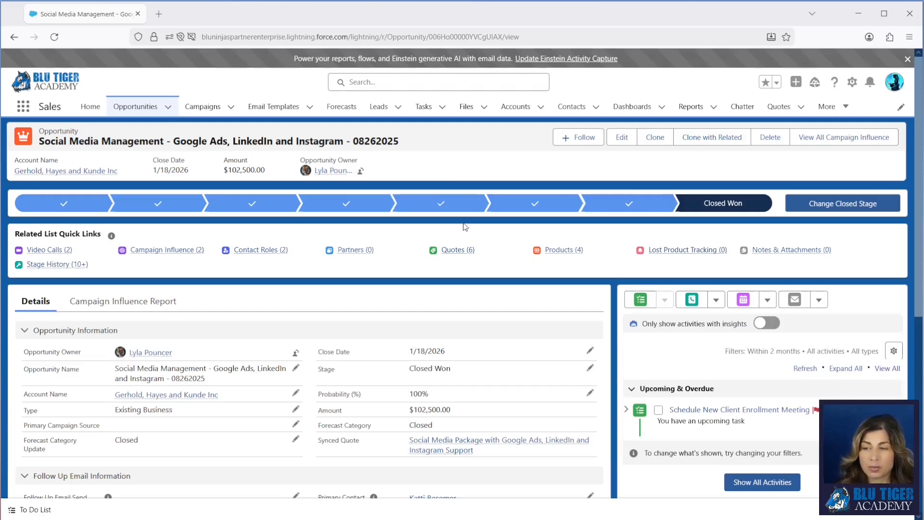
# Step: Open Setup and go to the Flows page under Process Automation
pyautogui.moveTo(463, 251)
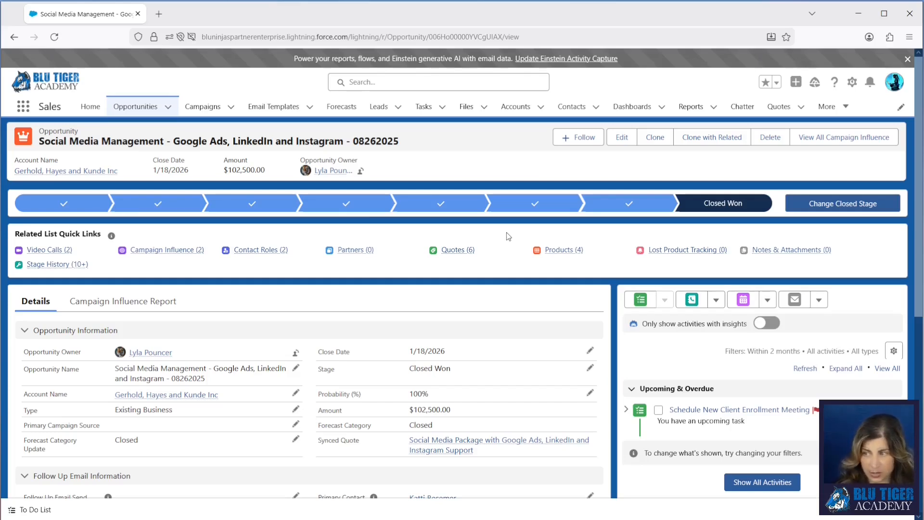
pyautogui.click(852, 82)
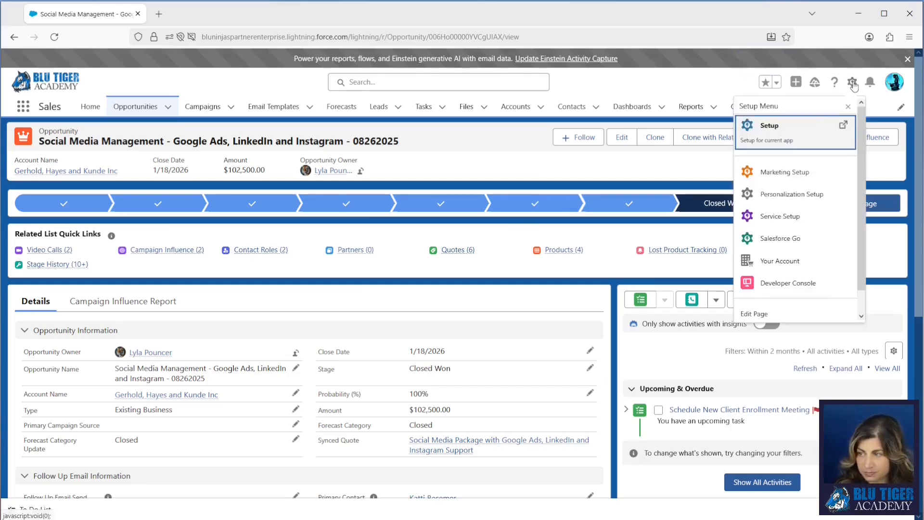
pyautogui.click(766, 124)
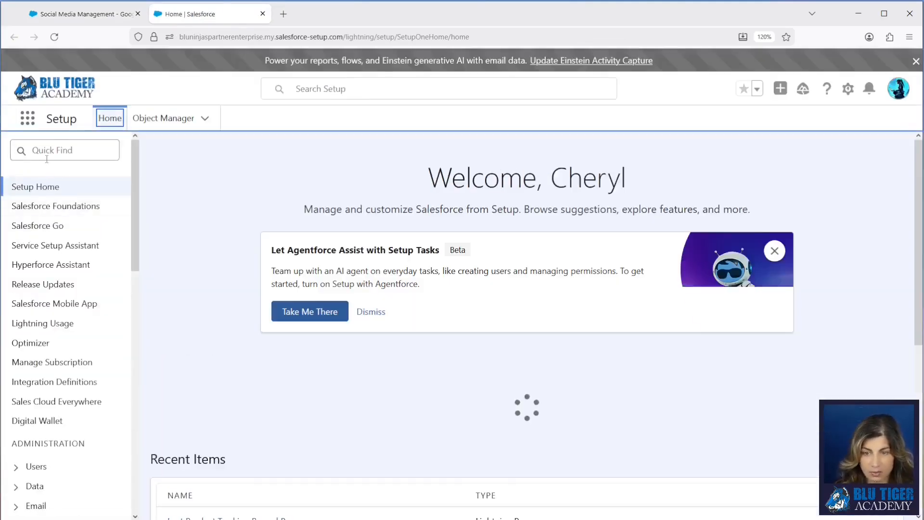
pyautogui.click(47, 158)
pyautogui.write('flow')
pyautogui.click(49, 426)
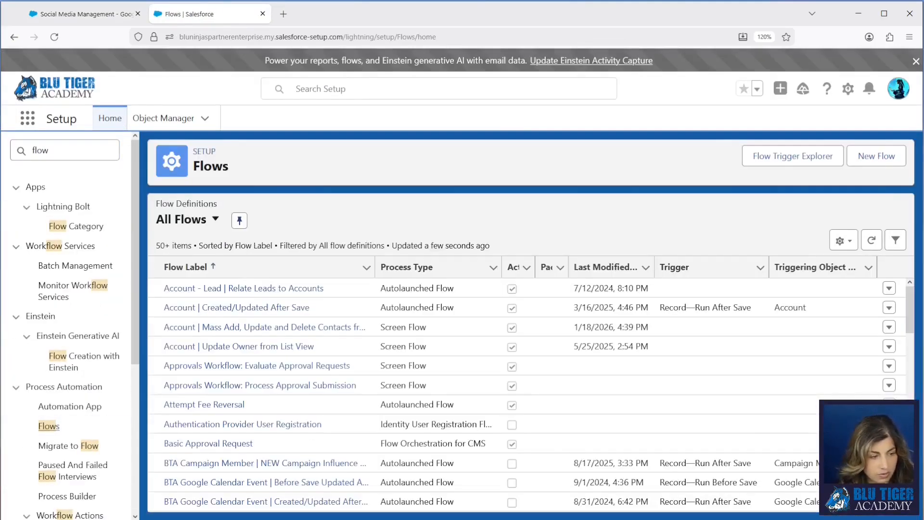
# Step: Create a new automation of the Autolaunched Flow type
pyautogui.click(876, 159)
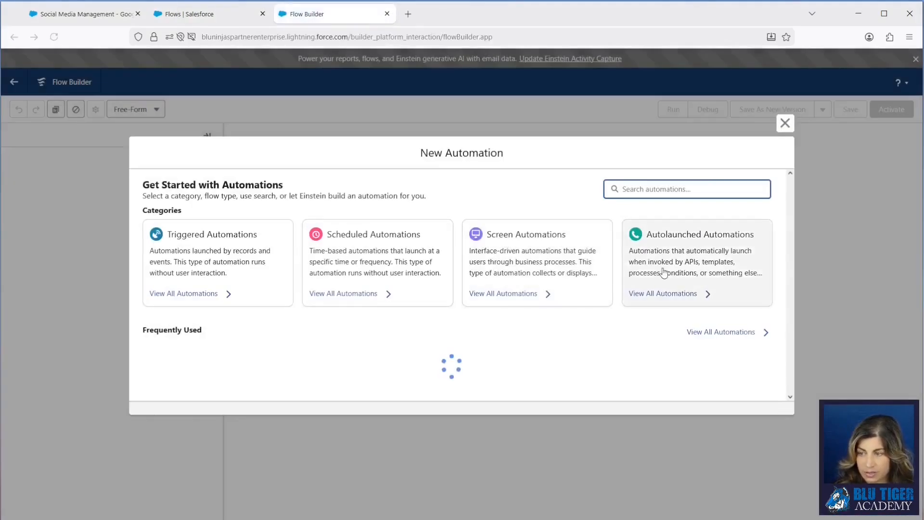
pyautogui.click(668, 272)
pyautogui.click(317, 231)
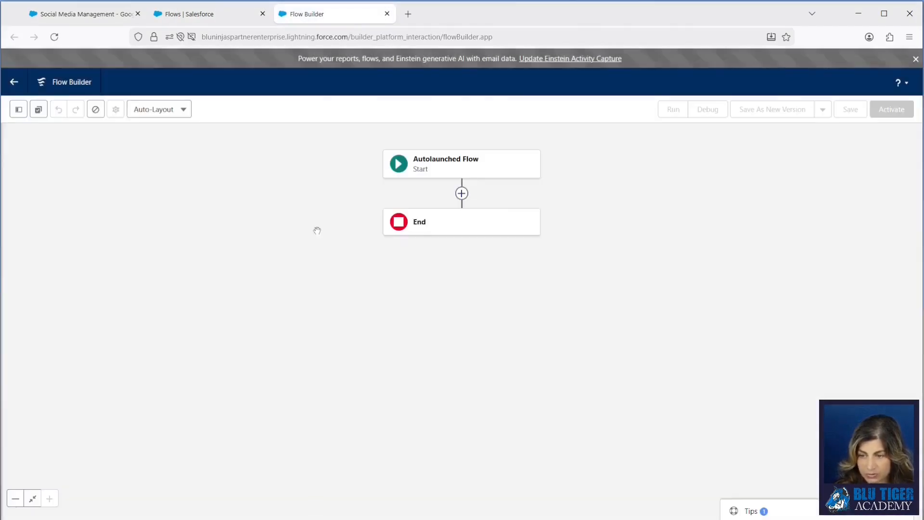
# Step: Add a Decision element after the flow's start and label it "Which Process?"
pyautogui.click(462, 193)
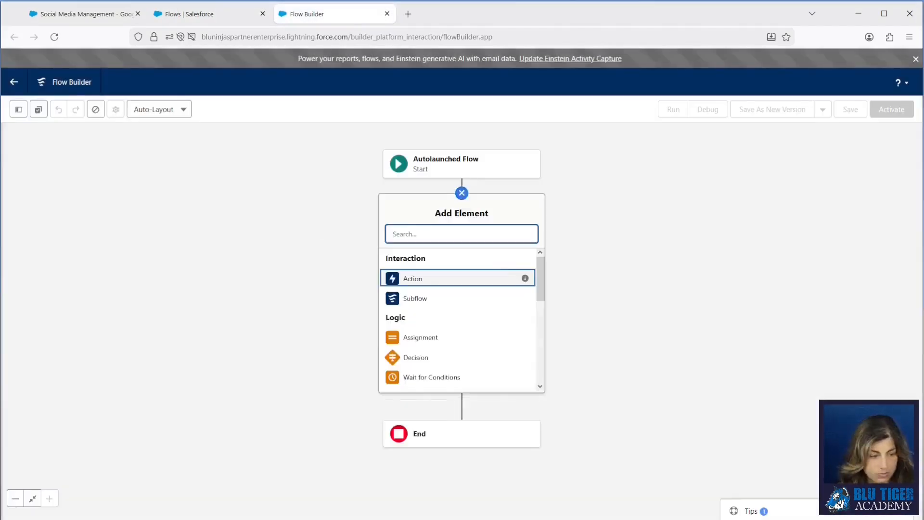
pyautogui.click(427, 358)
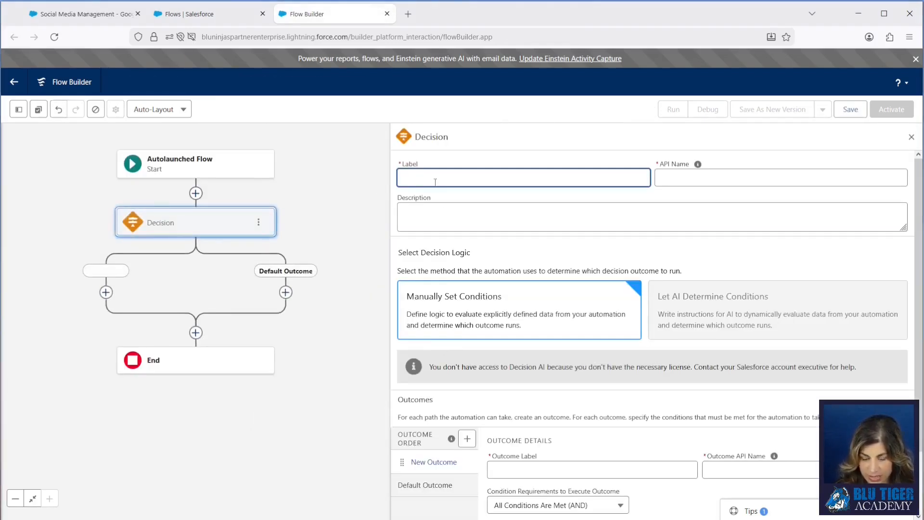
pyautogui.write('Which Pro')
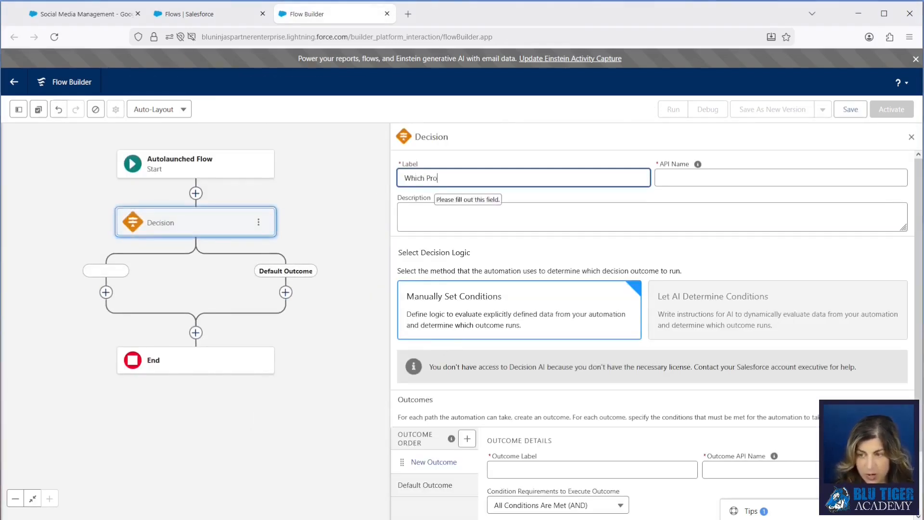
pyautogui.write('cess?')
pyautogui.press('Tab')
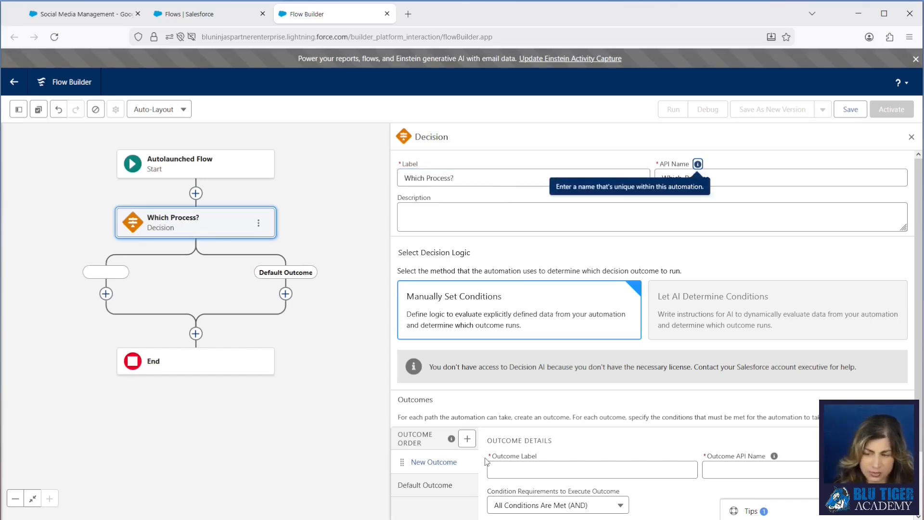
# Step: Label the decision's new outcome "Closed Won"
pyautogui.click(514, 470)
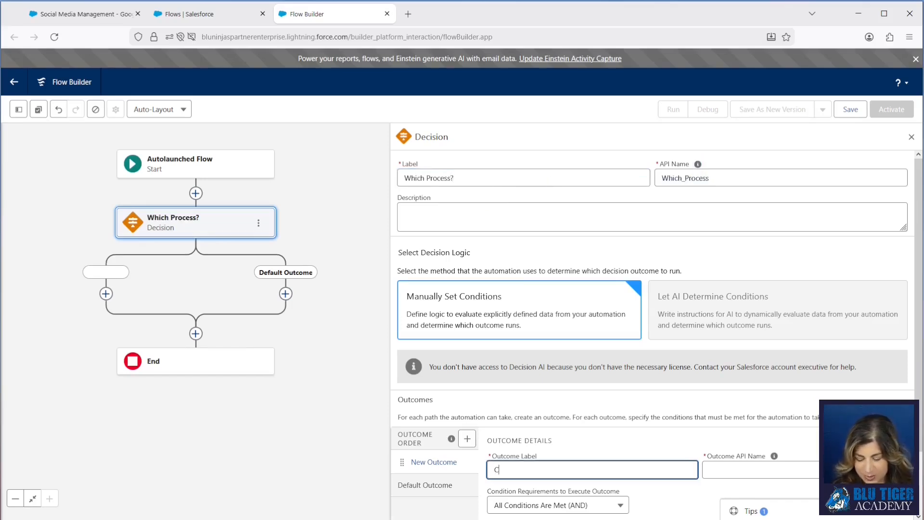
pyautogui.write('Closed Won')
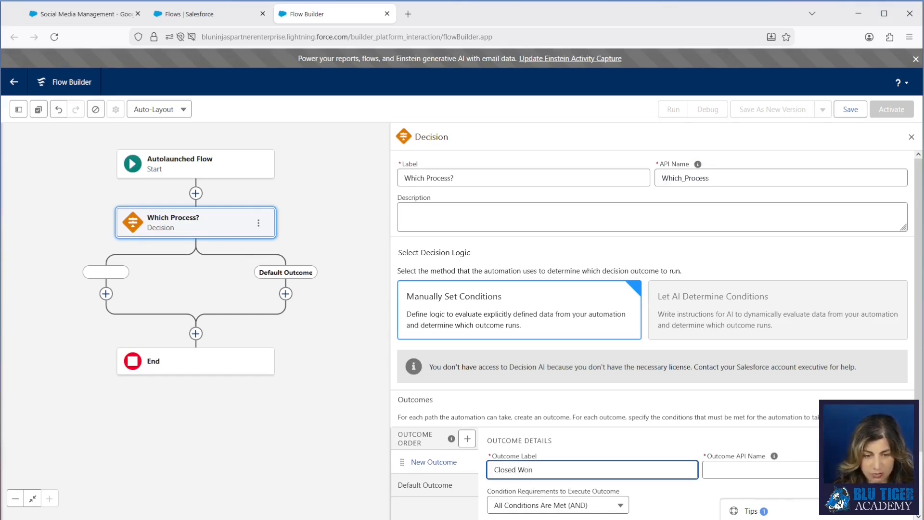
pyautogui.press('Tab')
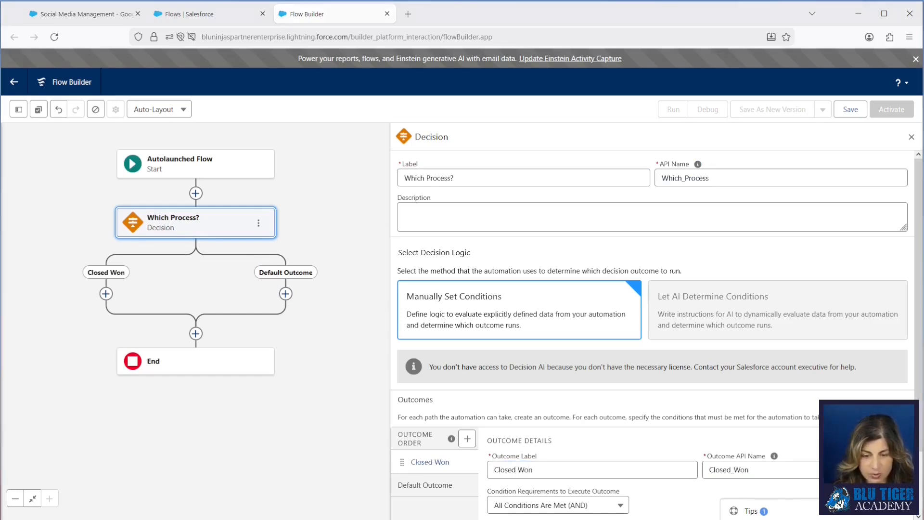
# Step: Create a Text variable named varProcess, available for input, as the resource of the Closed Won outcome's condition
pyautogui.scroll(-2, 626, 426)
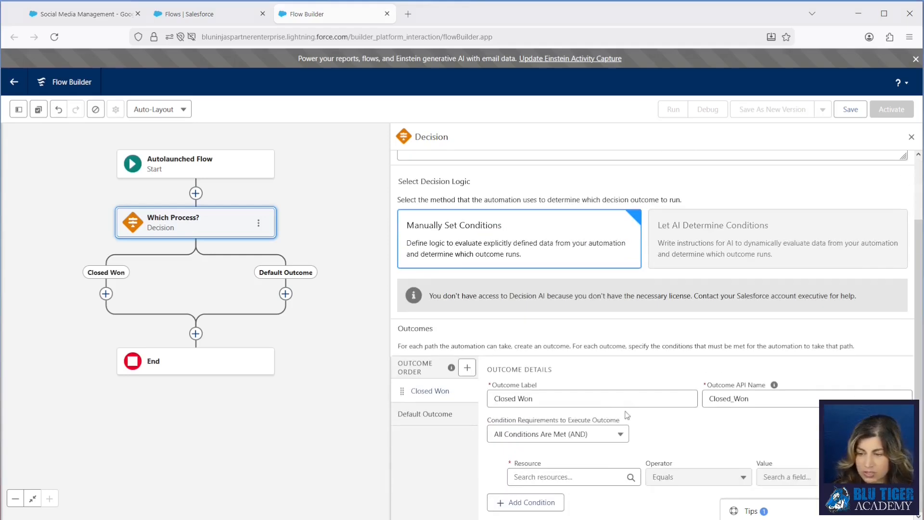
pyautogui.click(536, 476)
pyautogui.click(535, 456)
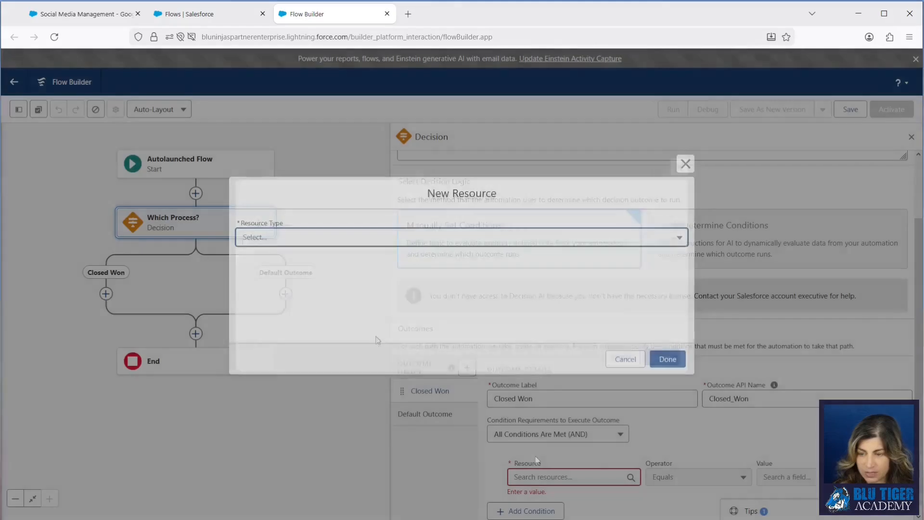
pyautogui.click(276, 239)
pyautogui.click(274, 259)
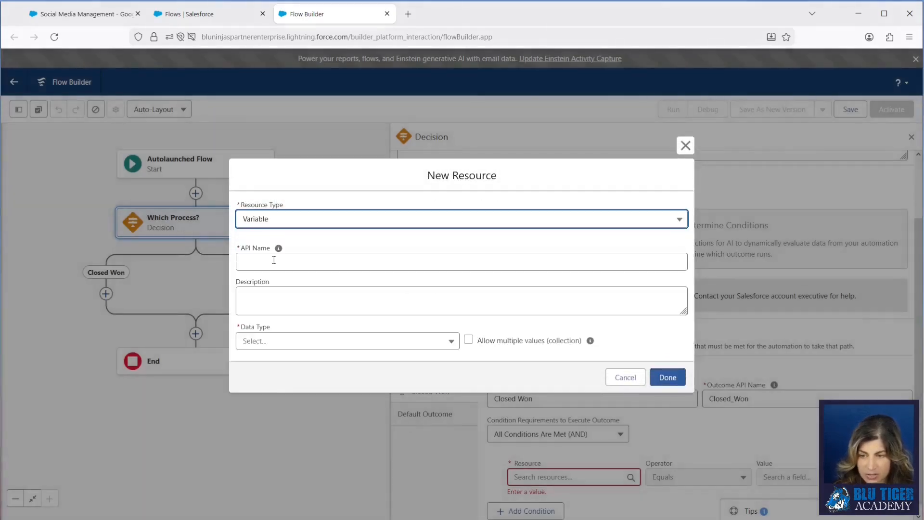
pyautogui.write('varProcess')
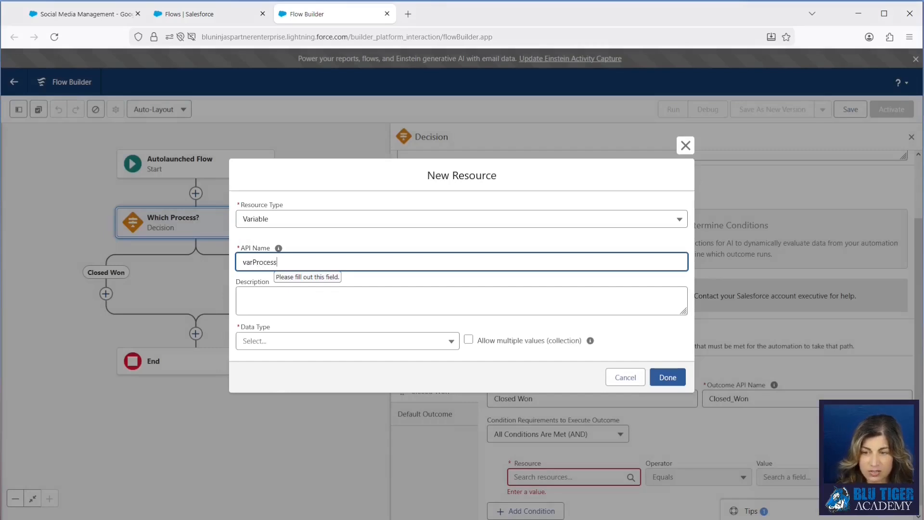
pyautogui.click(277, 340)
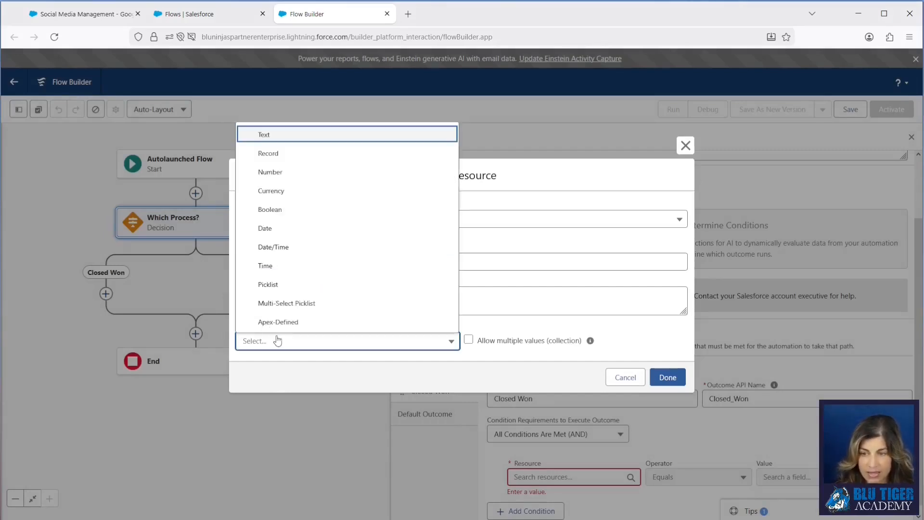
pyautogui.click(268, 139)
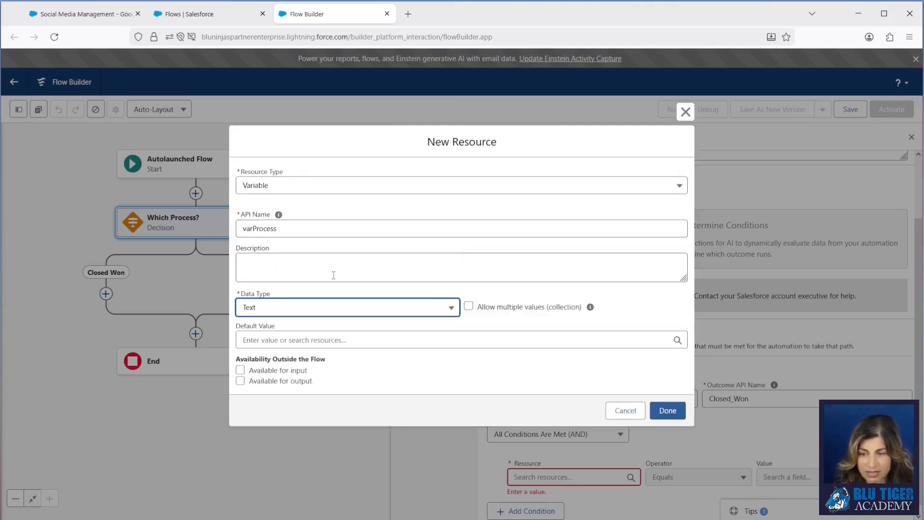
pyautogui.click(240, 370)
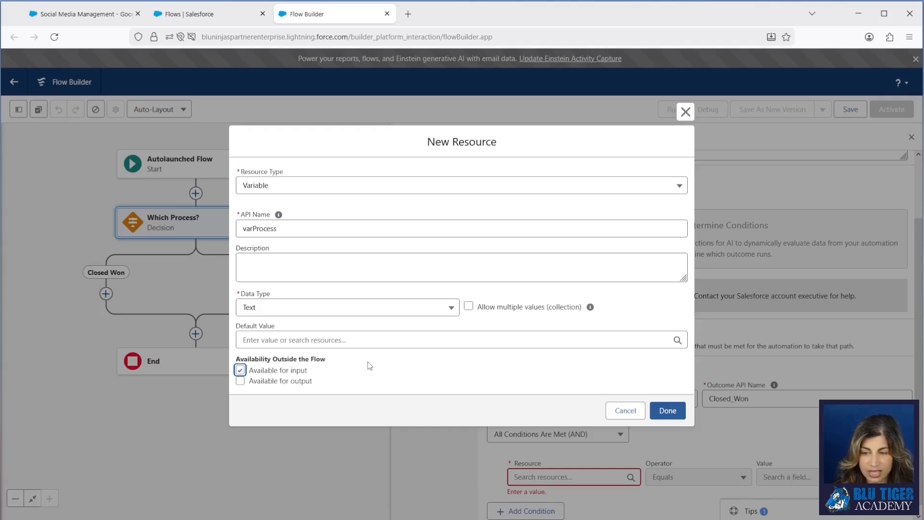
pyautogui.click(668, 410)
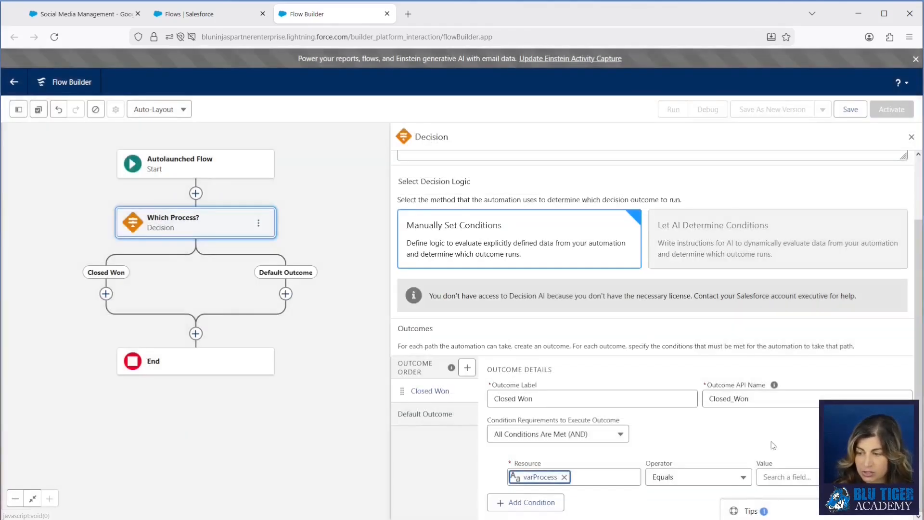
# Step: Set the varProcess condition's comparison value to "Closed Won"
pyautogui.click(793, 478)
pyautogui.write('Closed Won')
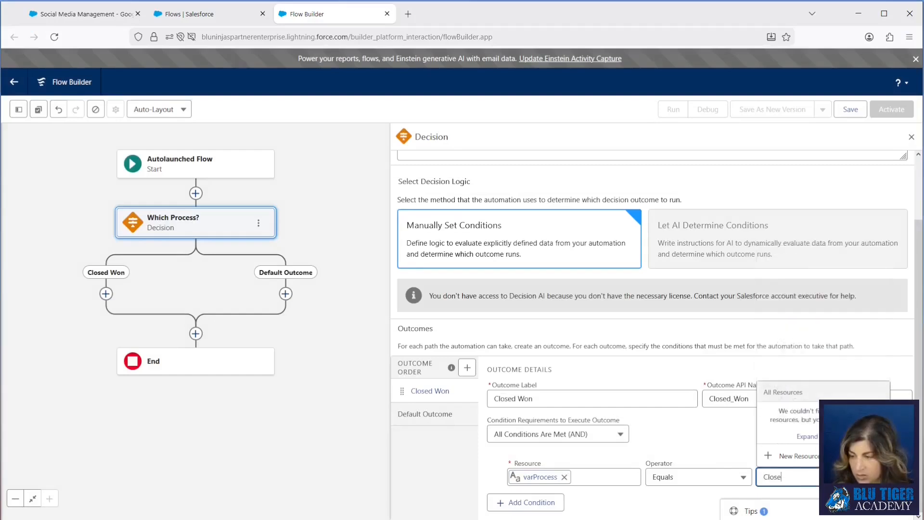
pyautogui.click(660, 380)
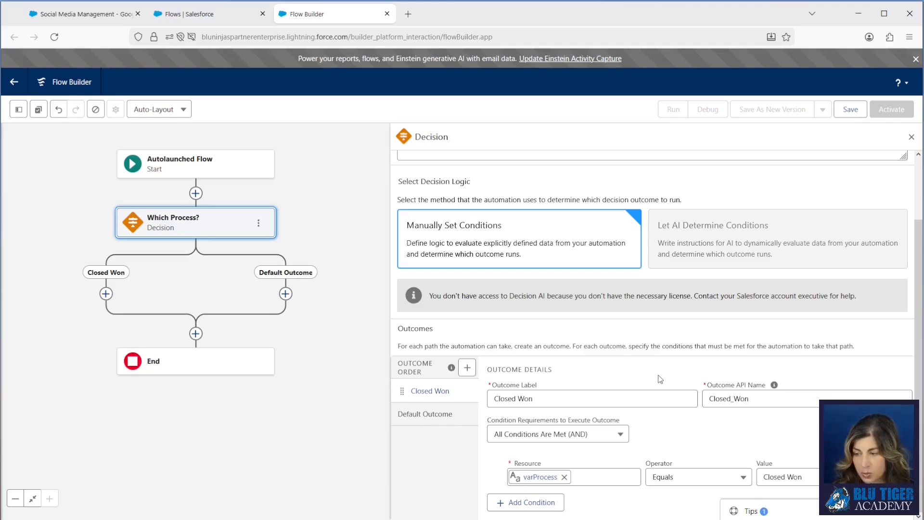
# Step: Rename the decision's default outcome to "No"
pyautogui.click(425, 414)
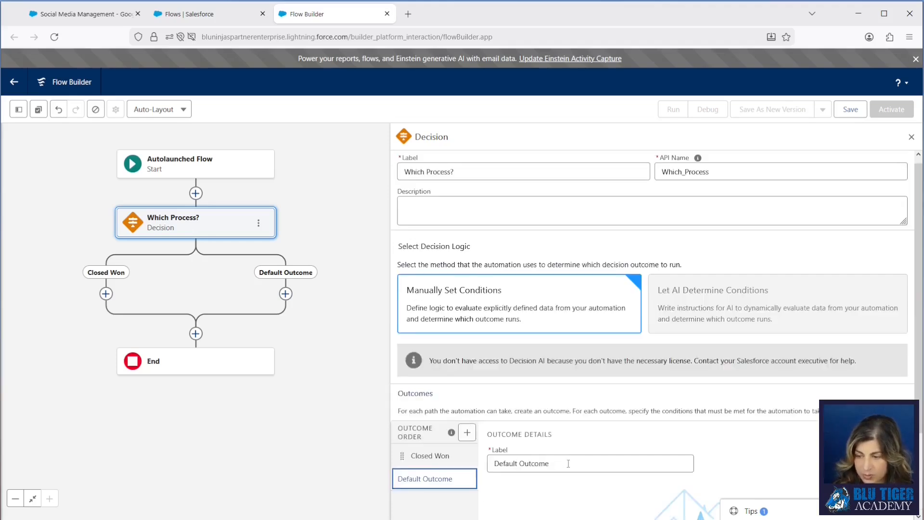
pyautogui.moveTo(568, 463); pyautogui.dragTo(472, 458)
pyautogui.write('No')
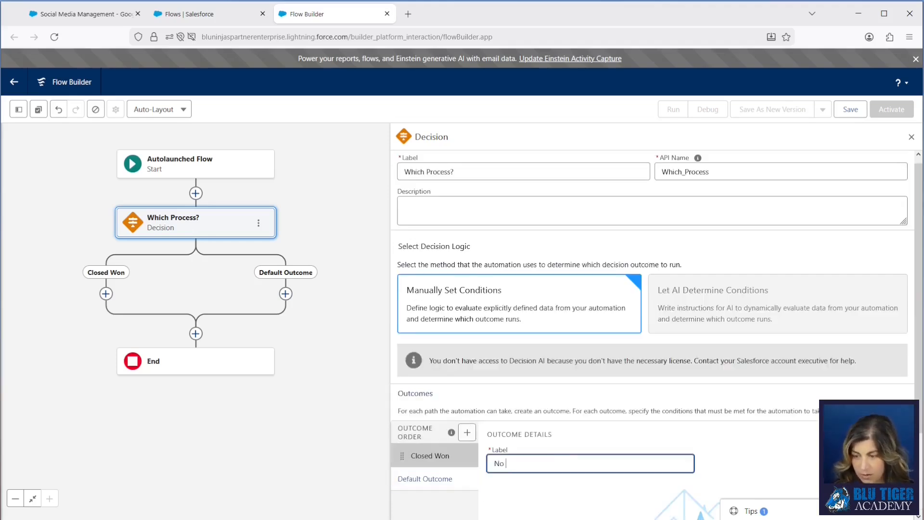
pyautogui.click(323, 411)
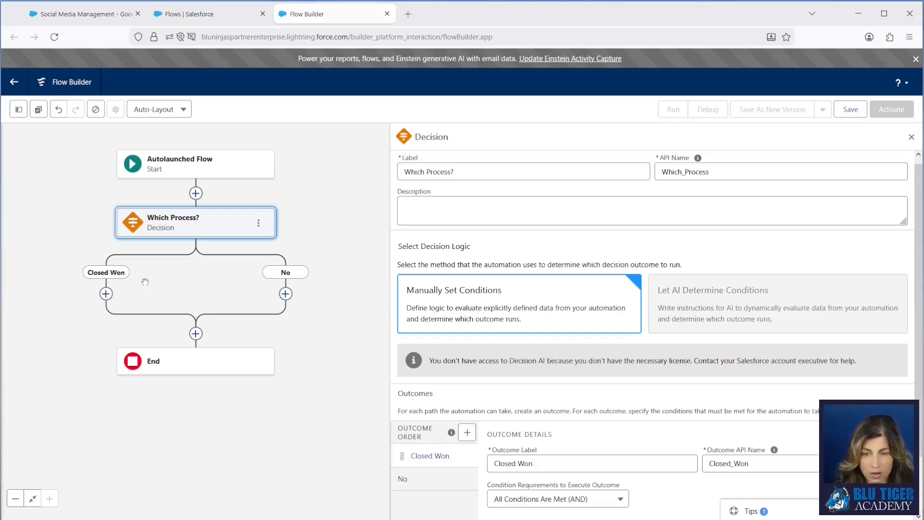
# Step: Add a Get Records element on the Closed Won path and label it "Get Related Opportunity Products"
pyautogui.moveTo(143, 284); pyautogui.dragTo(245, 295)
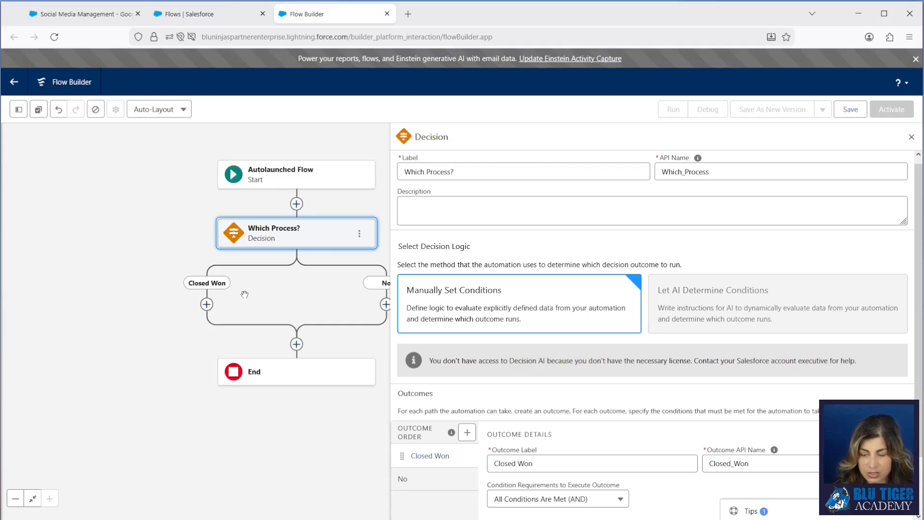
pyautogui.click(207, 304)
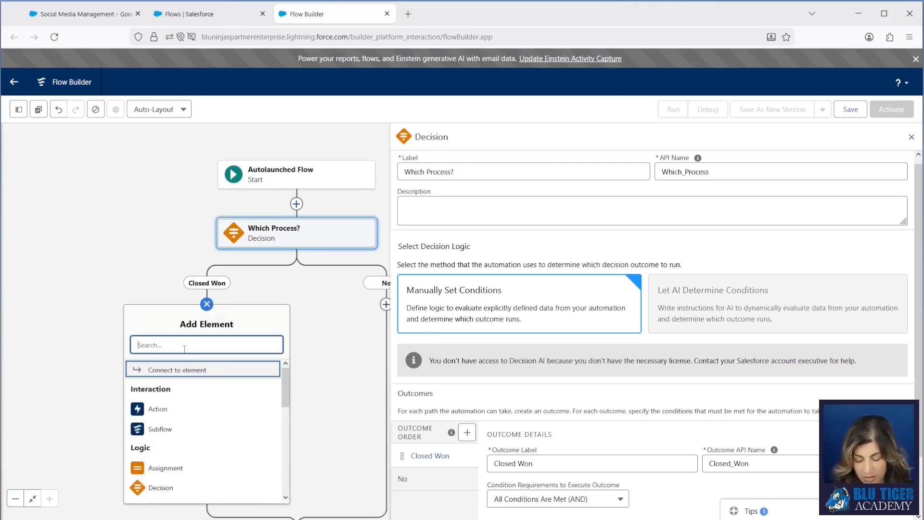
pyautogui.write('get')
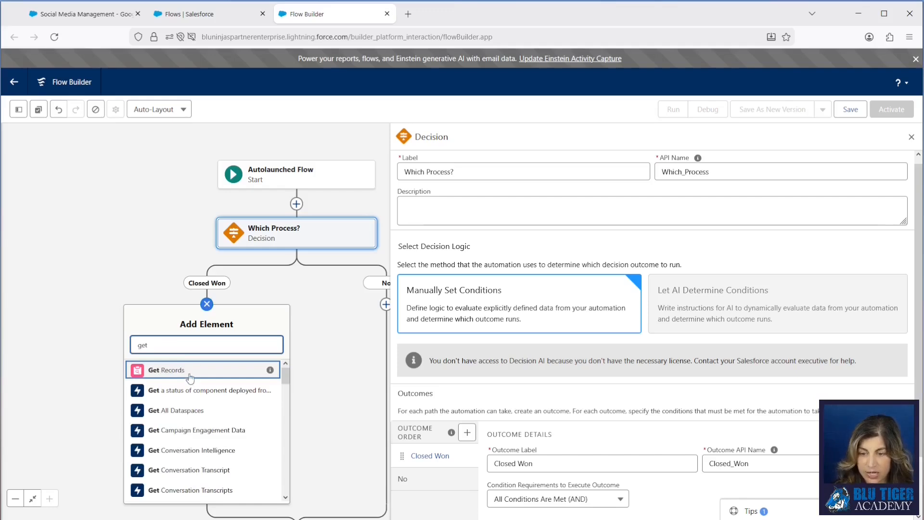
pyautogui.click(190, 371)
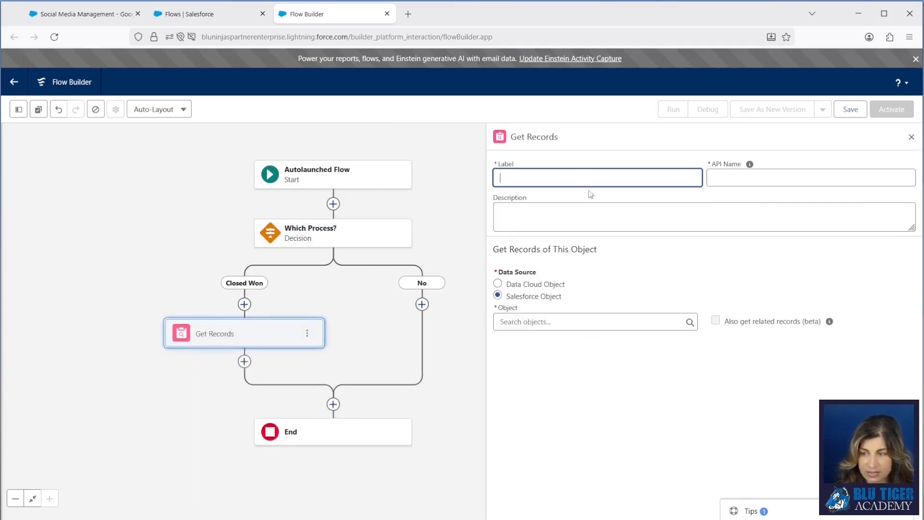
pyautogui.write('Get Related Opportunity Products')
pyautogui.press('Tab')
# Step: Set the Get Records object to Opportunity Product and choose Opportunity ID as the filter condition's field
pyautogui.click(576, 320)
pyautogui.write('oppor')
pyautogui.click(597, 463)
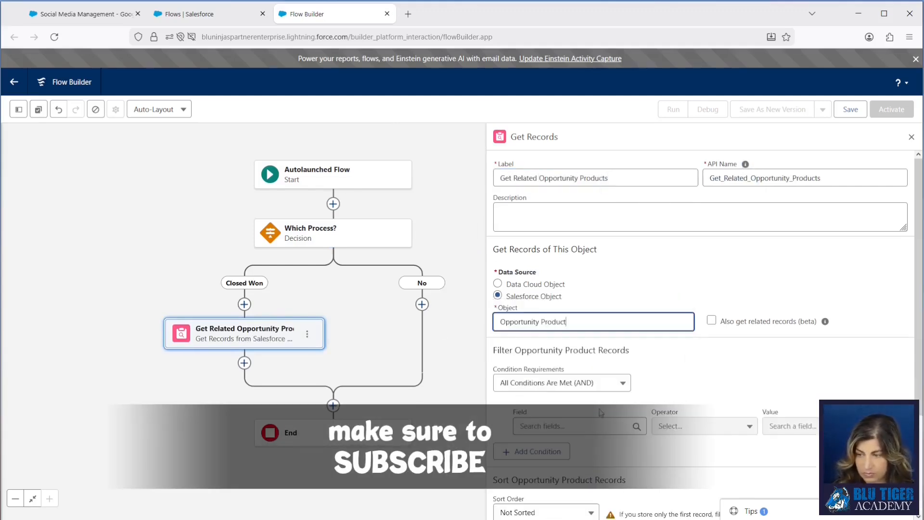
pyautogui.scroll(-3, 601, 413)
pyautogui.click(573, 310)
pyautogui.write('opport')
pyautogui.click(631, 369)
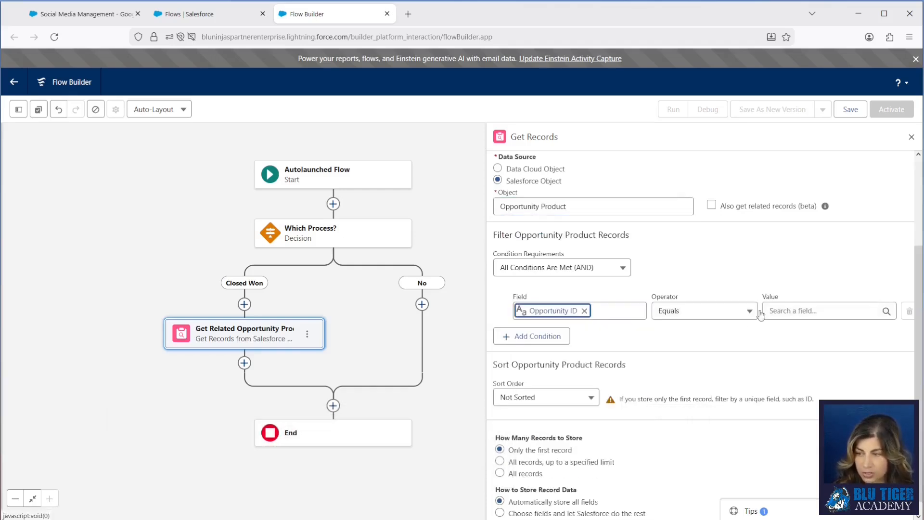
# Step: Start a new Variable resource as the comparison value of the Opportunity ID filter condition
pyautogui.click(780, 311)
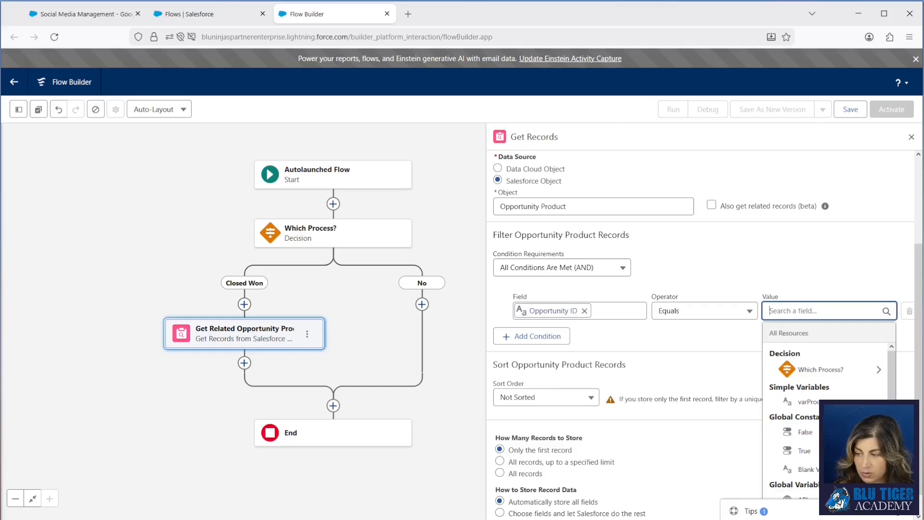
pyautogui.click(898, 511)
pyautogui.click(804, 312)
pyautogui.write('n')
pyautogui.moveTo(893, 429); pyautogui.dragTo(894, 479)
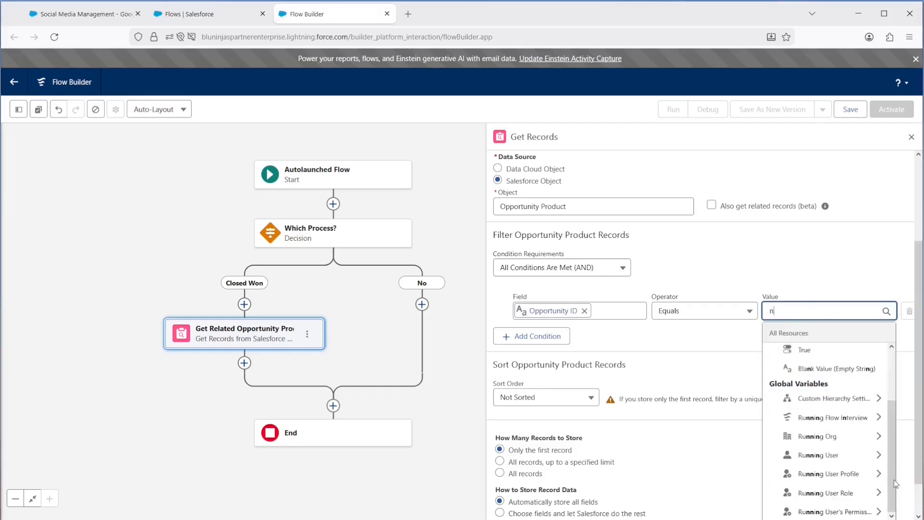
pyautogui.scroll(-1, 894, 480)
pyautogui.click(801, 509)
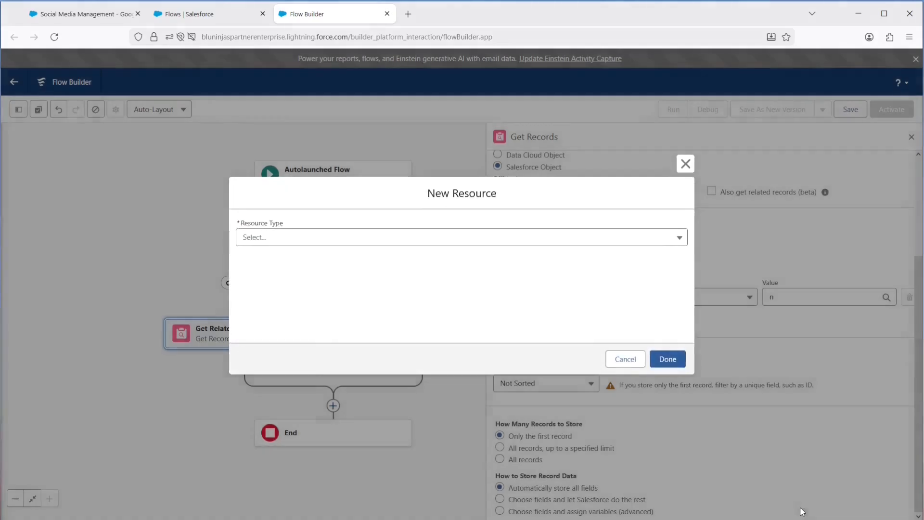
pyautogui.click(262, 237)
pyautogui.click(265, 256)
pyautogui.click(265, 261)
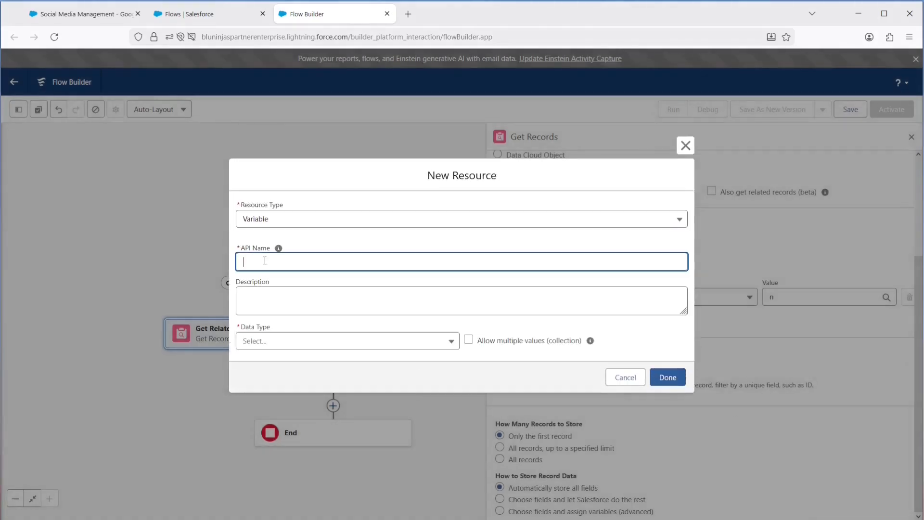
# Step: Name the variable varOpportunityId, set its data type to Text, make it available for input, and finish creating it
pyautogui.write('varOpportunityId')
pyautogui.click(264, 343)
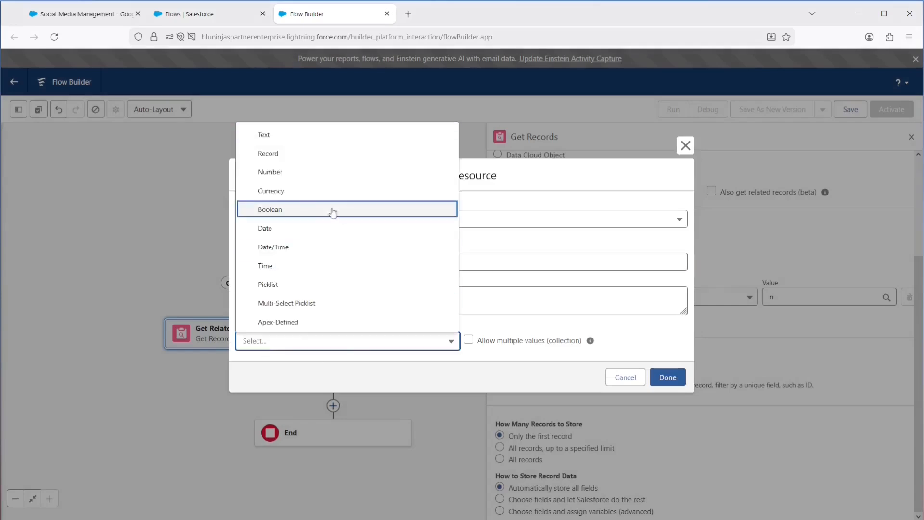
pyautogui.click(279, 136)
pyautogui.click(239, 370)
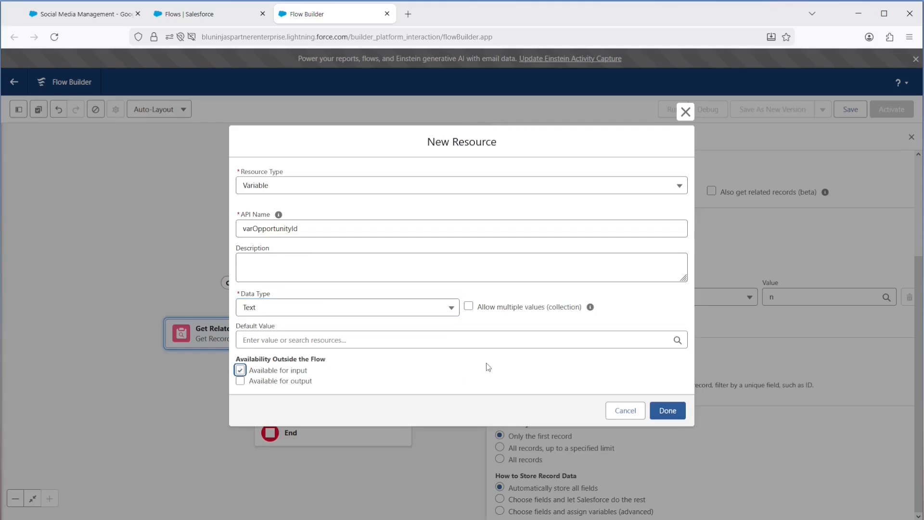
pyautogui.click(666, 411)
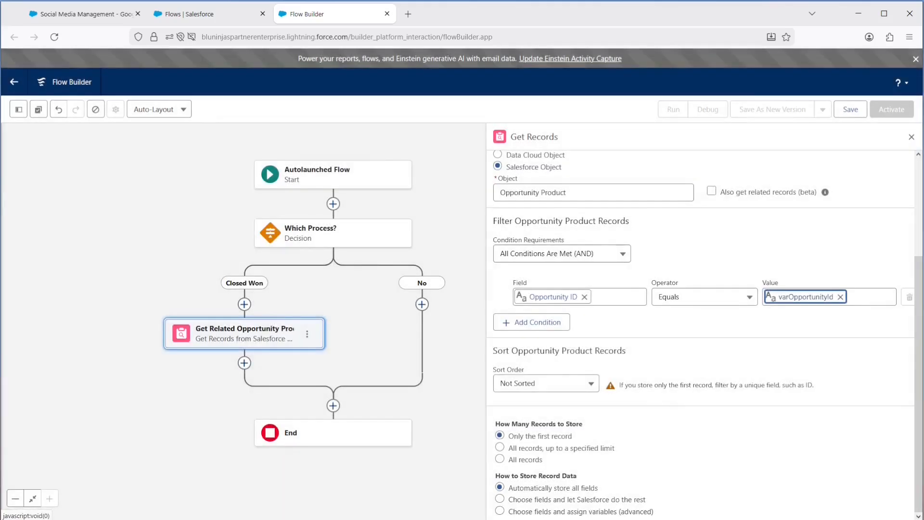
# Step: Store all opportunity product records, choosing Product2Id as the additional field to store
pyautogui.click(500, 460)
pyautogui.click(501, 499)
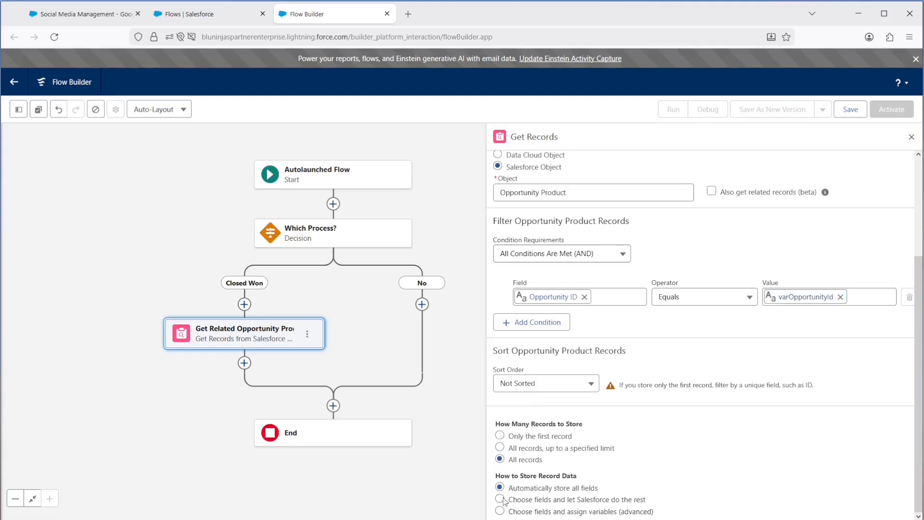
pyautogui.scroll(-3, 566, 485)
pyautogui.click(566, 485)
pyautogui.write('product')
pyautogui.click(561, 438)
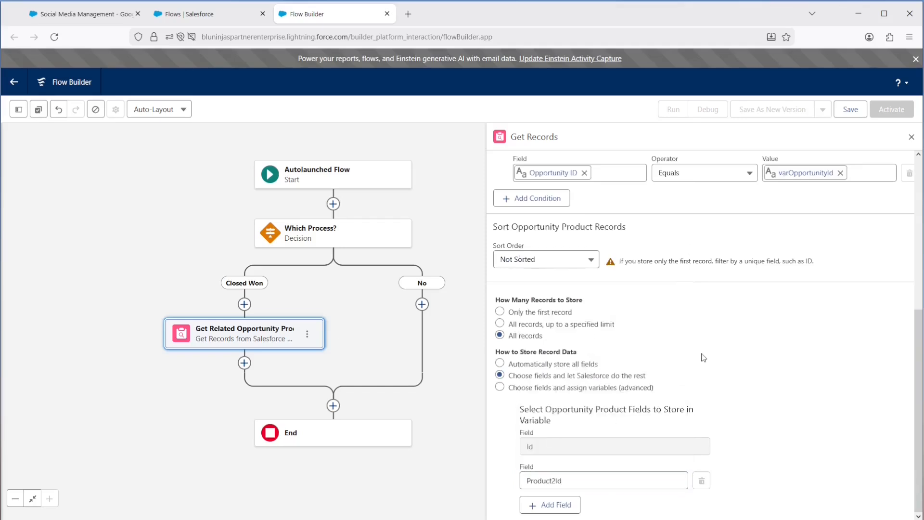
# Step: Add a Transform element after Get Related Opportunity Products and label it "Transform Opportunity Product Ids to Text Collection"
pyautogui.click(244, 365)
pyautogui.write('trans')
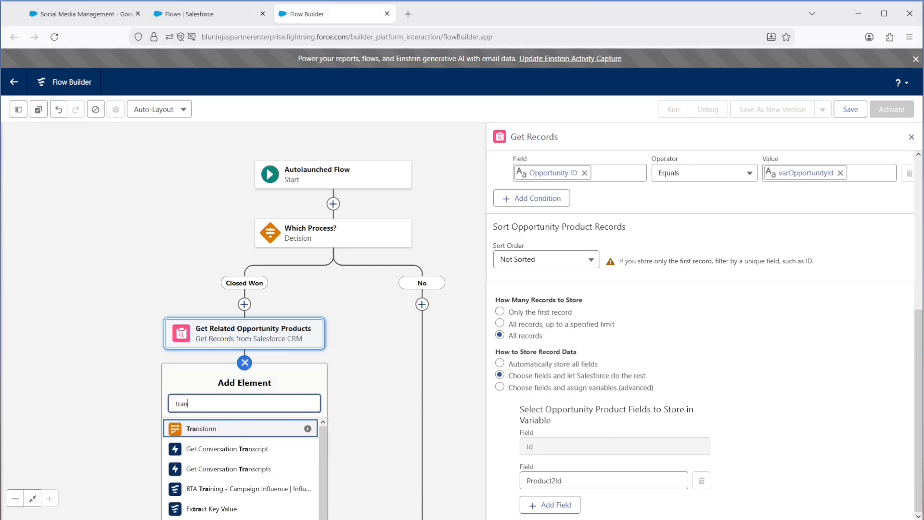
pyautogui.click(207, 428)
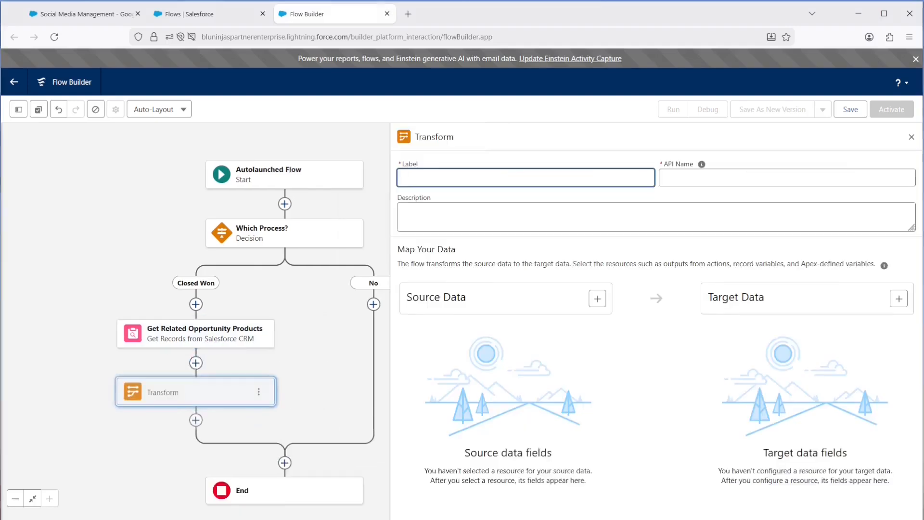
pyautogui.click(420, 180)
pyautogui.write('Transform Opportunity Product Ids to Text Collection')
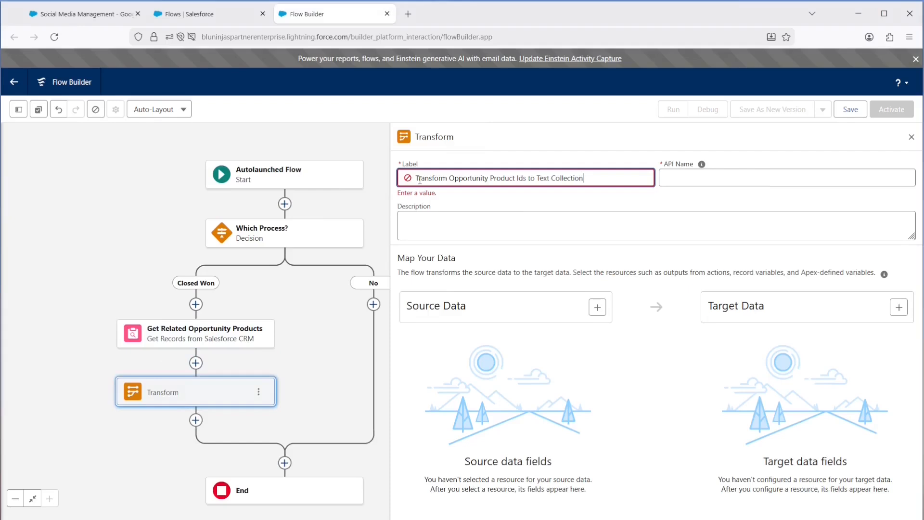
pyautogui.click(677, 178)
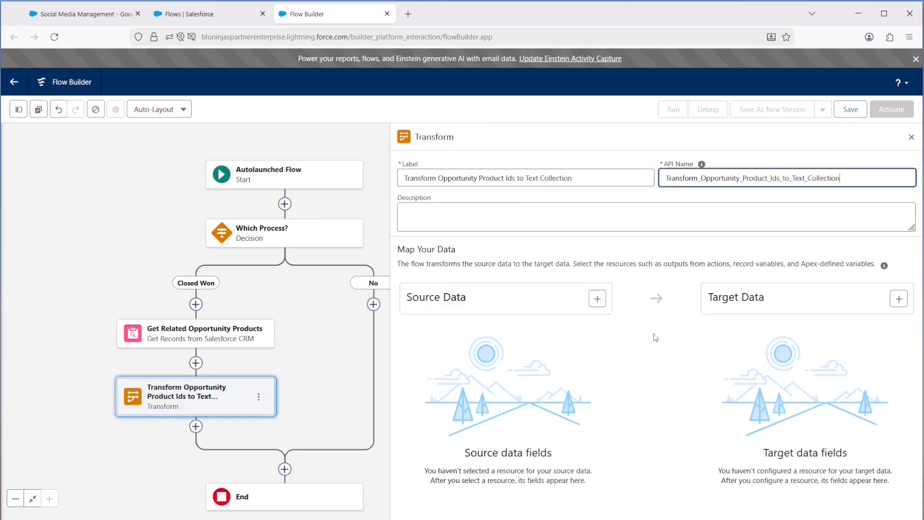
# Step: Set the Transform element's source data to the Get Related Opportunity Products collection
pyautogui.click(597, 299)
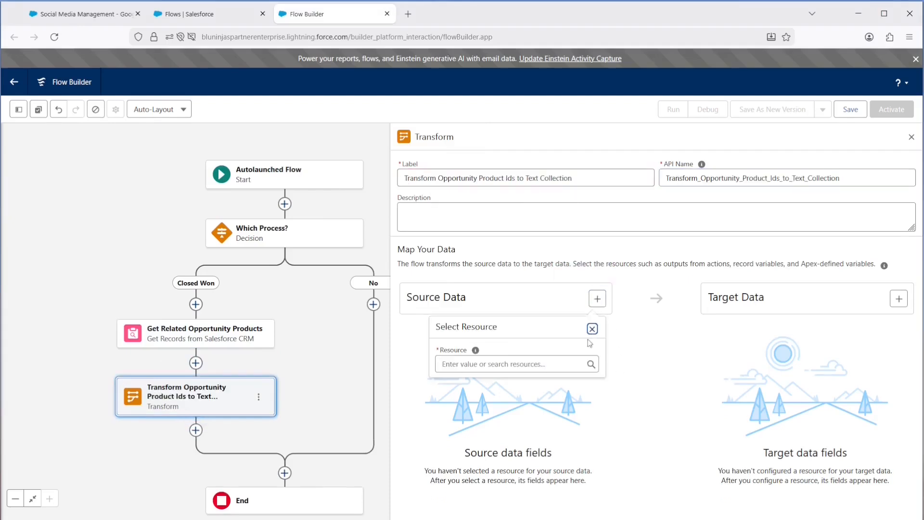
pyautogui.click(529, 364)
pyautogui.click(498, 285)
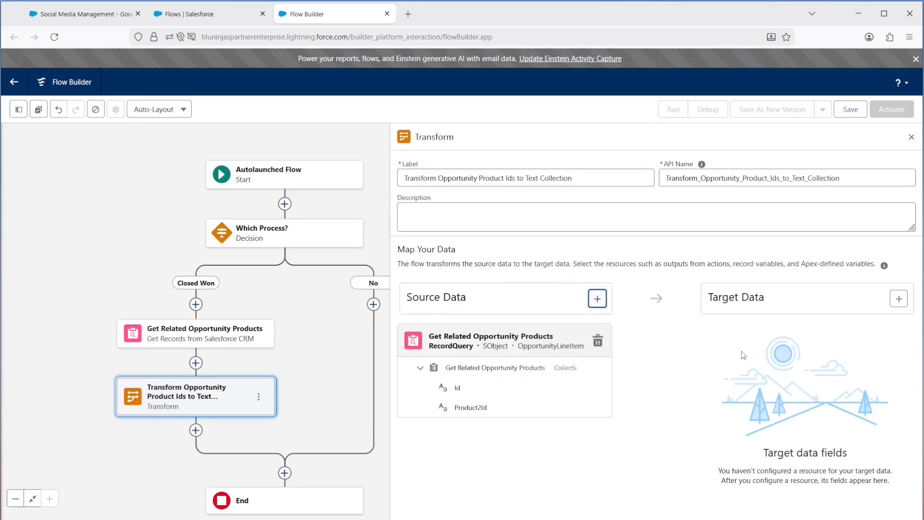
# Step: Create a Text target that allows multiple values and map the source's Product2Id field to it
pyautogui.click(899, 299)
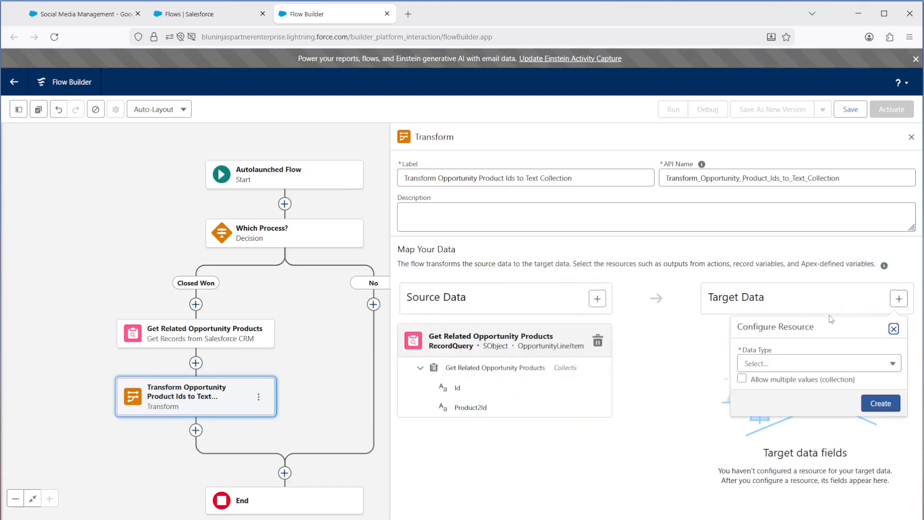
pyautogui.click(769, 364)
pyautogui.click(776, 505)
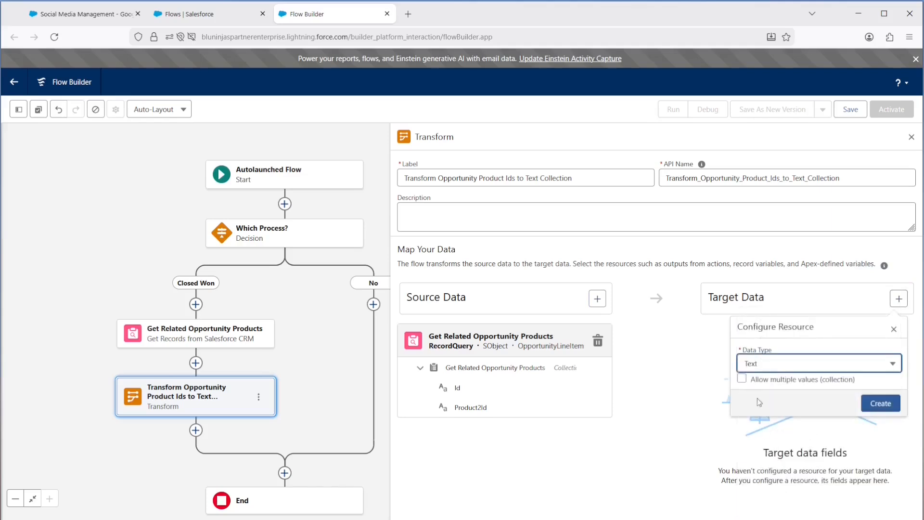
pyautogui.click(742, 381)
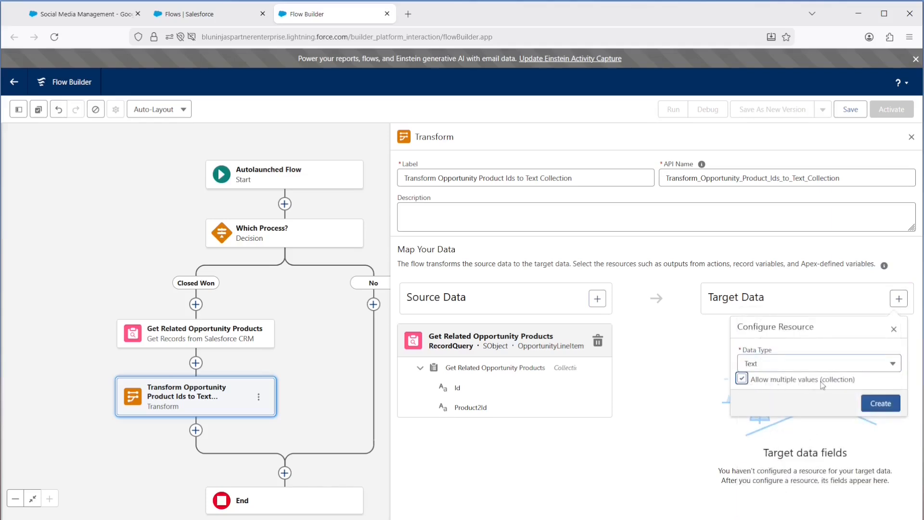
pyautogui.click(879, 405)
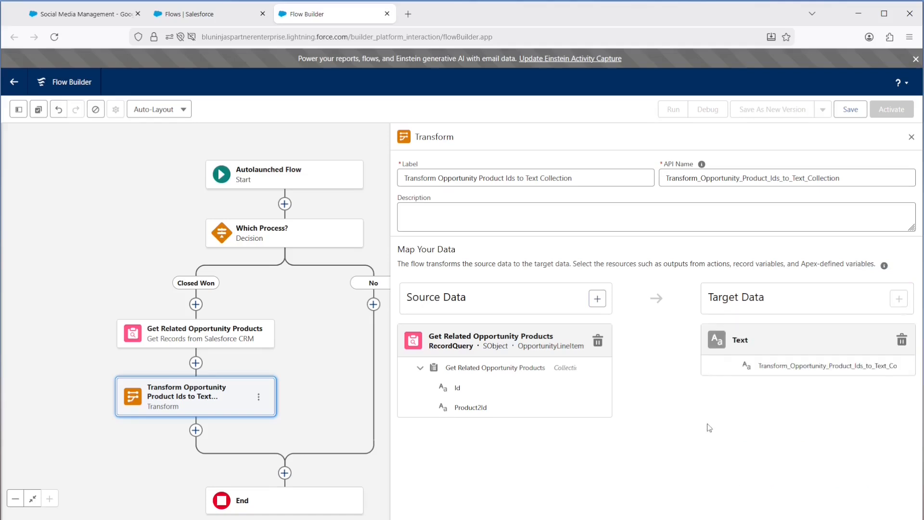
pyautogui.click(603, 407)
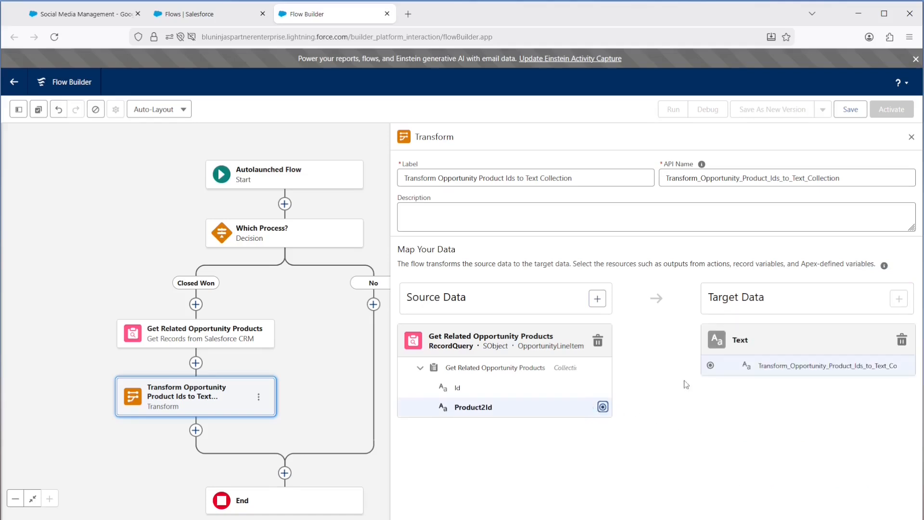
pyautogui.click(711, 365)
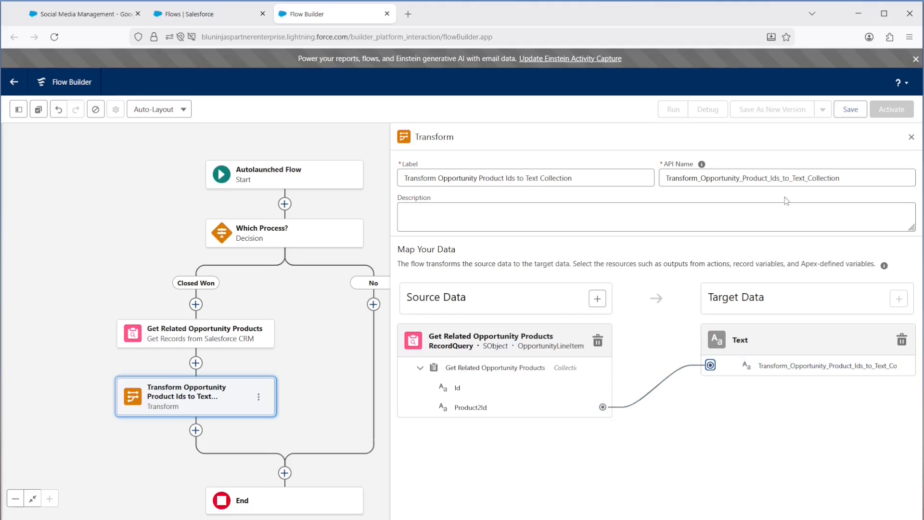
# Step: Save the flow as "Opportunity/Quote Line Item | Subflow to Create Lost Product Tracking" with a description of the two flows that invoke it
pyautogui.click(850, 110)
pyautogui.write('Opportunity/Quote Line Item | Subflow to Create Lost Product Tracking')
pyautogui.click(447, 292)
pyautogui.write('This flow is invoked by two other flows to create Lost Quote Product Tracking records: Opportunity | Closed Won Automations & Quote Line Item | Before Delete Flow')
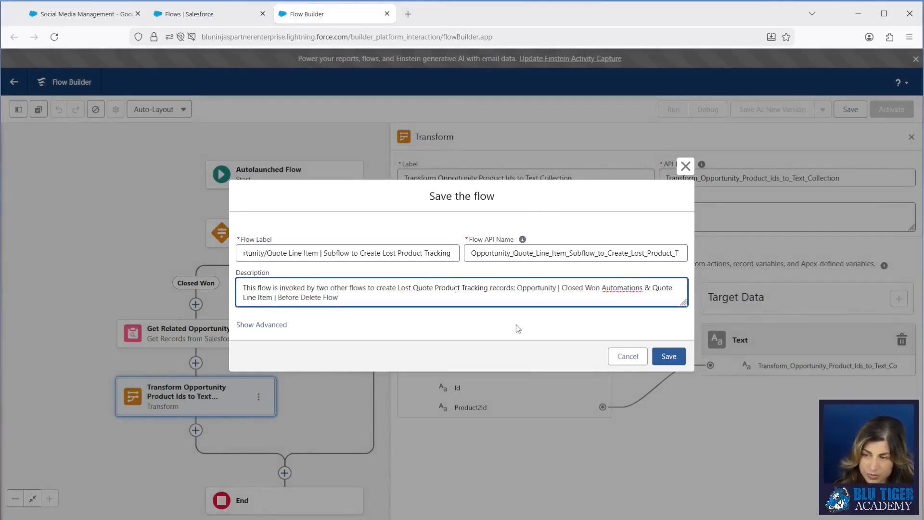
pyautogui.click(658, 361)
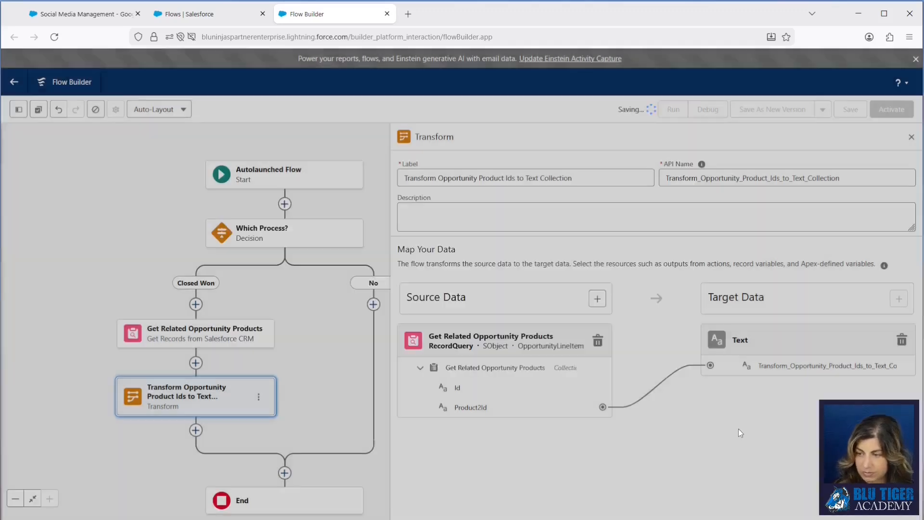
# Step: Add a Get Records element after the Transform element and label it "Get Quote Line Items for Related Quotes"
pyautogui.moveTo(331, 423); pyautogui.dragTo(304, 280)
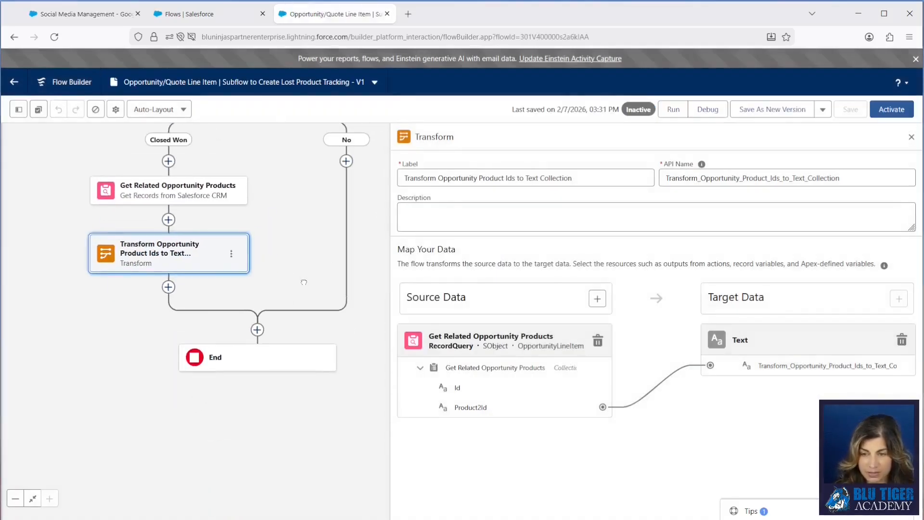
pyautogui.click(169, 288)
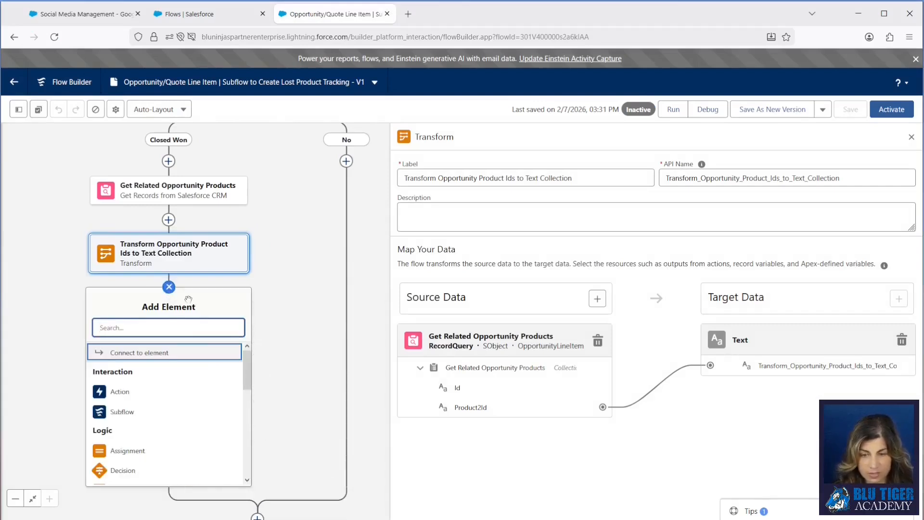
pyautogui.write('get')
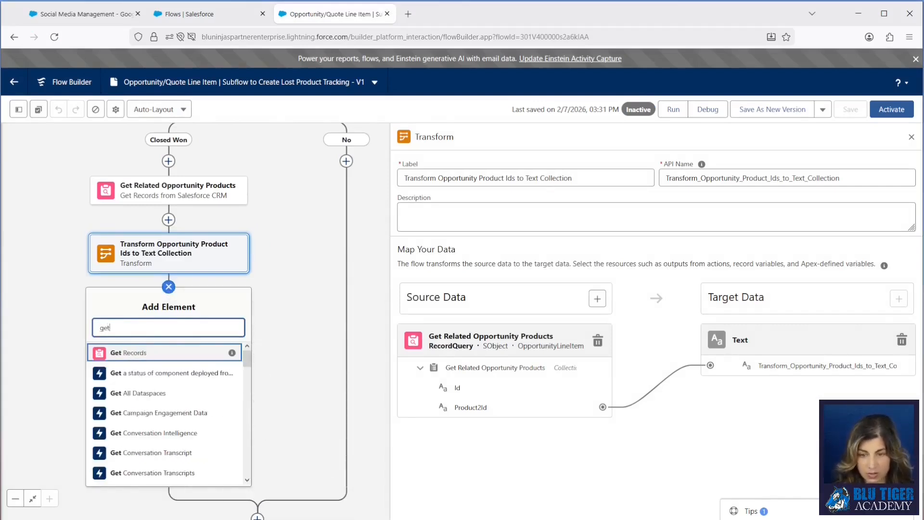
pyautogui.click(135, 352)
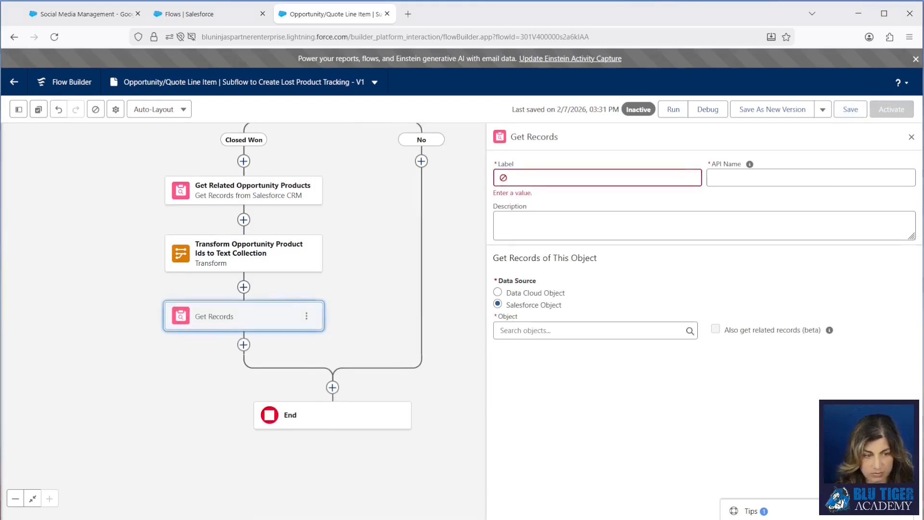
pyautogui.click(555, 178)
pyautogui.write('Get Quote Line Items for Related Quotes')
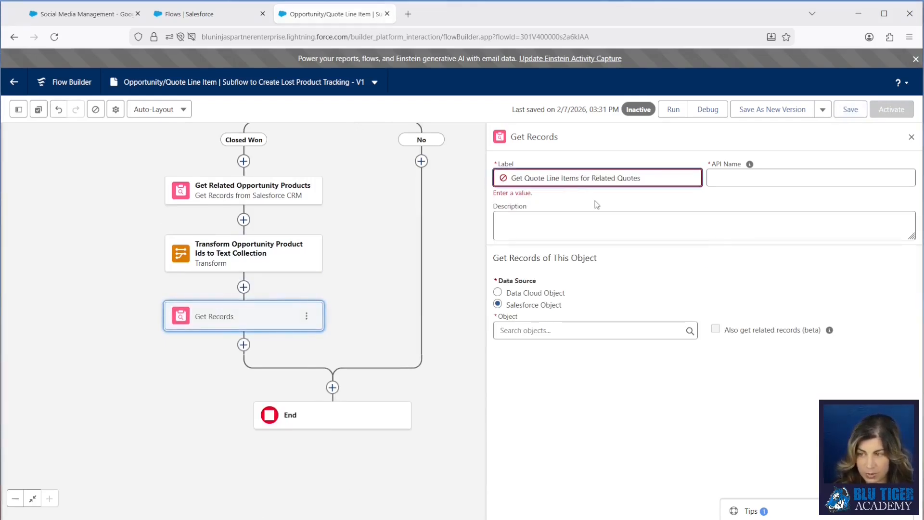
# Step: Set the new Get Records element's object to Quote Line Item
pyautogui.click(536, 331)
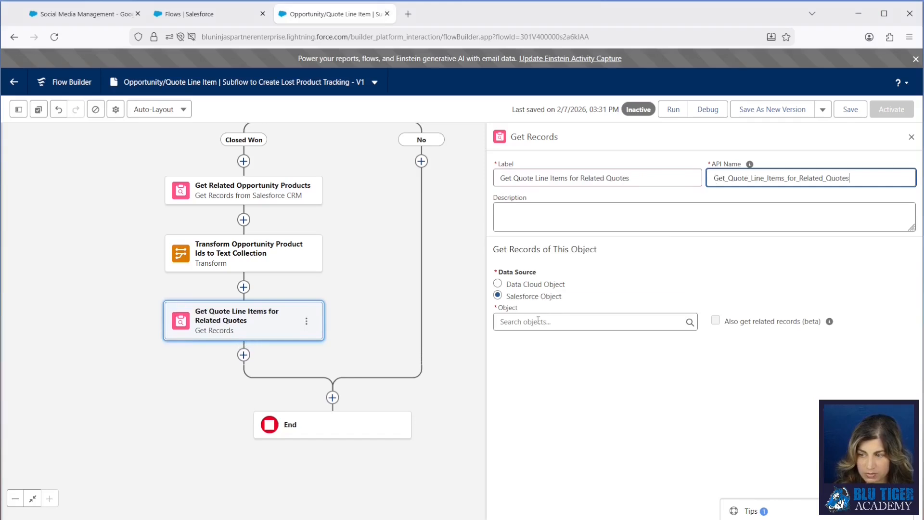
pyautogui.write('quote')
pyautogui.click(551, 401)
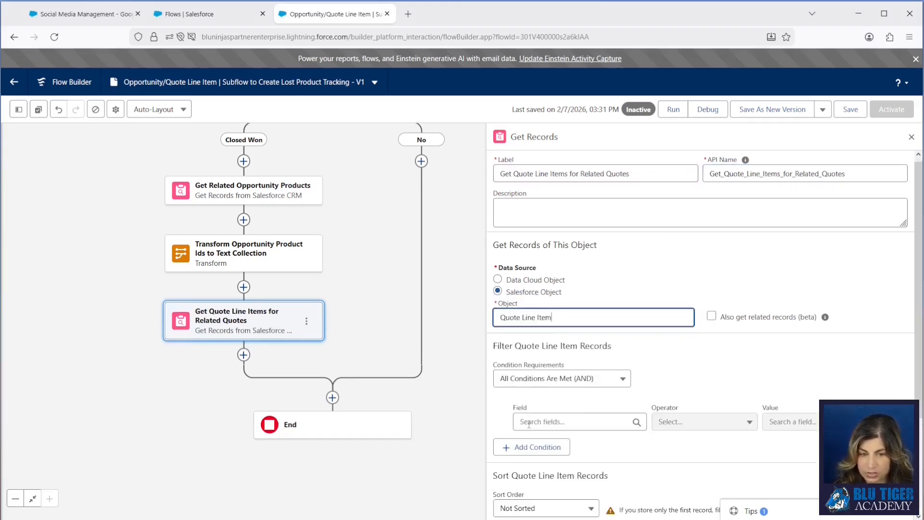
# Step: Filter the quote line items on Opportunity Id equals varOpportunityId
pyautogui.scroll(-3, 529, 425)
pyautogui.click(526, 294)
pyautogui.write('oppo')
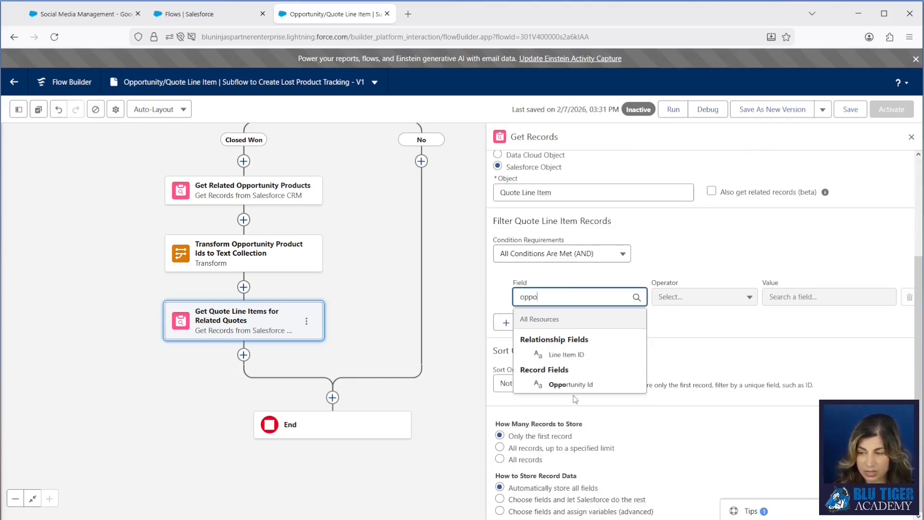
pyautogui.moveTo(638, 385)
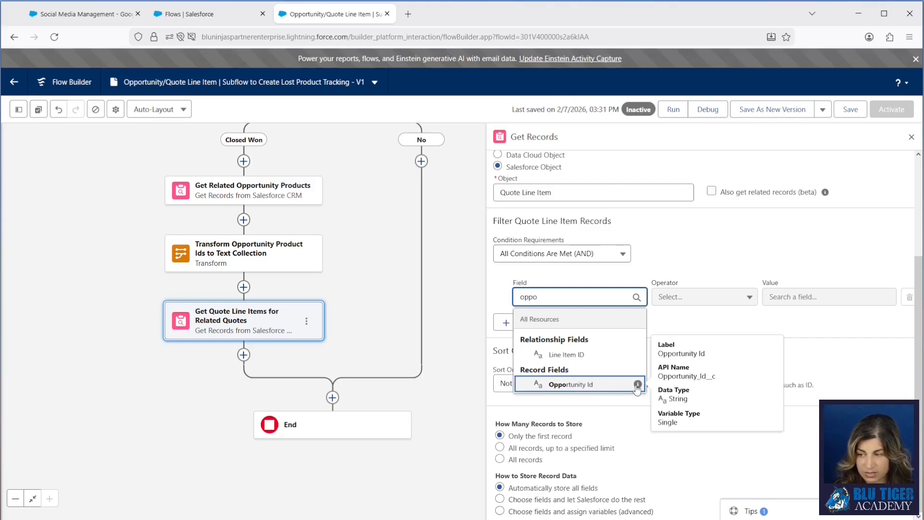
pyautogui.click(585, 385)
pyautogui.click(788, 297)
pyautogui.write('varoppo')
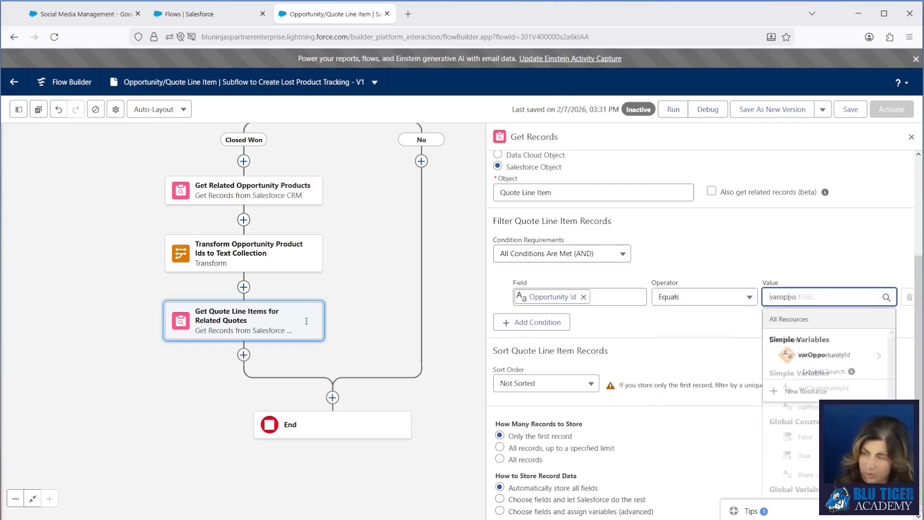
pyautogui.click(770, 355)
pyautogui.click(717, 338)
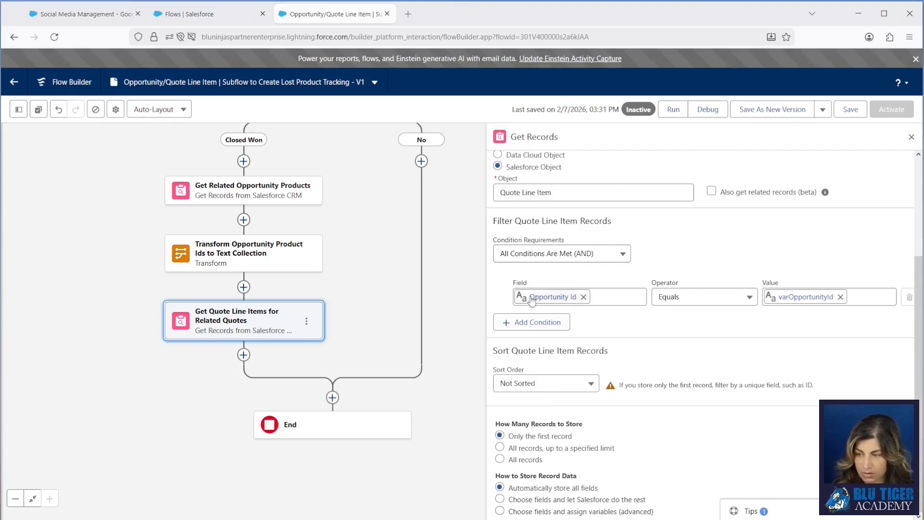
# Step: Add a second filter condition: Product ID Not In the Transform Opportunity Product Ids to Text Collection result
pyautogui.click(548, 325)
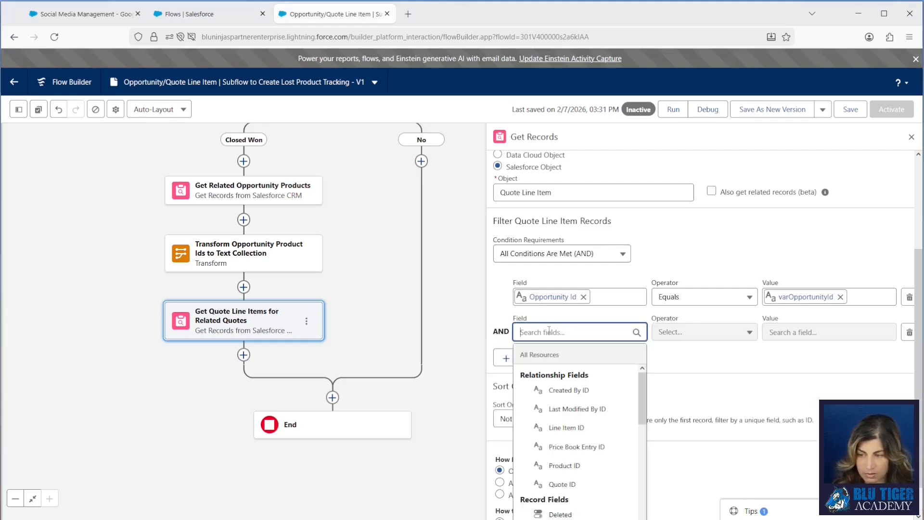
pyautogui.write('prod')
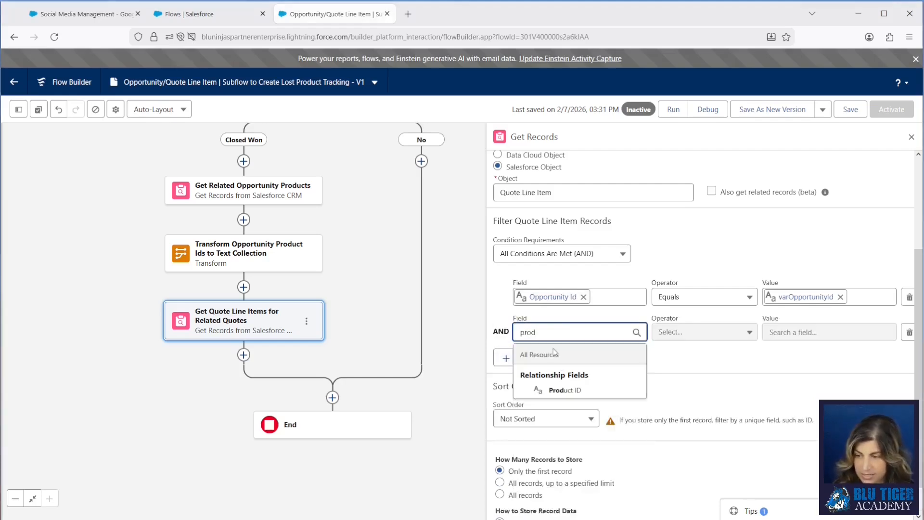
pyautogui.click(565, 390)
pyautogui.click(671, 332)
pyautogui.click(686, 310)
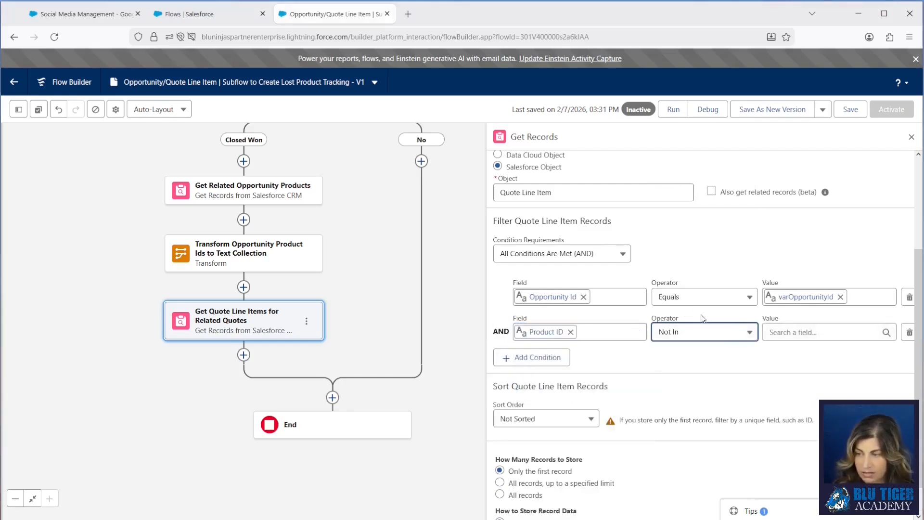
pyautogui.click(824, 333)
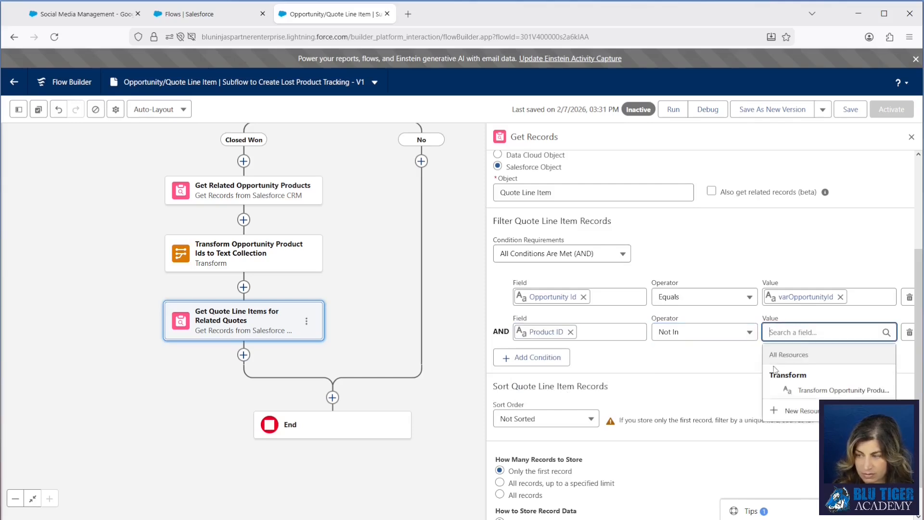
pyautogui.click(828, 391)
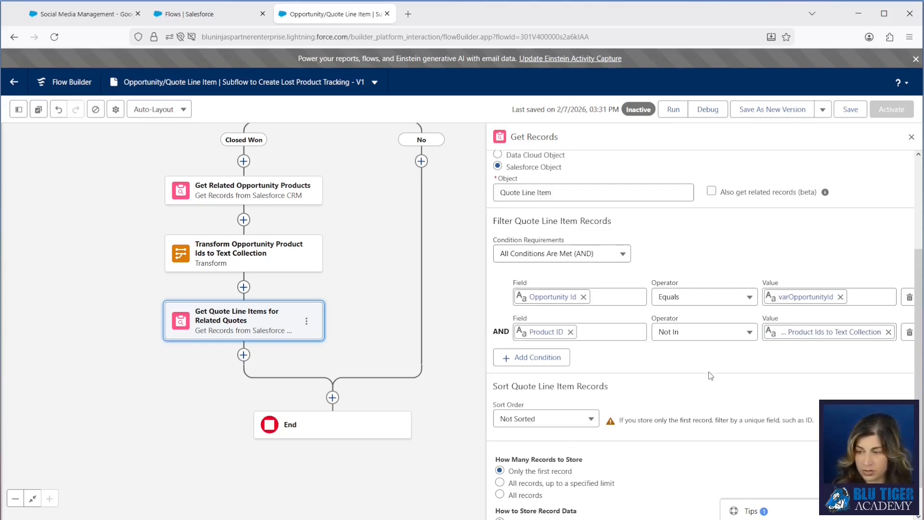
# Step: Store all quote line item records, choosing the fields and assigning variables manually (advanced)
pyautogui.scroll(-1, 712, 375)
pyautogui.click(500, 459)
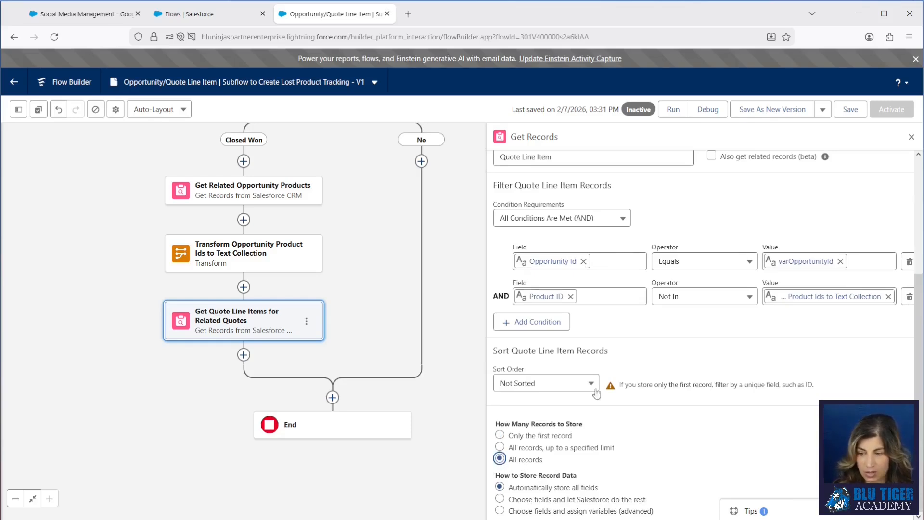
pyautogui.click(499, 510)
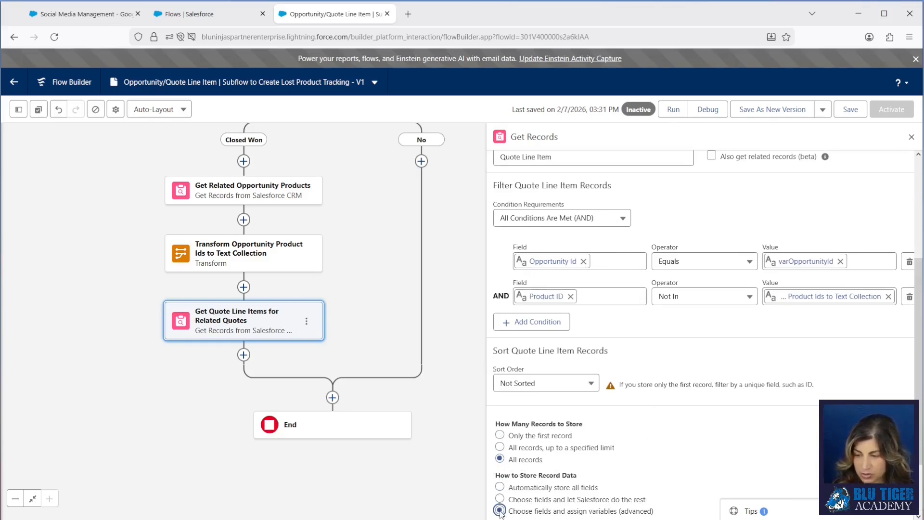
pyautogui.scroll(-2, 718, 410)
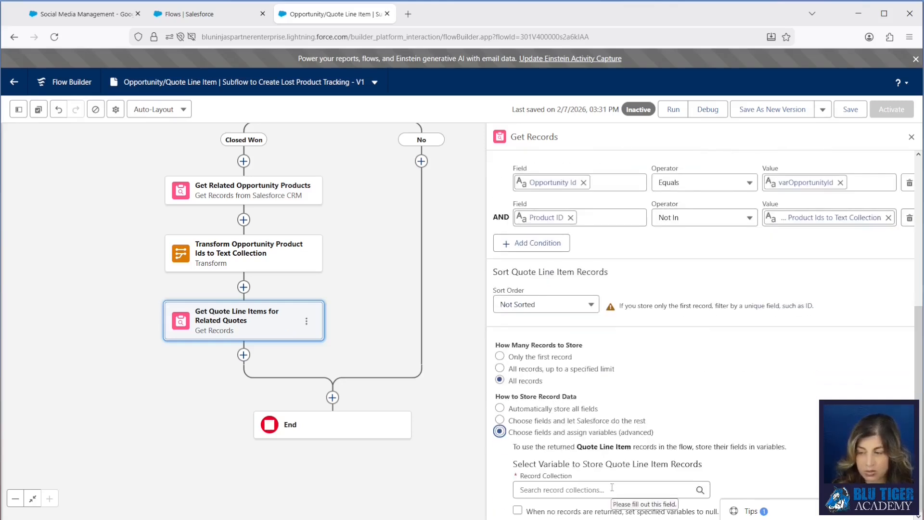
# Step: Start a new variable resource for the record collection, named QuoteLineItemRecords, with data type Record
pyautogui.click(554, 490)
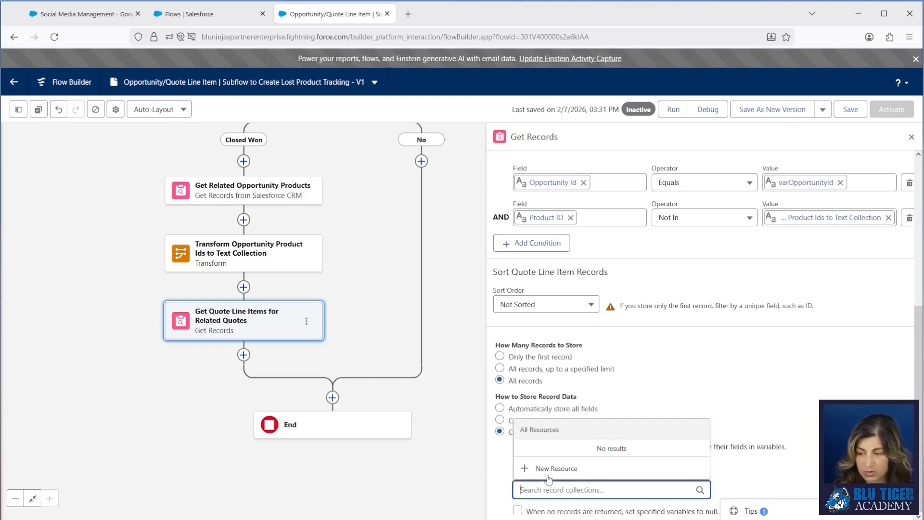
pyautogui.click(547, 474)
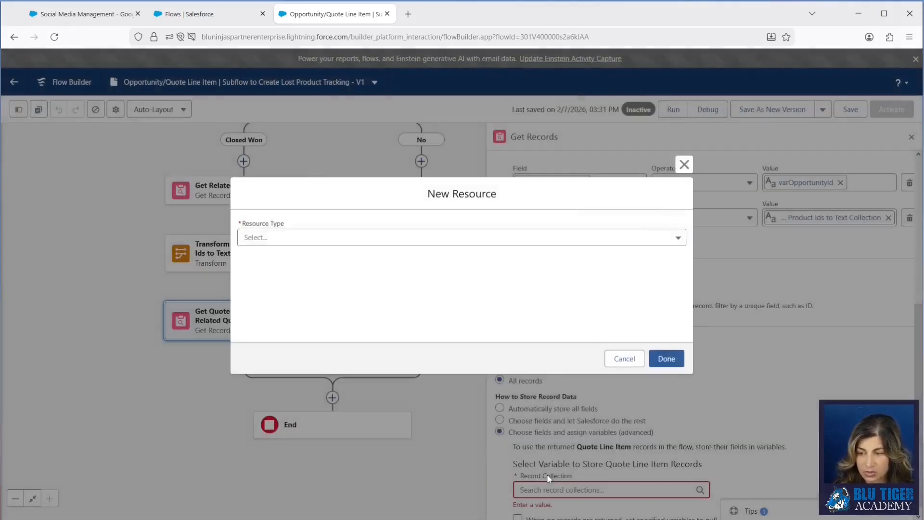
pyautogui.click(277, 236)
pyautogui.click(274, 266)
pyautogui.write('W')
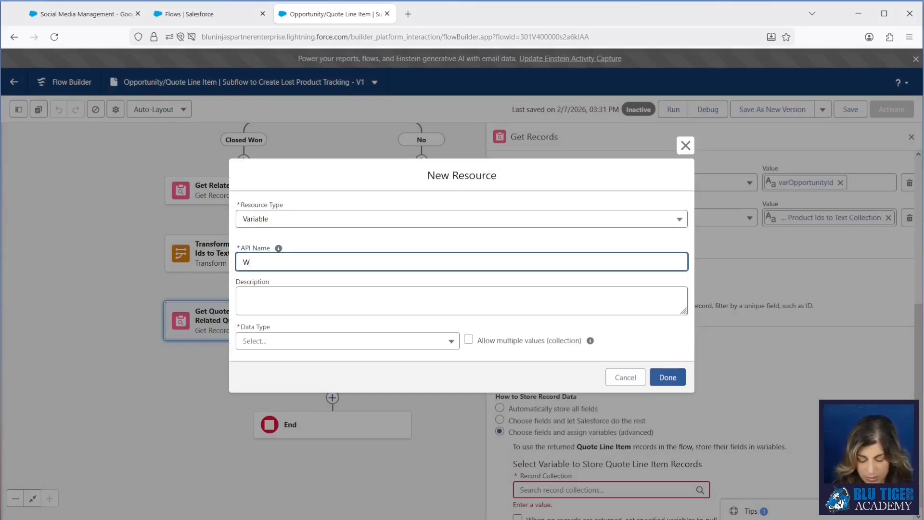
pyautogui.write('uoteLineItemRecord')
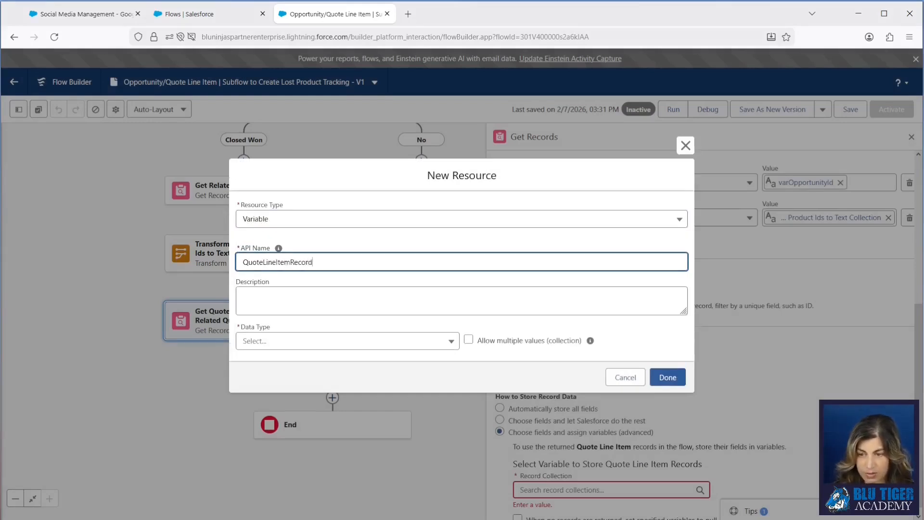
pyautogui.click(271, 343)
pyautogui.click(274, 161)
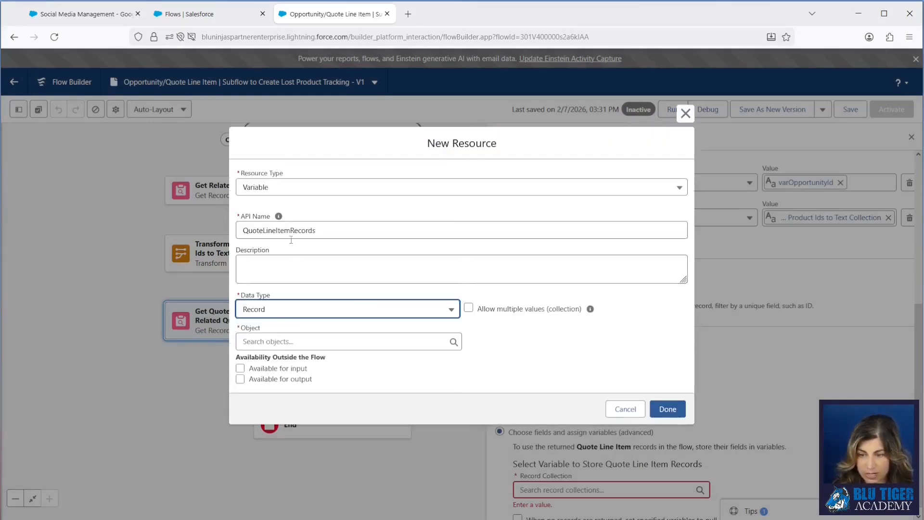
# Step: Set the new variable's object to Quote Line Item, allow multiple values, and finish creating it
pyautogui.click(274, 341)
pyautogui.write('quote ')
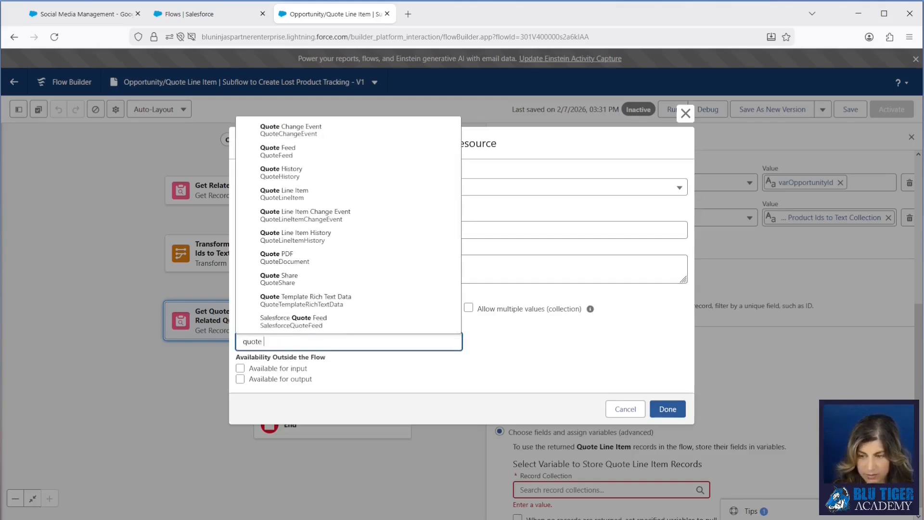
pyautogui.write('l')
pyautogui.click(282, 284)
pyautogui.click(468, 309)
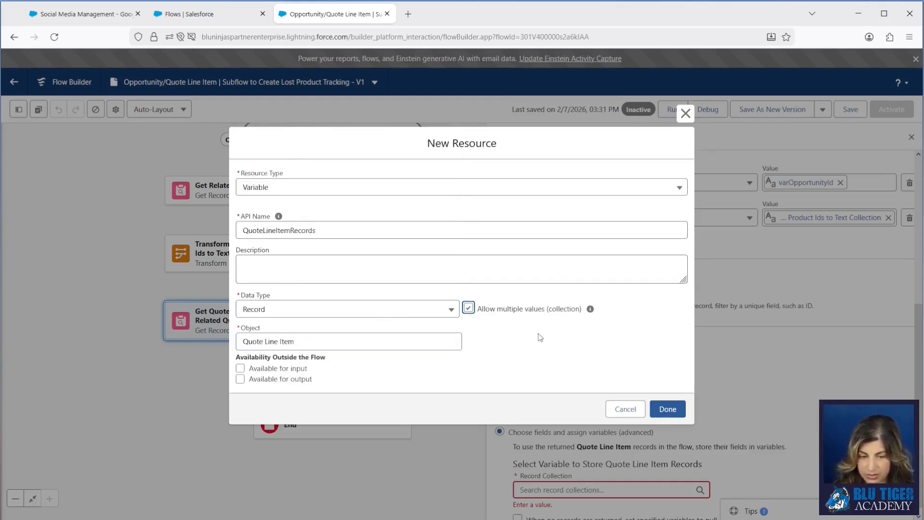
pyautogui.click(668, 409)
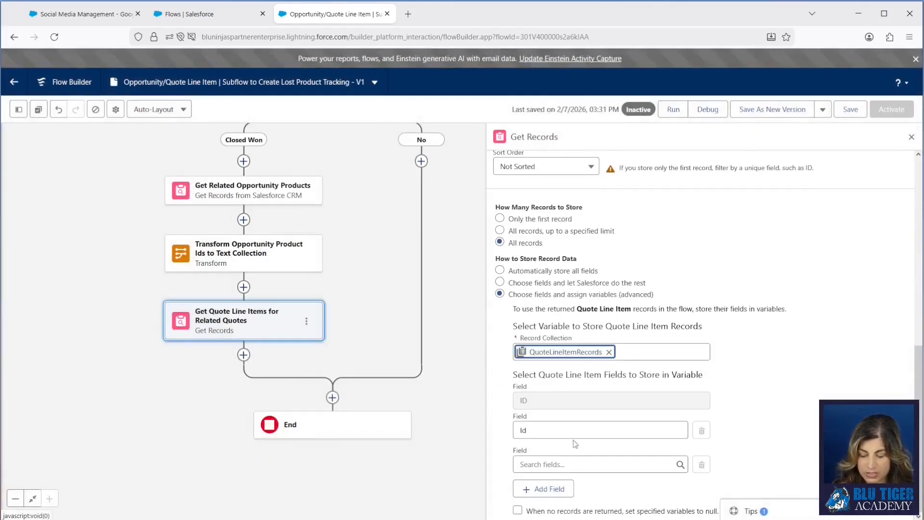
# Step: Add Product2Id and Quantity to the quote line item fields stored in the collection variable
pyautogui.click(542, 465)
pyautogui.write('pr')
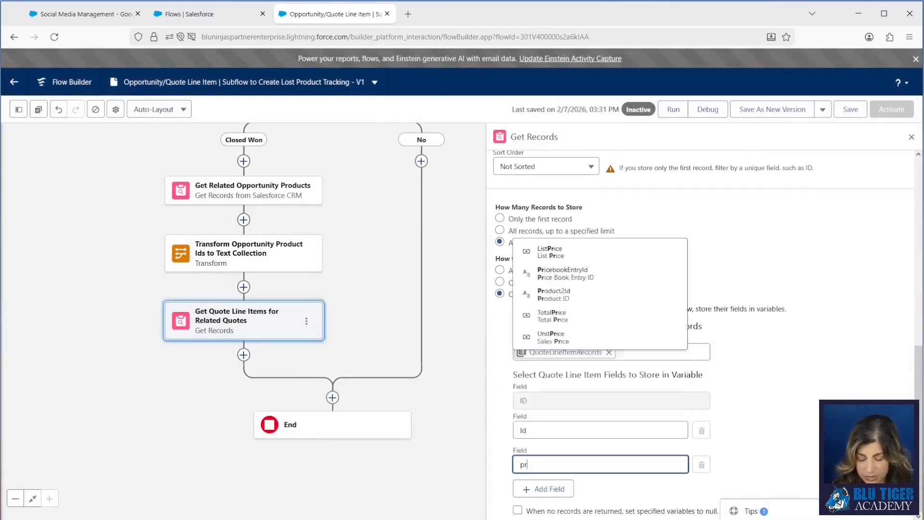
pyautogui.write('oduct')
pyautogui.click(546, 444)
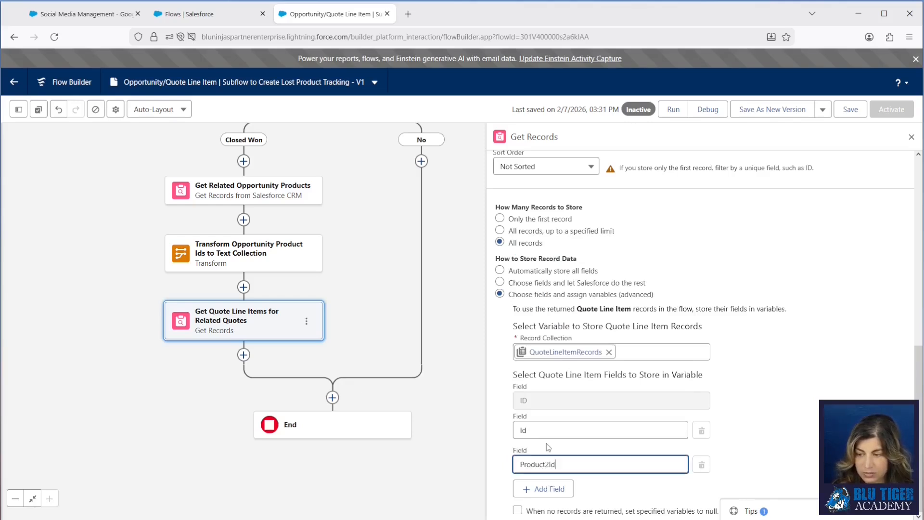
pyautogui.click(741, 379)
pyautogui.click(561, 486)
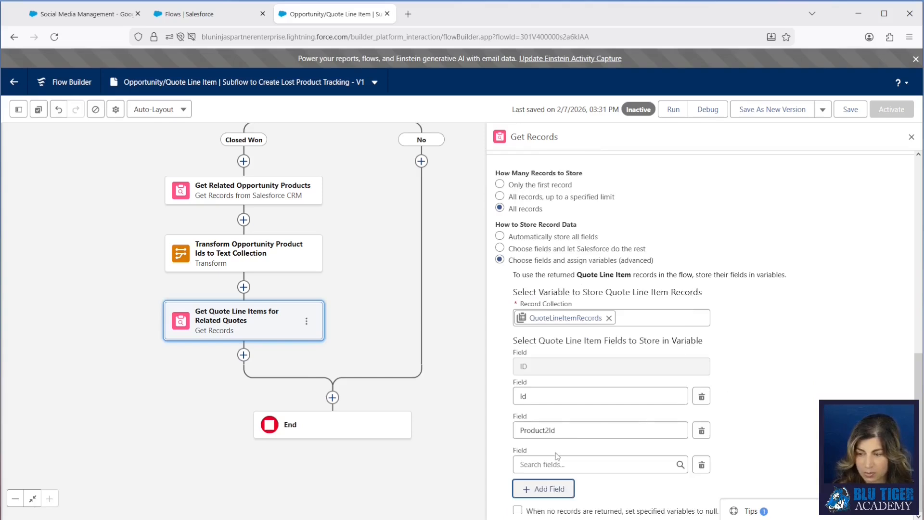
pyautogui.click(557, 460)
pyautogui.write('quant')
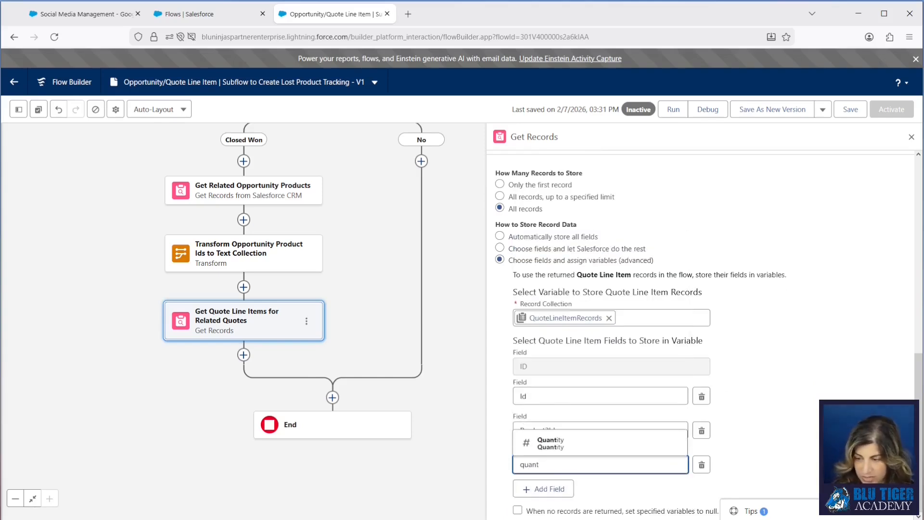
pyautogui.click(553, 446)
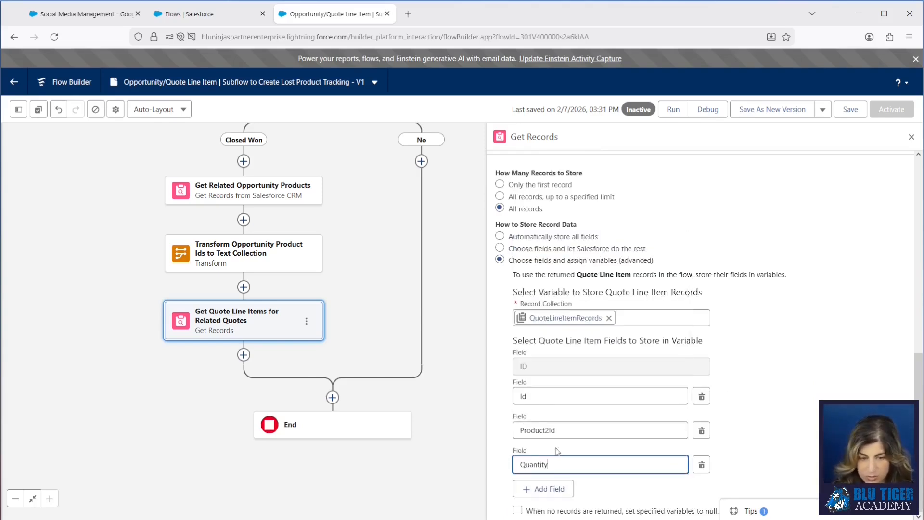
# Step: Add UnitPrice and QuoteId to the quote line item fields stored in the collection variable
pyautogui.click(565, 493)
pyautogui.click(585, 462)
pyautogui.write('unit')
pyautogui.click(576, 444)
pyautogui.click(751, 405)
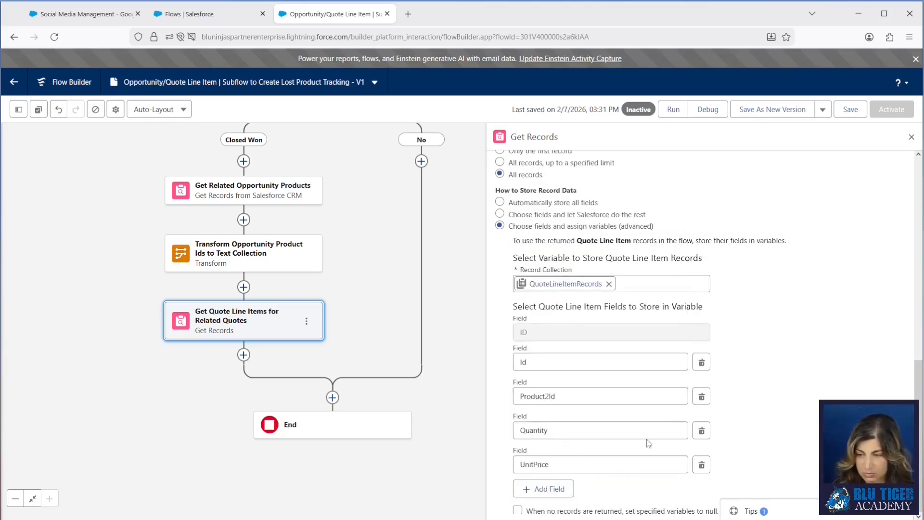
pyautogui.click(554, 490)
pyautogui.click(573, 465)
pyautogui.write('quote')
pyautogui.click(568, 443)
# Step: Add Opportunity_Id__c and Discount to the stored quote line item fields and save the flow
pyautogui.click(554, 490)
pyautogui.click(588, 498)
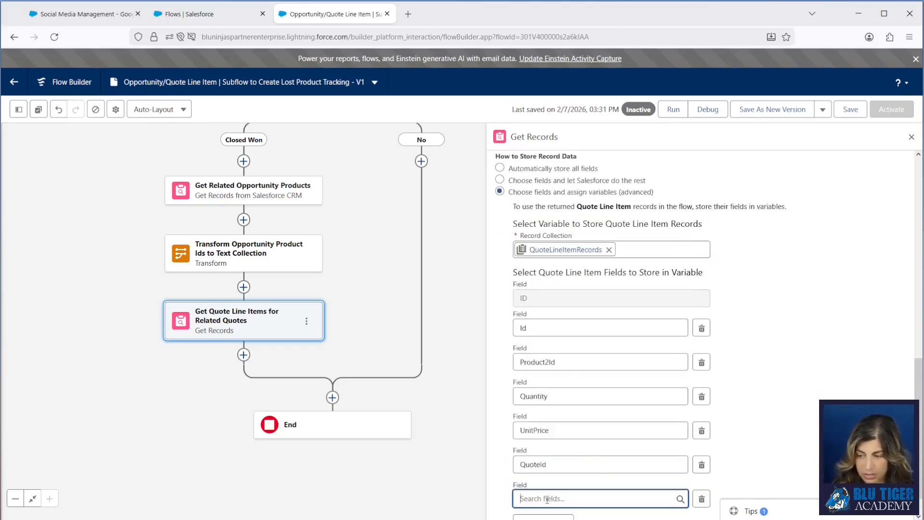
pyautogui.write('opp')
pyautogui.click(650, 457)
pyautogui.scroll(-2, 658, 449)
pyautogui.click(553, 490)
pyautogui.click(587, 465)
pyautogui.write('disc')
pyautogui.click(592, 442)
pyautogui.hotkey('ctrl', 's')
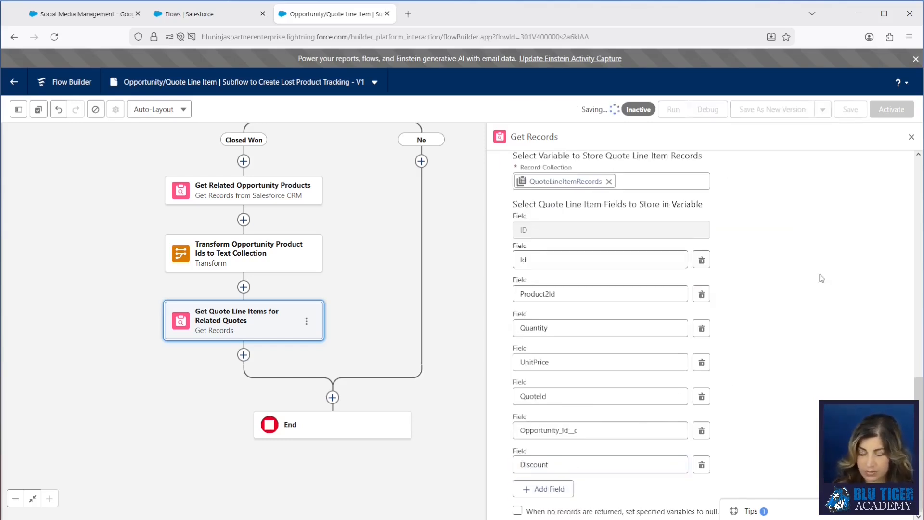
# Step: Add a Decision element after Get Quote Line Items for Related Quotes and label it "Quote Line Items Exist?"
pyautogui.click(244, 355)
pyautogui.write('decision')
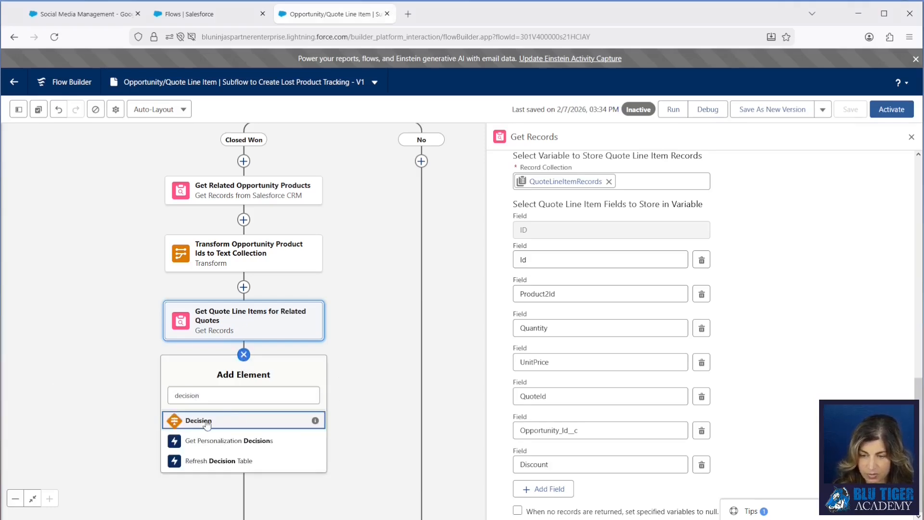
pyautogui.press('Return')
pyautogui.write('Quote Line Items Exist?')
pyautogui.press('Tab')
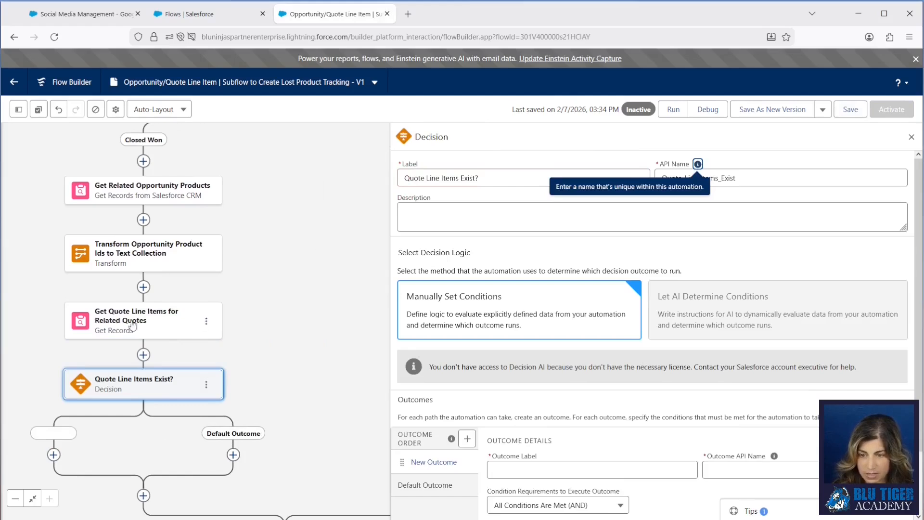
# Step: Label the decision's first outcome "Yes" and give it the API name Yes_Quote_Line_Items_Exist
pyautogui.scroll(-3, 556, 424)
pyautogui.click(501, 399)
pyautogui.write('Yes')
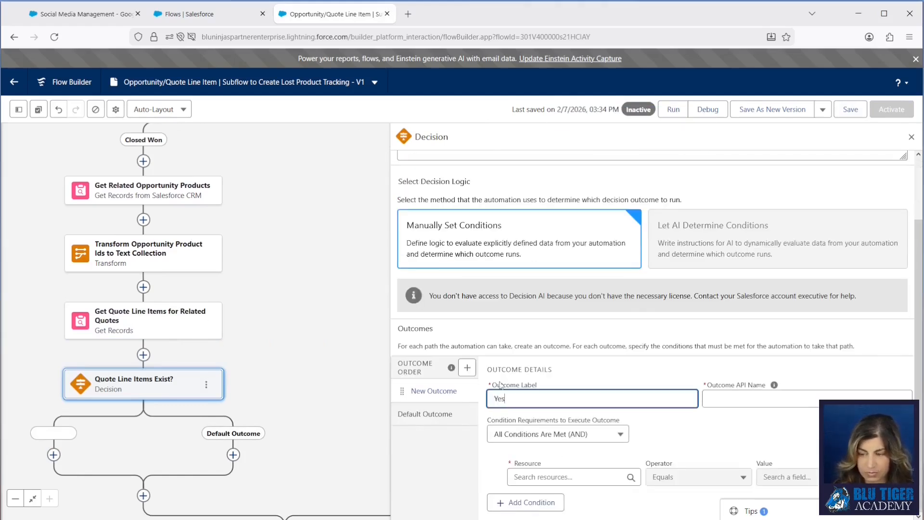
pyautogui.click(789, 402)
pyautogui.scroll(3, 766, 241)
pyautogui.moveTo(751, 178); pyautogui.dragTo(622, 171)
pyautogui.hotkey('ctrl', 'c')
pyautogui.click(739, 469)
pyautogui.write('_')
pyautogui.hotkey('ctrl', 'v')
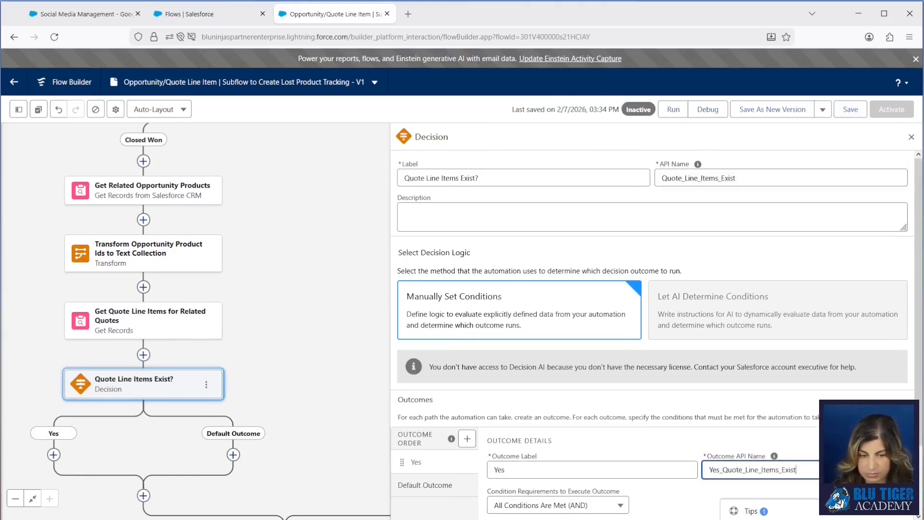
# Step: Set the Yes outcome's condition to Get Quote Line Items for Related Quotes Is Null False
pyautogui.scroll(-2, 519, 472)
pyautogui.click(519, 470)
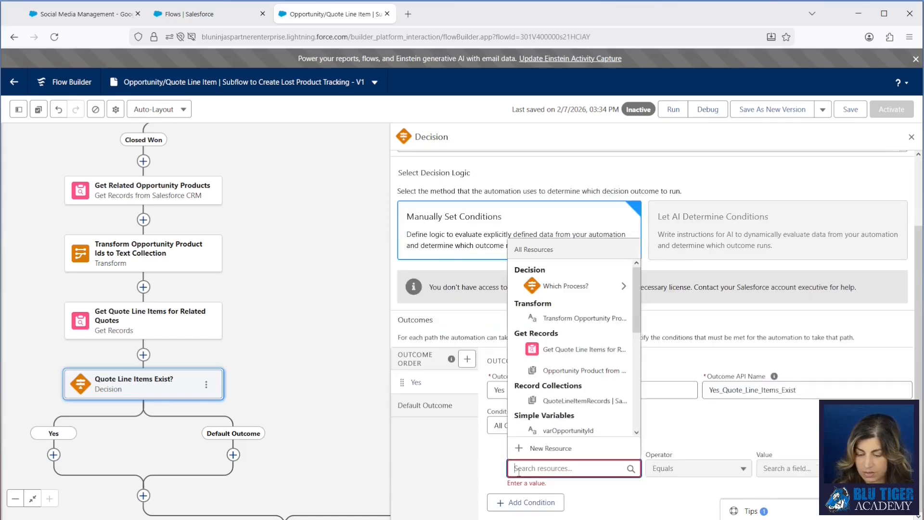
pyautogui.click(568, 350)
pyautogui.click(683, 476)
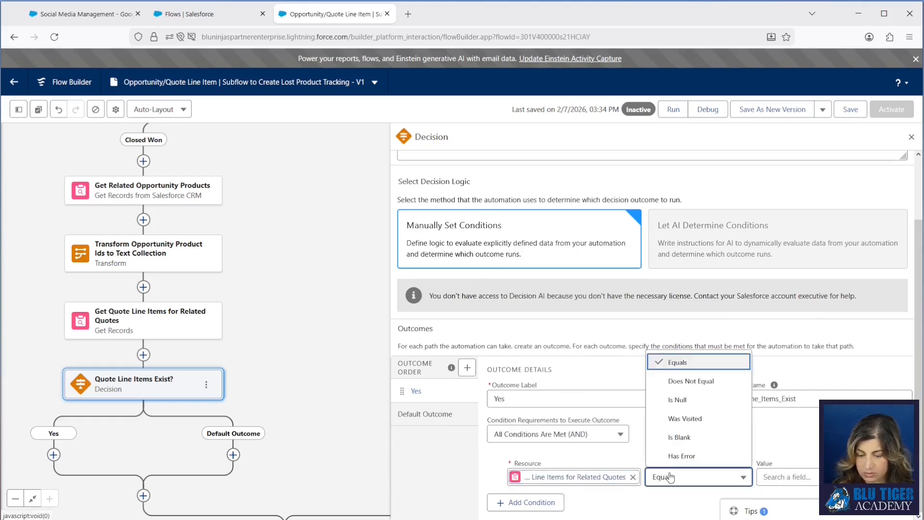
pyautogui.click(672, 400)
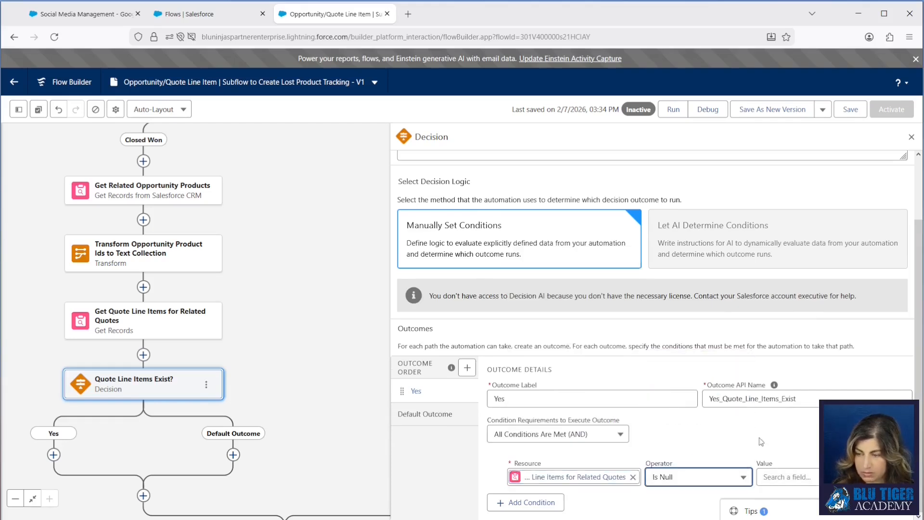
pyautogui.click(780, 476)
pyautogui.write('false')
pyautogui.click(800, 420)
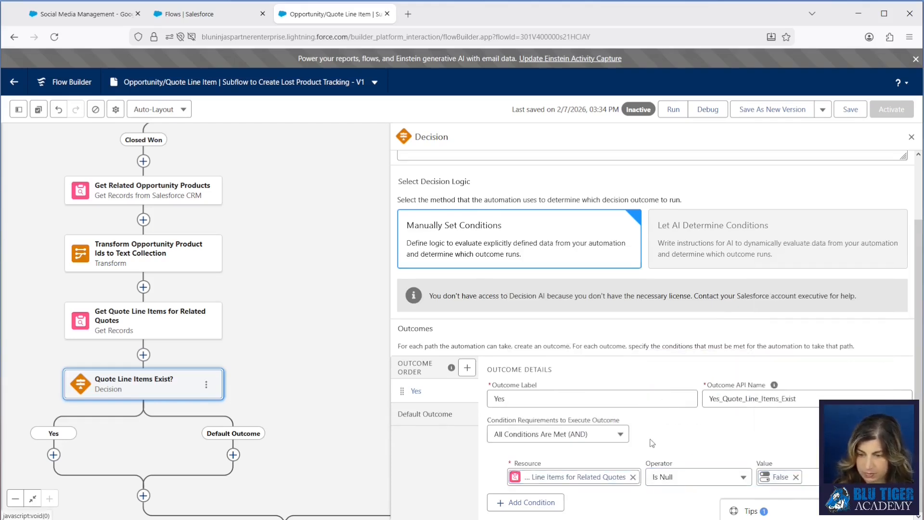
# Step: Rename the decision's default outcome "No" and save the flow
pyautogui.click(425, 414)
pyautogui.moveTo(546, 467); pyautogui.dragTo(457, 458)
pyautogui.write('No')
pyautogui.moveTo(307, 303); pyautogui.dragTo(372, 165)
pyautogui.hotkey('ctrl', 's')
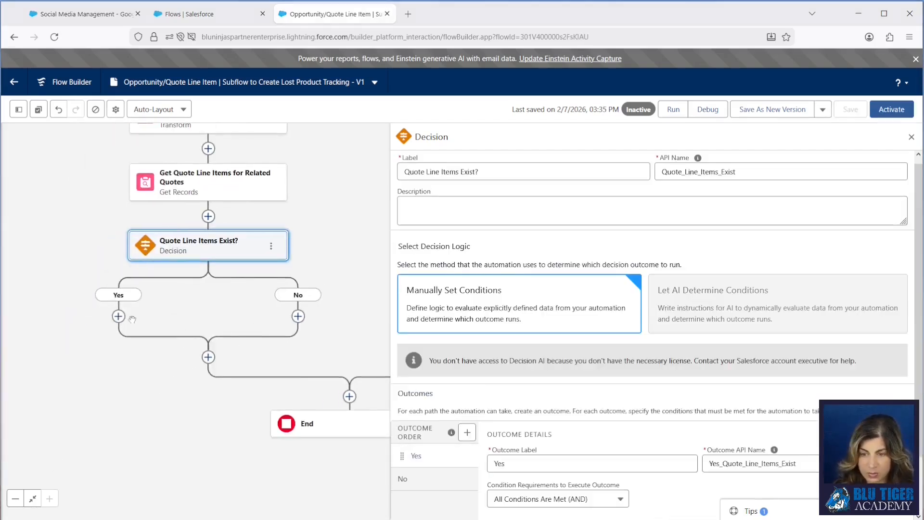
# Step: Add a Loop on the Yes path labelled "Loop Quote Line Item Records" that iterates over the QuoteLineItemRecords collection
pyautogui.click(118, 317)
pyautogui.write('loop')
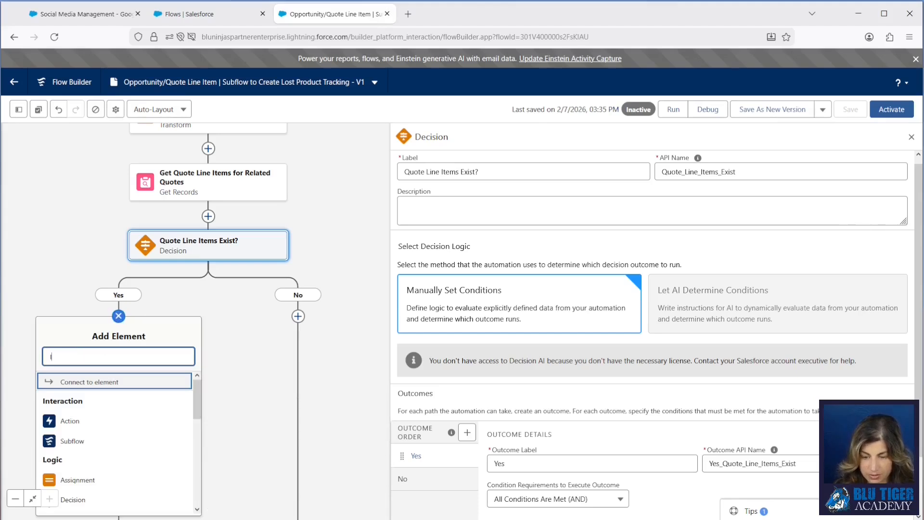
pyautogui.click(72, 381)
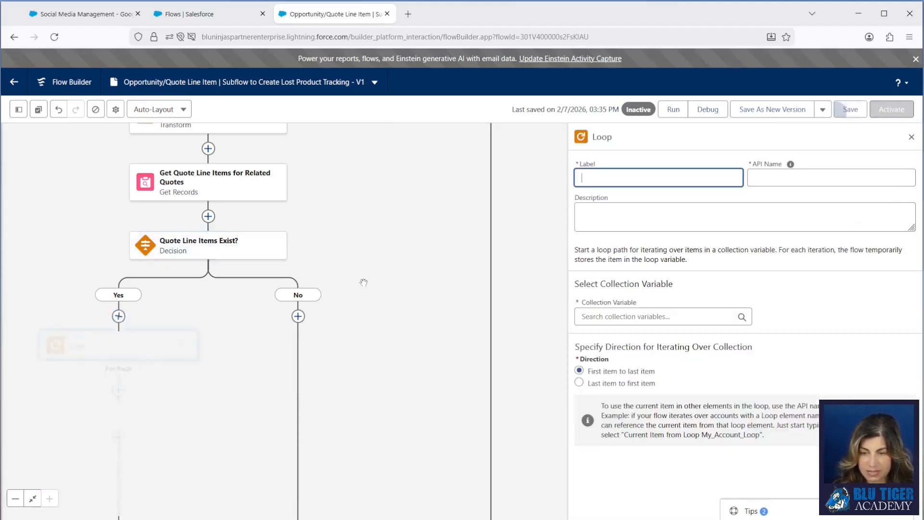
pyautogui.click(656, 179)
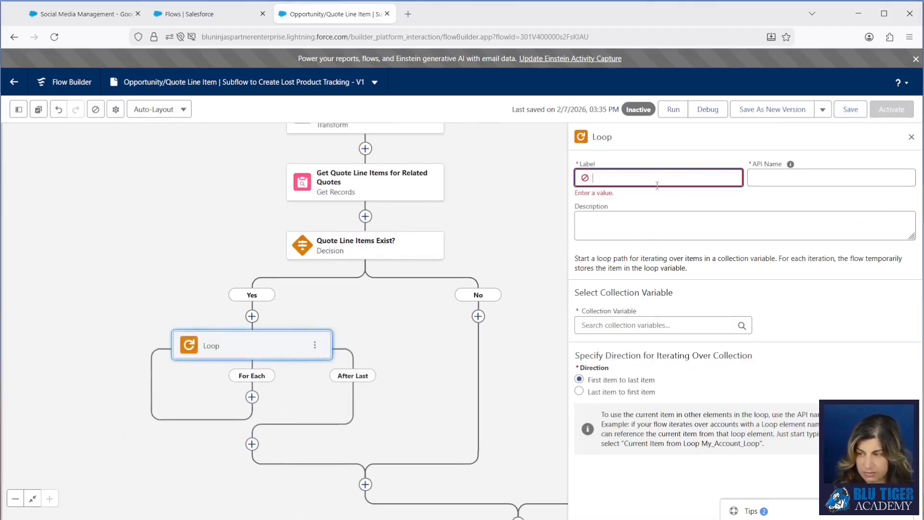
pyautogui.hotkey('ctrl', 'v')
pyautogui.click(636, 316)
pyautogui.write('quo')
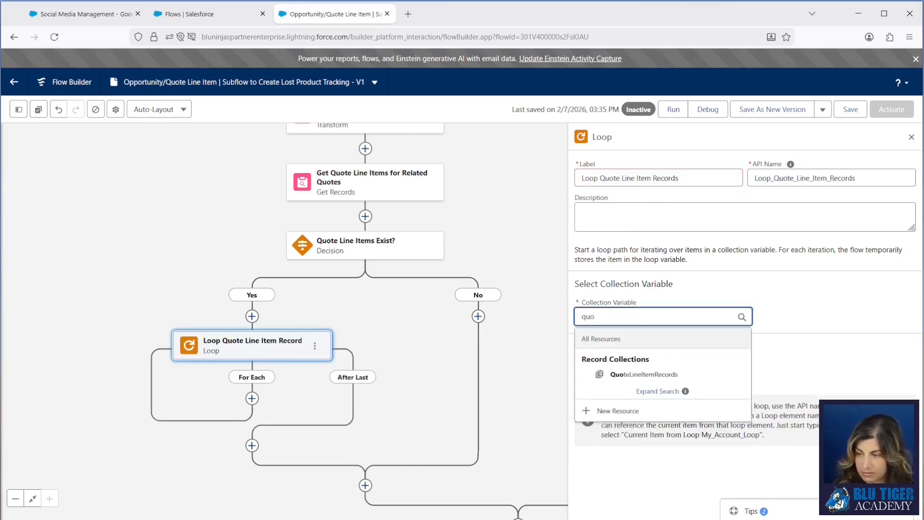
pyautogui.click(656, 378)
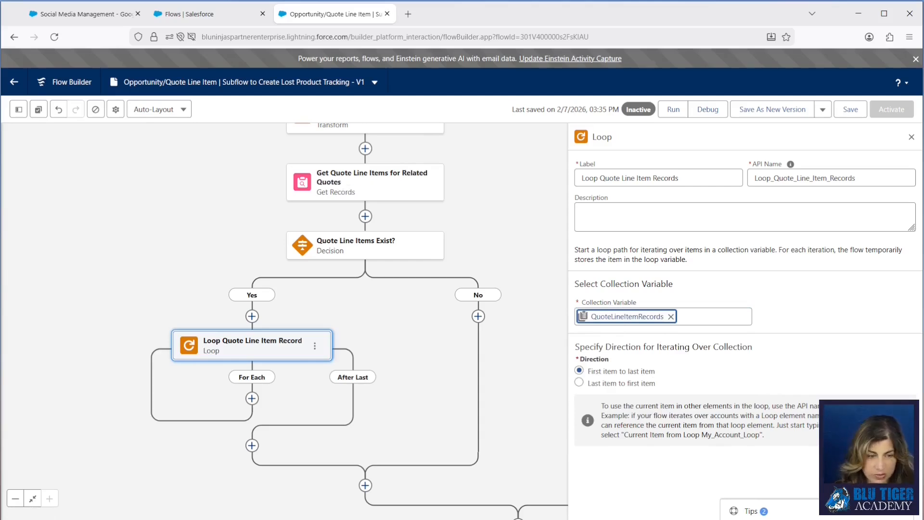
# Step: Add an Assignment to the loop's For Each path and label it "Assign Fields + Add Product Id to Collection"
pyautogui.scroll(-3, 411, 407)
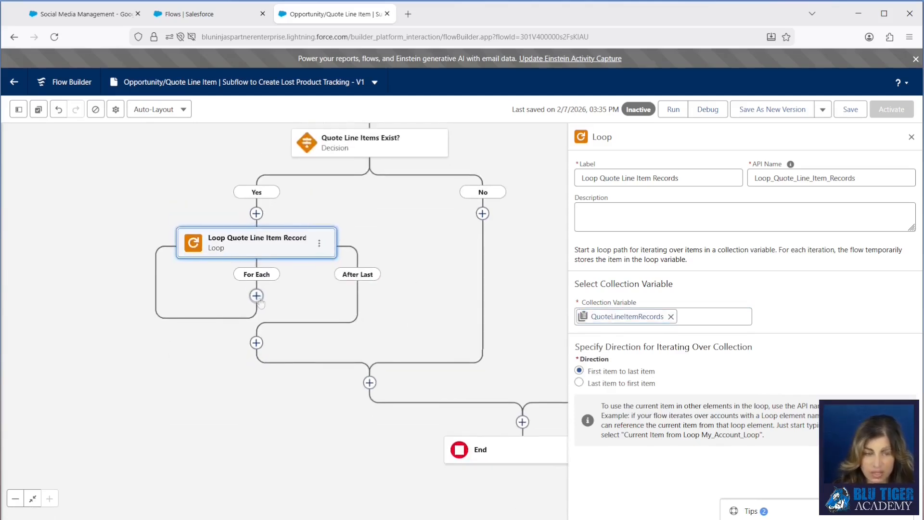
pyautogui.click(257, 295)
pyautogui.write('ass')
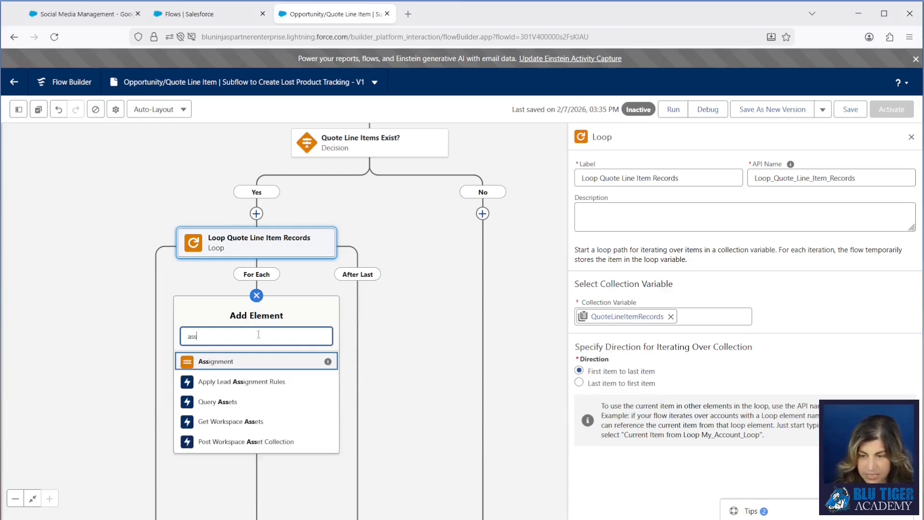
pyautogui.click(210, 362)
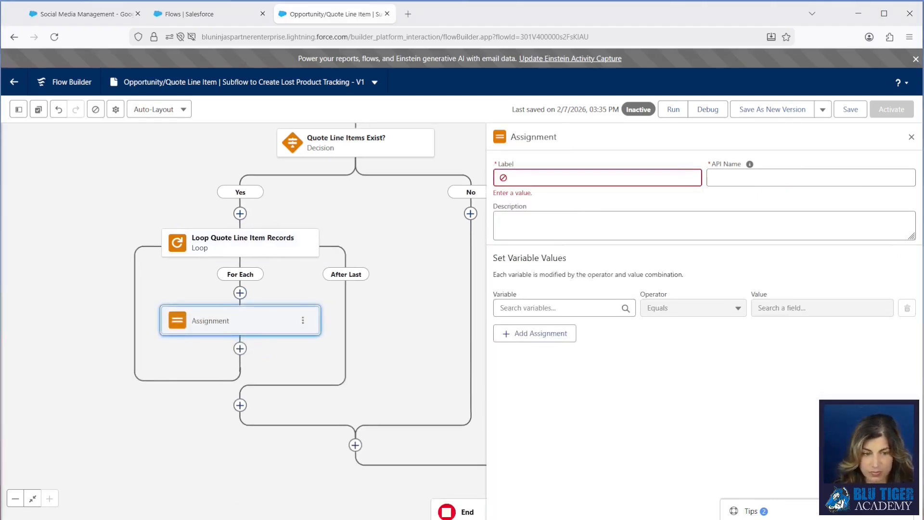
pyautogui.click(519, 180)
pyautogui.hotkey('ctrl', 'v')
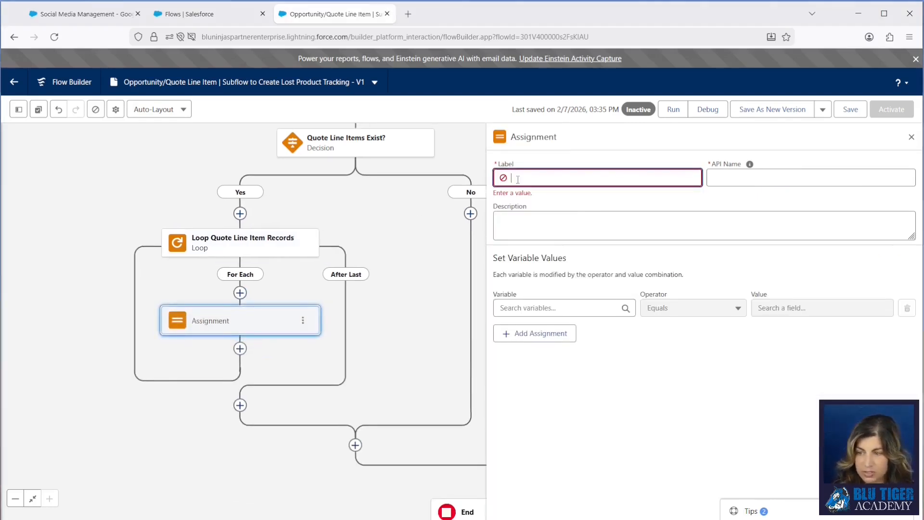
pyautogui.click(749, 164)
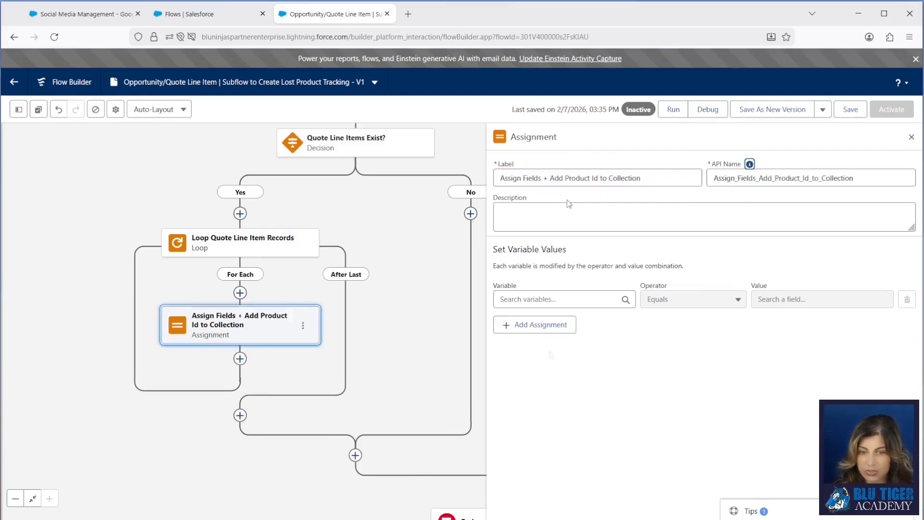
# Step: Start a new variable resource from the assignment and give it the API name varLostProductTrackingRecord
pyautogui.click(522, 299)
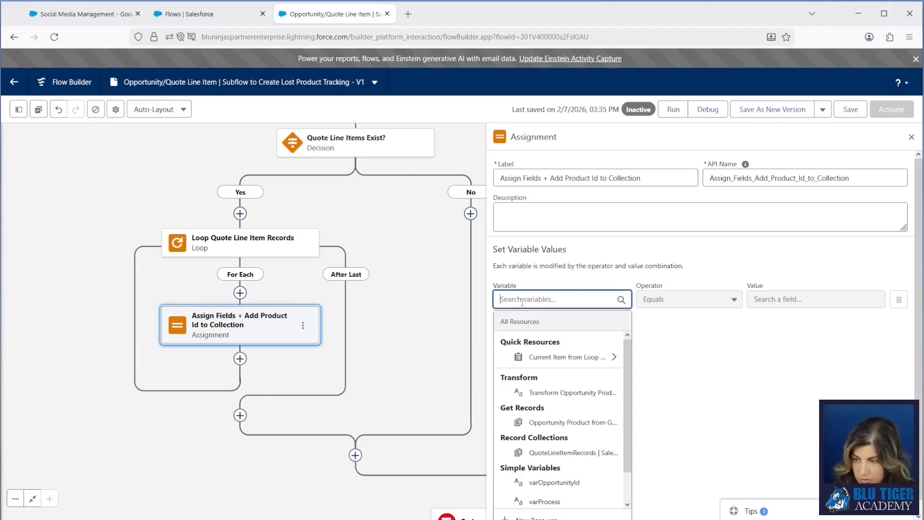
pyautogui.scroll(-1, 571, 436)
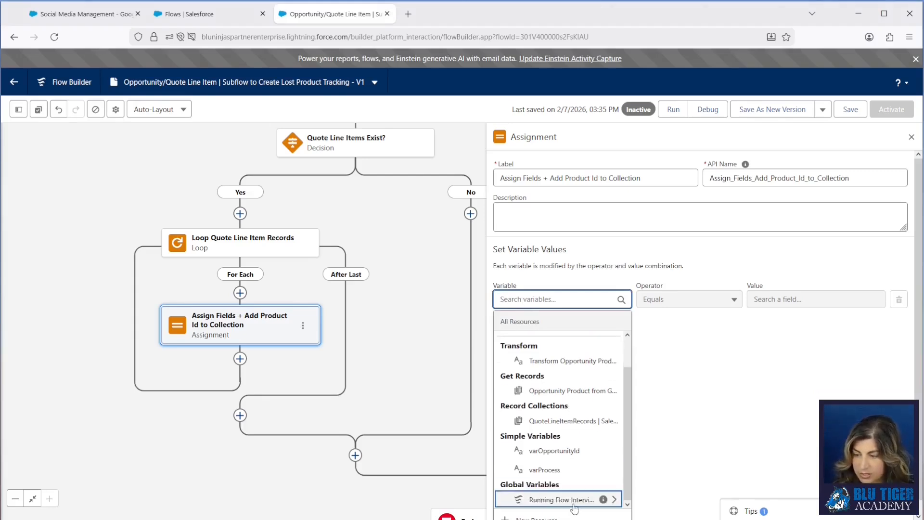
pyautogui.click(547, 518)
pyautogui.click(273, 235)
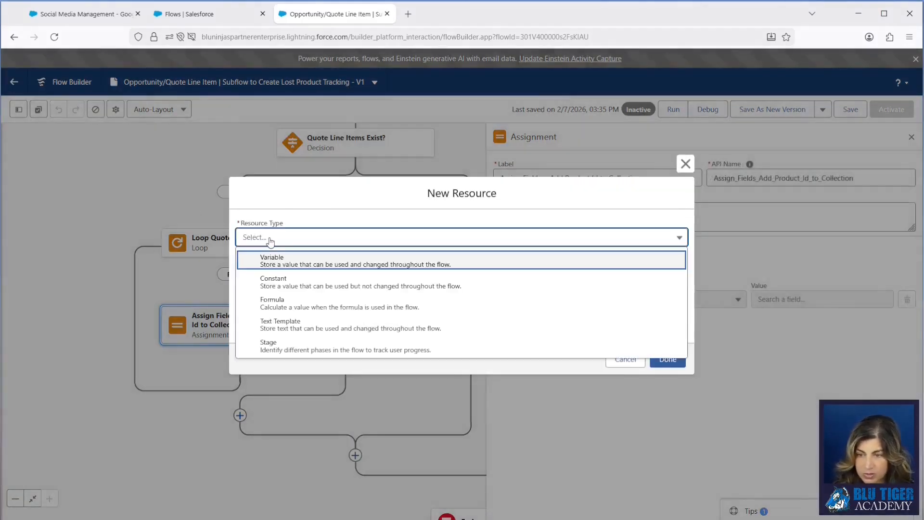
pyautogui.click(276, 258)
pyautogui.click(276, 261)
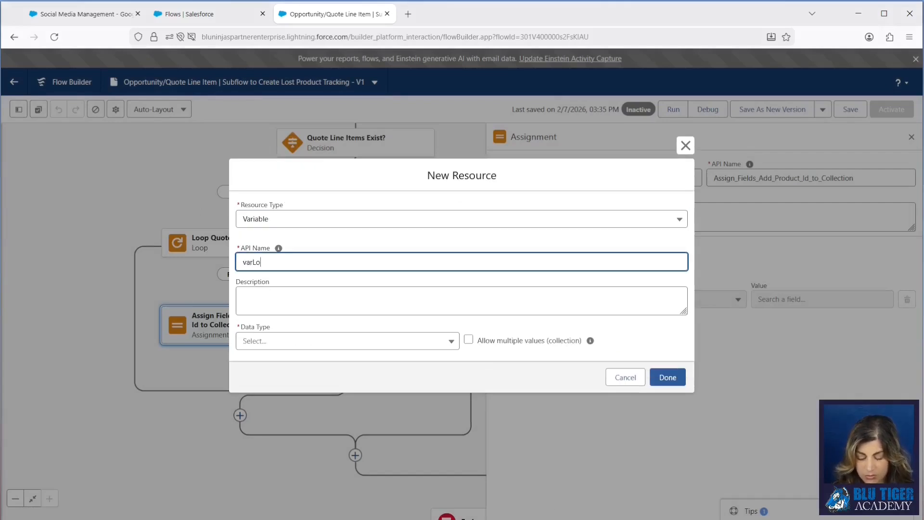
pyautogui.write('varLostProductTrackingRecord')
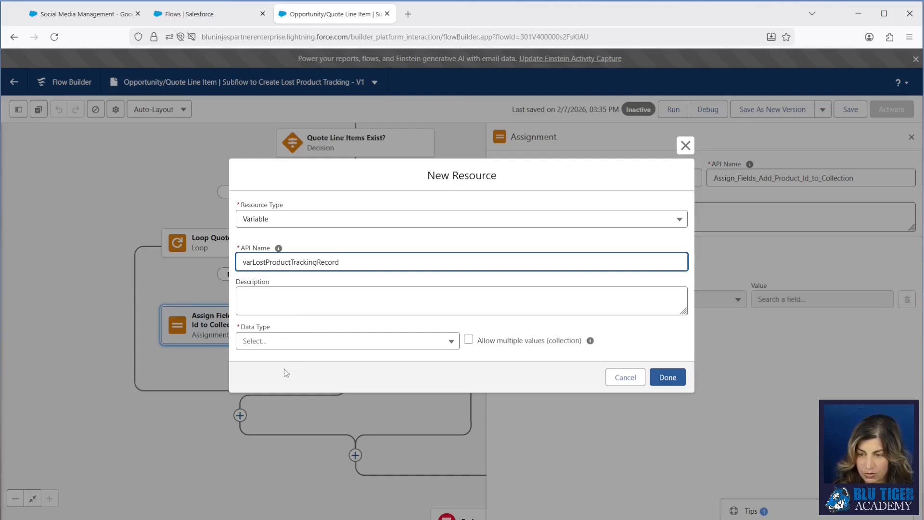
# Step: Set the new variable's data type to Record with the Lost Product Tracking object, and save the resource
pyautogui.click(275, 342)
pyautogui.click(278, 153)
pyautogui.click(275, 340)
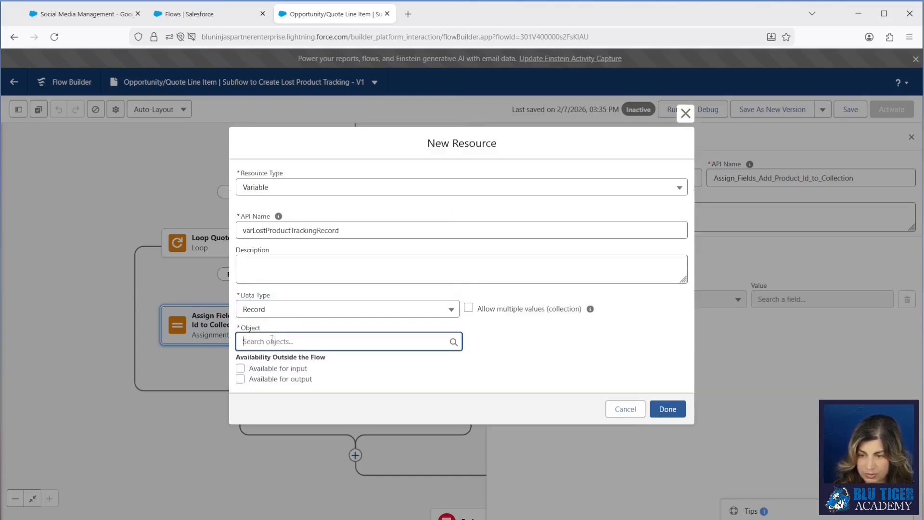
pyautogui.write('lost')
pyautogui.click(284, 310)
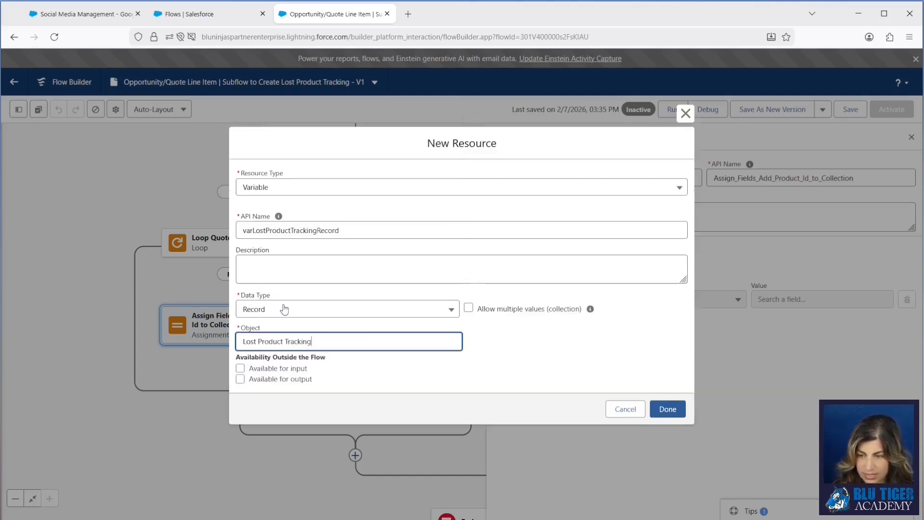
pyautogui.click(669, 408)
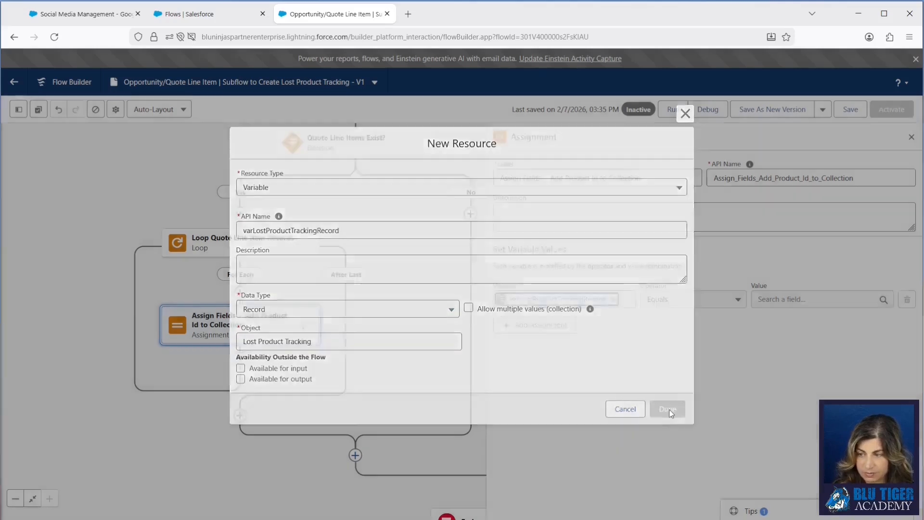
# Step: Assign the loop's current item Product ID to the Product field of varLostProductTrackingRecord
pyautogui.click(581, 301)
pyautogui.write('var')
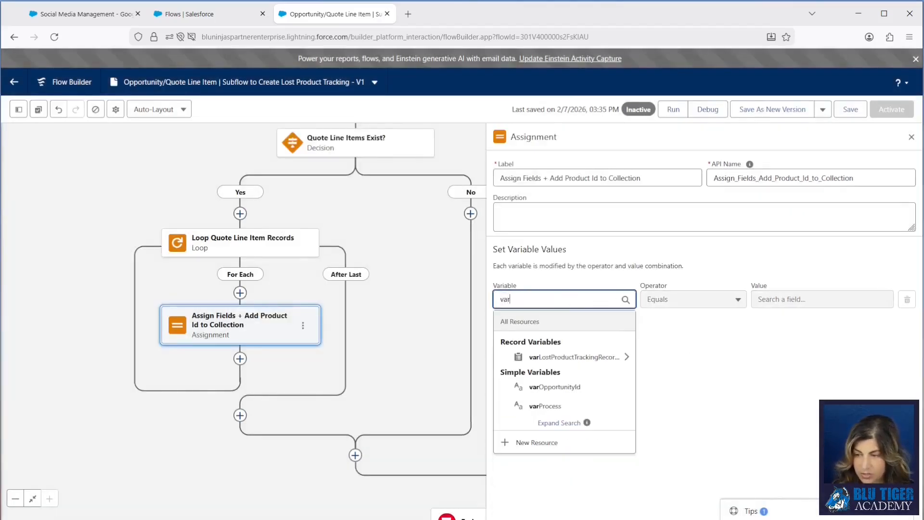
pyautogui.click(585, 359)
pyautogui.write('prod')
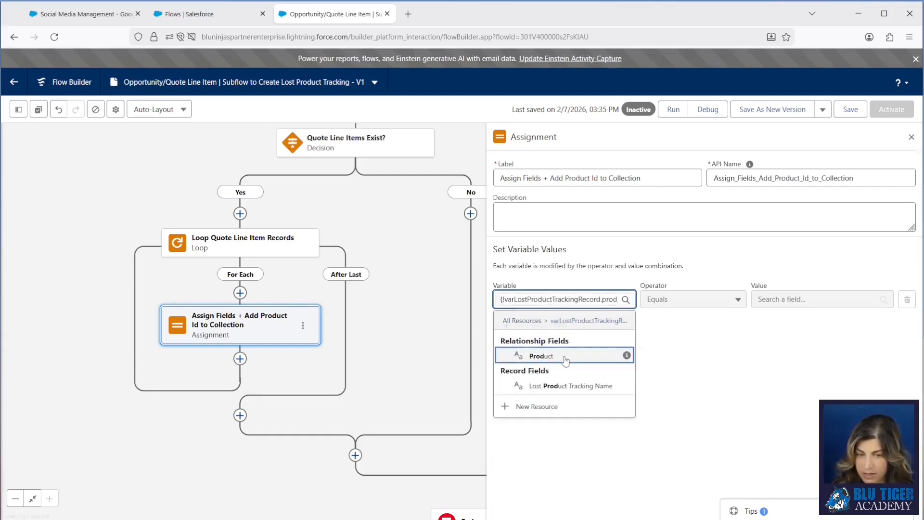
pyautogui.click(566, 359)
pyautogui.click(782, 299)
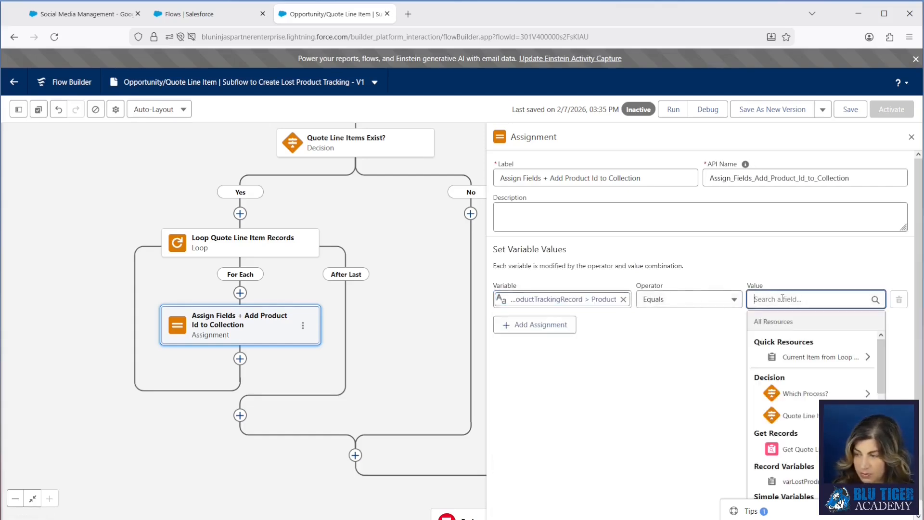
pyautogui.write('loop')
pyautogui.click(800, 359)
pyautogui.write('prod')
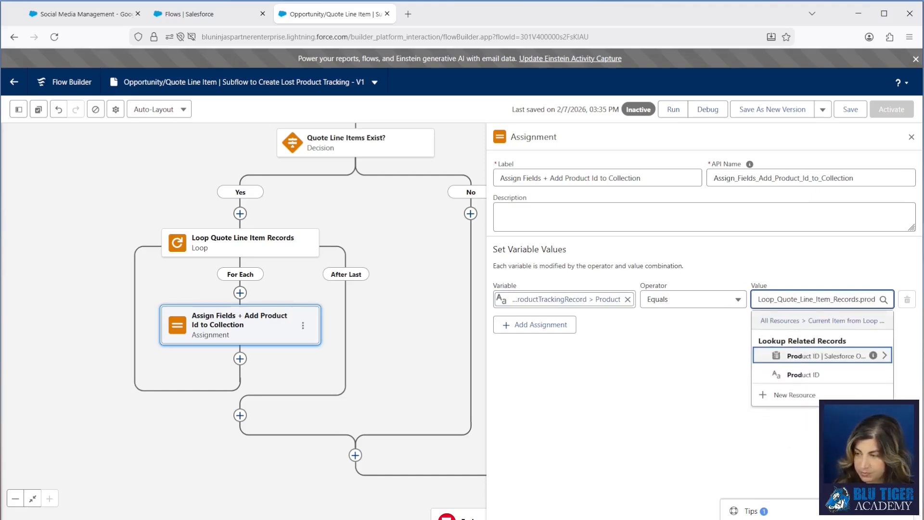
pyautogui.click(777, 374)
# Step: Add an assignment setting varLostProductTrackingRecord's Opportunity to the loop's current item Opportunity Id
pyautogui.click(540, 327)
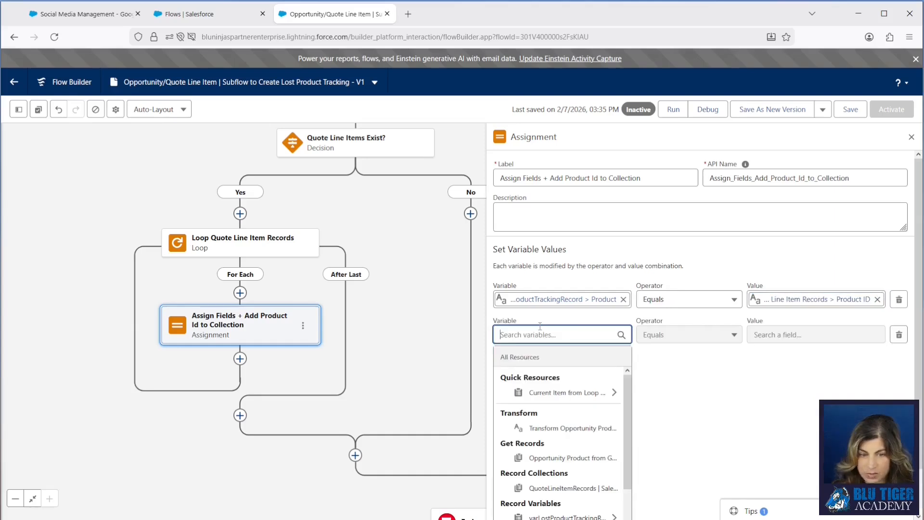
pyautogui.write('var')
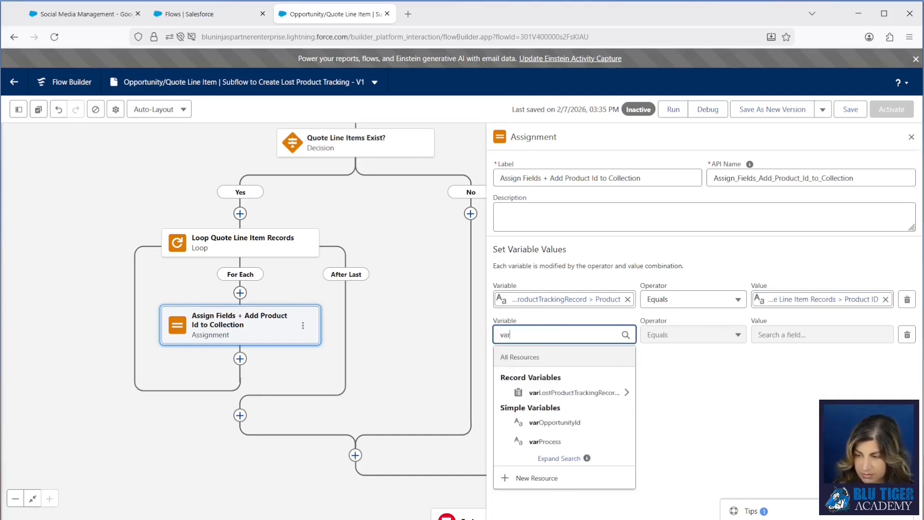
pyautogui.click(566, 385)
pyautogui.click(558, 455)
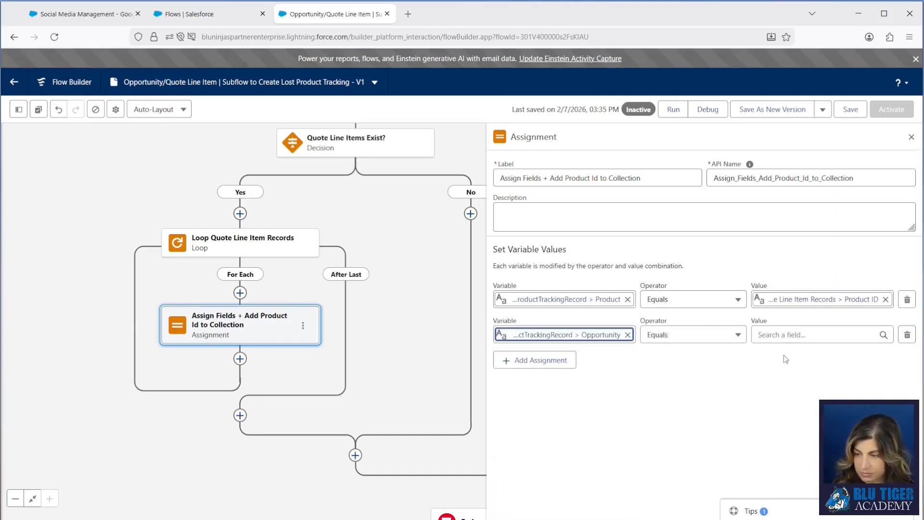
pyautogui.click(814, 335)
pyautogui.write('loop')
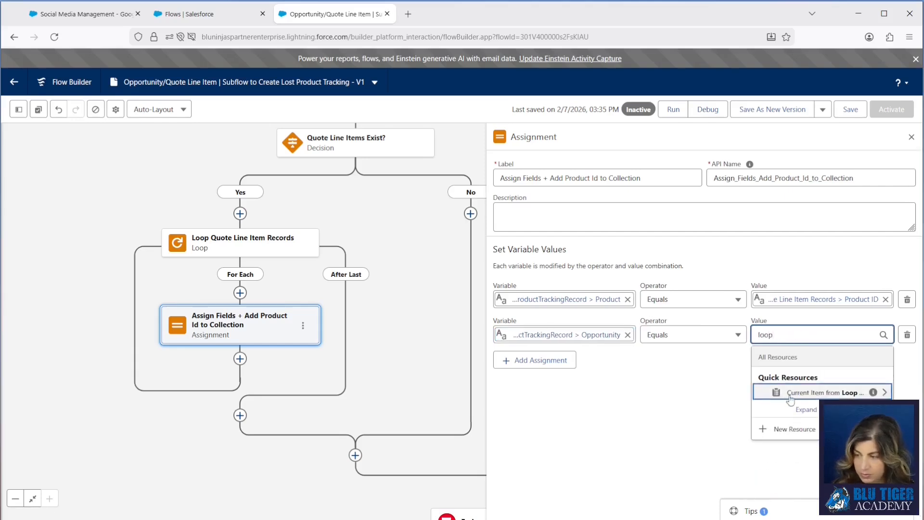
pyautogui.click(790, 392)
pyautogui.write('opp')
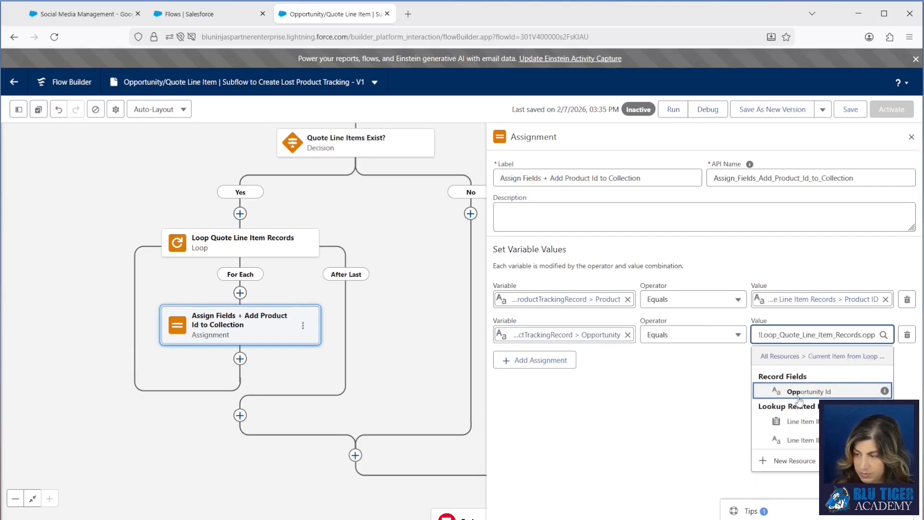
pyautogui.click(852, 392)
# Step: Add an assignment setting varLostProductTrackingRecord's Quote to the loop's current item Quote ID
pyautogui.click(534, 360)
pyautogui.click(554, 370)
pyautogui.write('va')
pyautogui.click(565, 428)
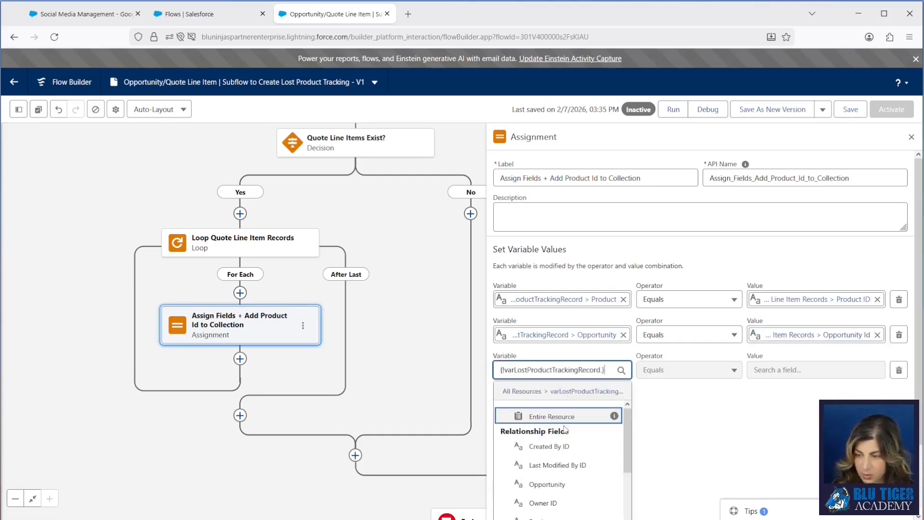
pyautogui.write('quote')
pyautogui.click(561, 427)
pyautogui.click(794, 370)
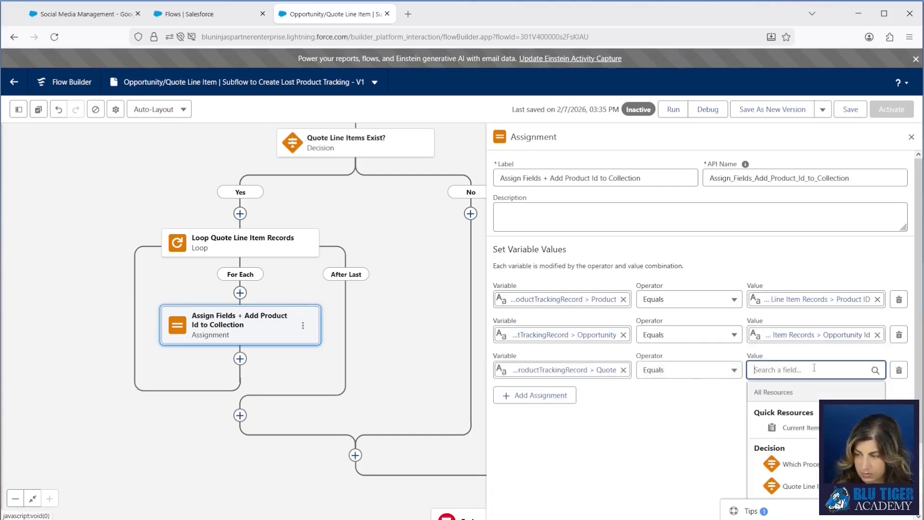
pyautogui.click(816, 427)
pyautogui.write('quot')
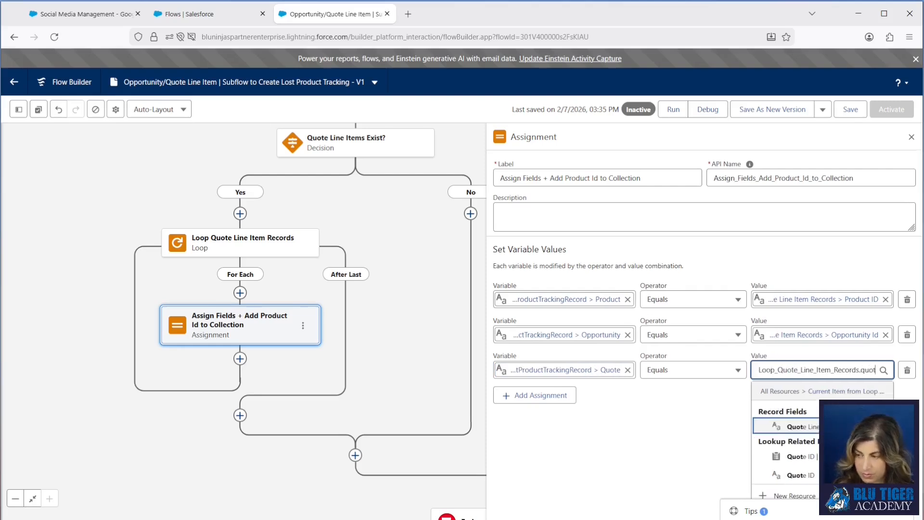
pyautogui.click(799, 475)
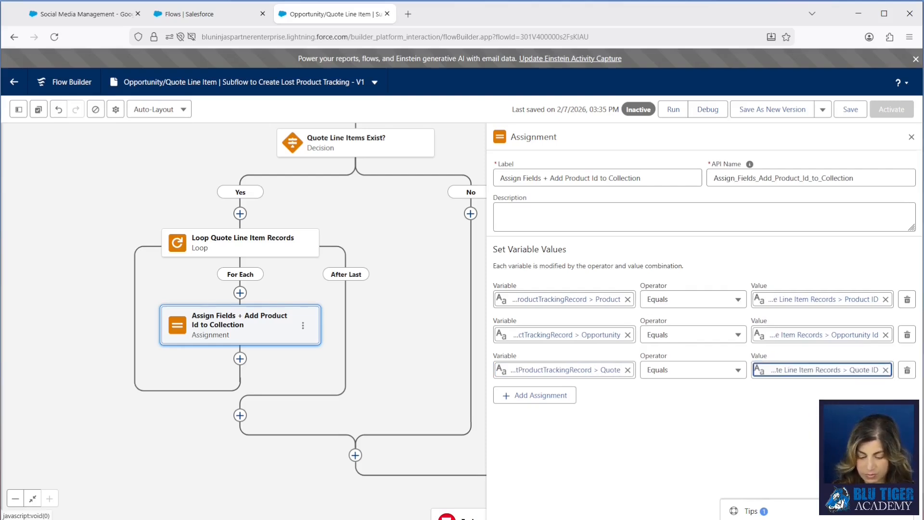
# Step: Add an assignment setting varLostProductTrackingRecord's Quantity to the loop's current item Quantity
pyautogui.click(534, 395)
pyautogui.click(559, 405)
pyautogui.write('ar')
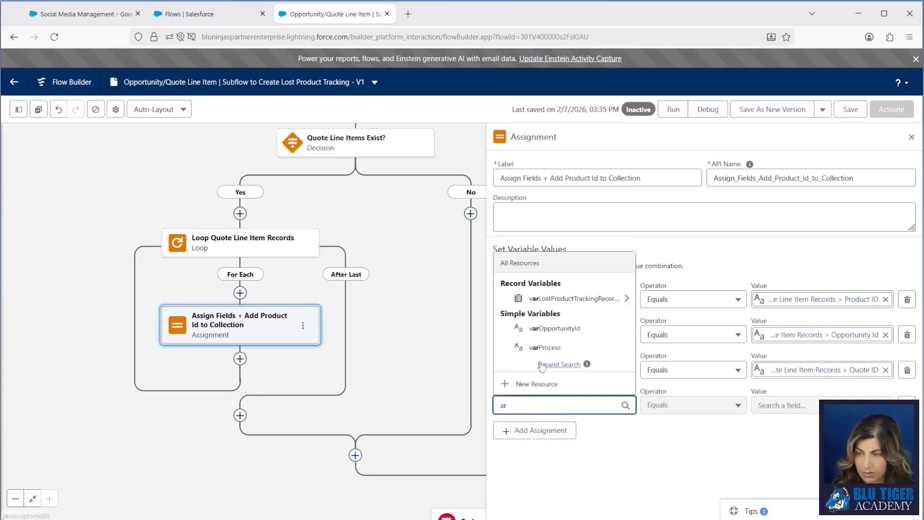
pyautogui.click(568, 298)
pyautogui.write('quan')
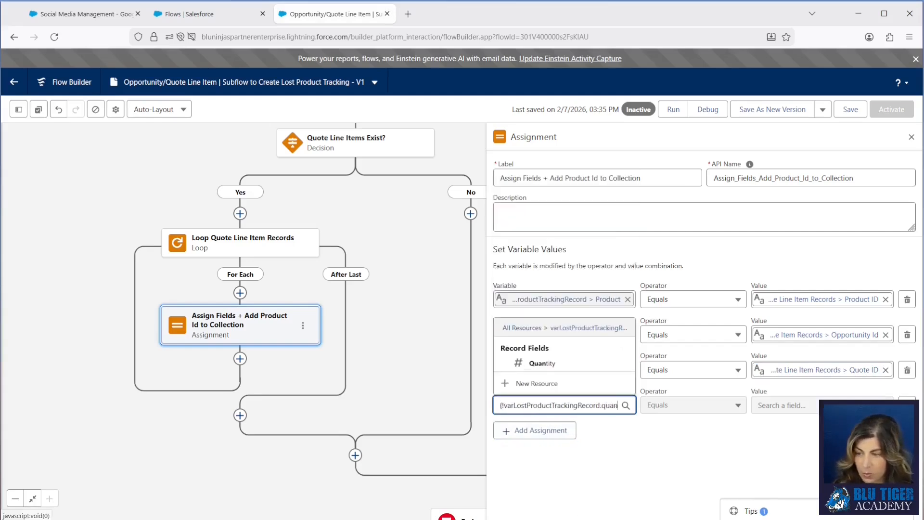
pyautogui.click(542, 363)
pyautogui.click(780, 405)
pyautogui.write('loo')
pyautogui.click(831, 347)
pyautogui.write('quan')
pyautogui.click(801, 306)
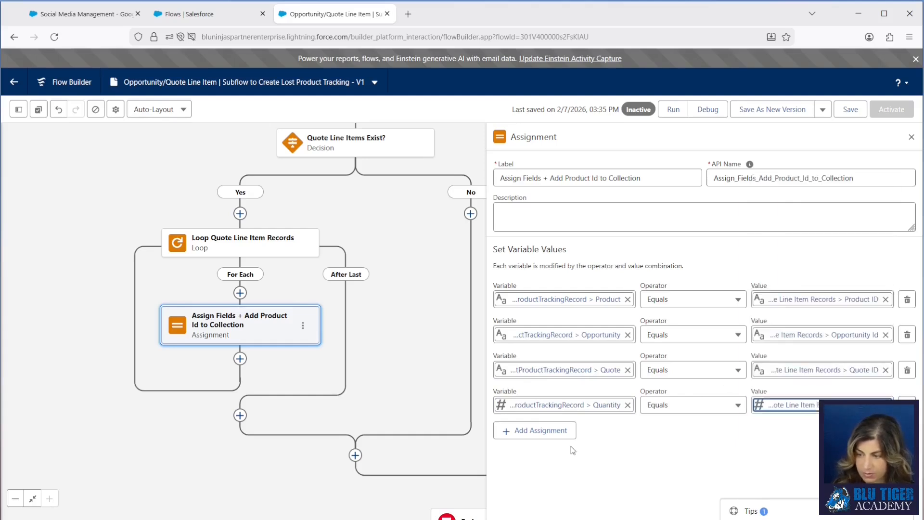
# Step: Add an assignment setting varLostProductTrackingRecord's Sales Price to the loop's current item Sales Price
pyautogui.click(554, 431)
pyautogui.write('var')
pyautogui.click(548, 328)
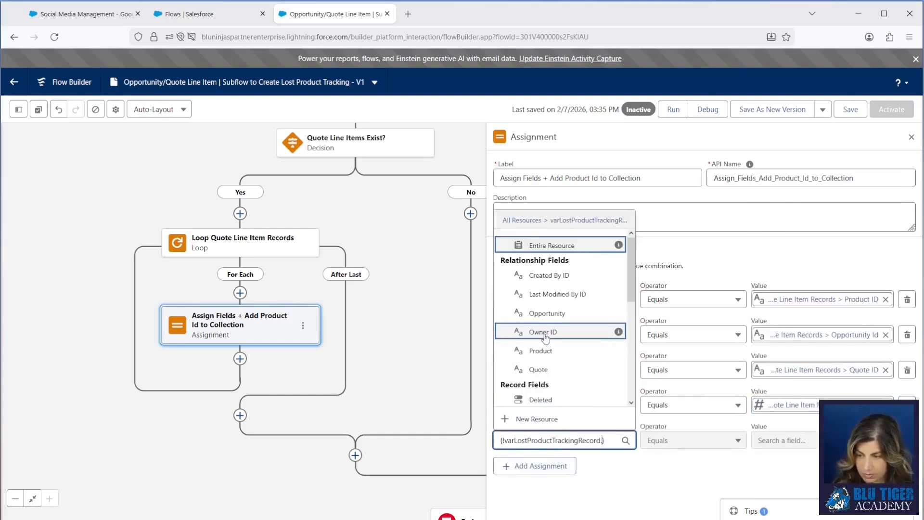
pyautogui.write('sales')
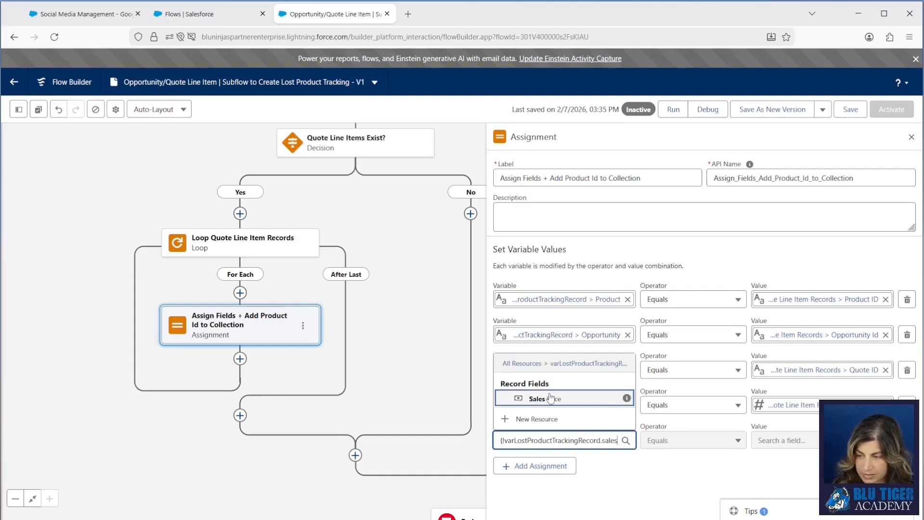
pyautogui.click(551, 399)
pyautogui.click(782, 441)
pyautogui.write('loo')
pyautogui.click(799, 383)
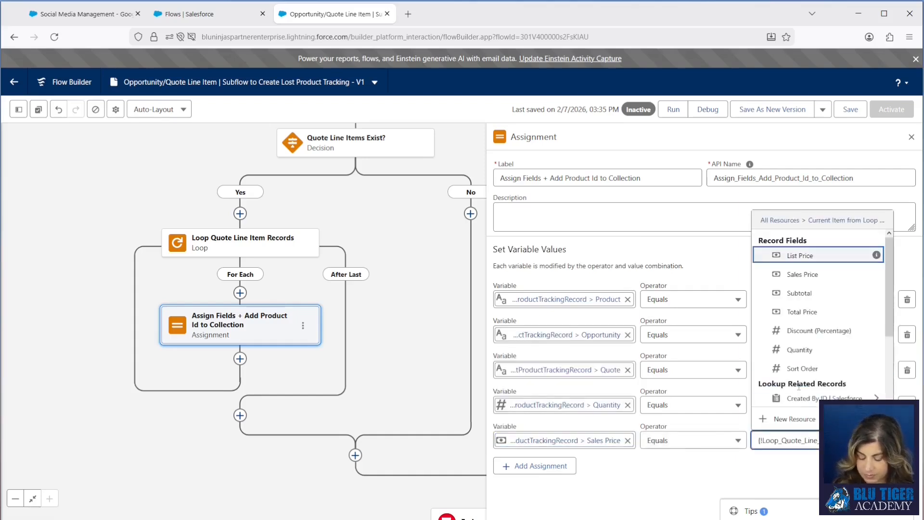
pyautogui.write('sales')
pyautogui.click(795, 274)
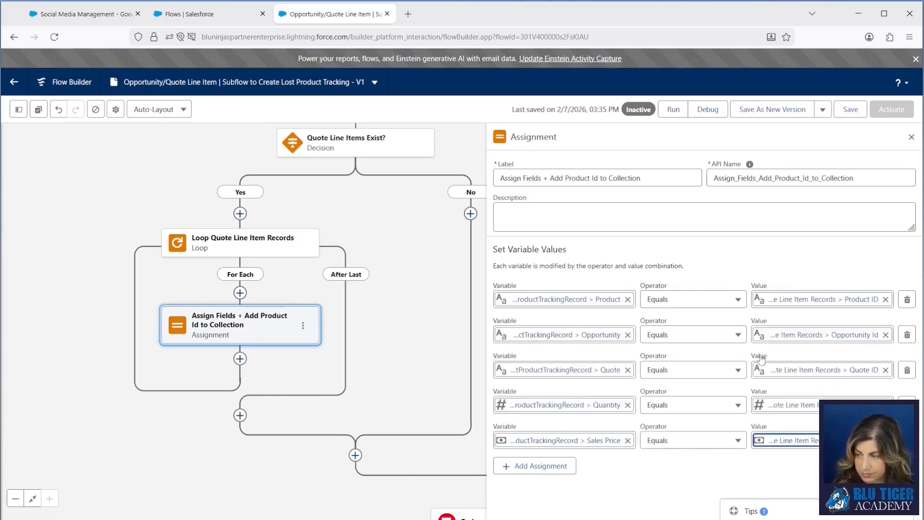
# Step: Add another assignment row and create a new variable resource for it with the API name CollectLostProductTrackingRecords
pyautogui.click(555, 468)
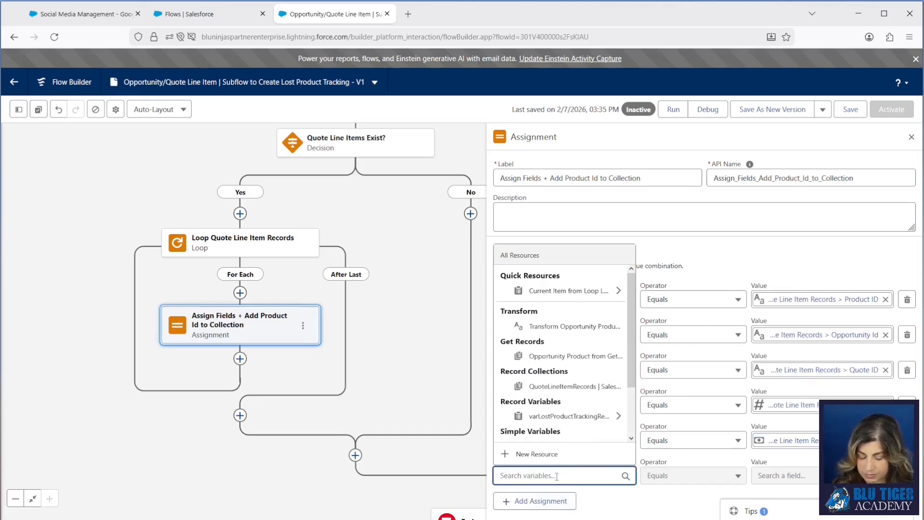
pyautogui.click(538, 454)
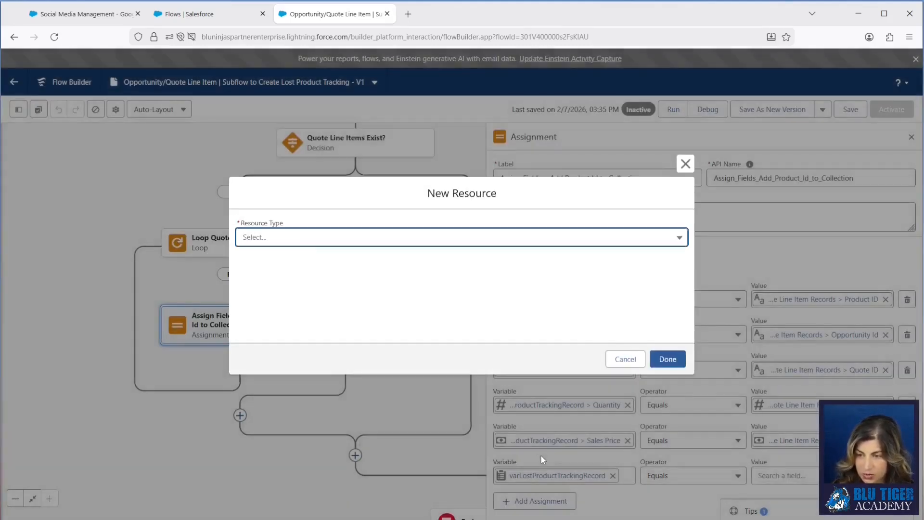
pyautogui.click(280, 237)
pyautogui.click(277, 256)
pyautogui.click(276, 261)
pyautogui.write('Colle')
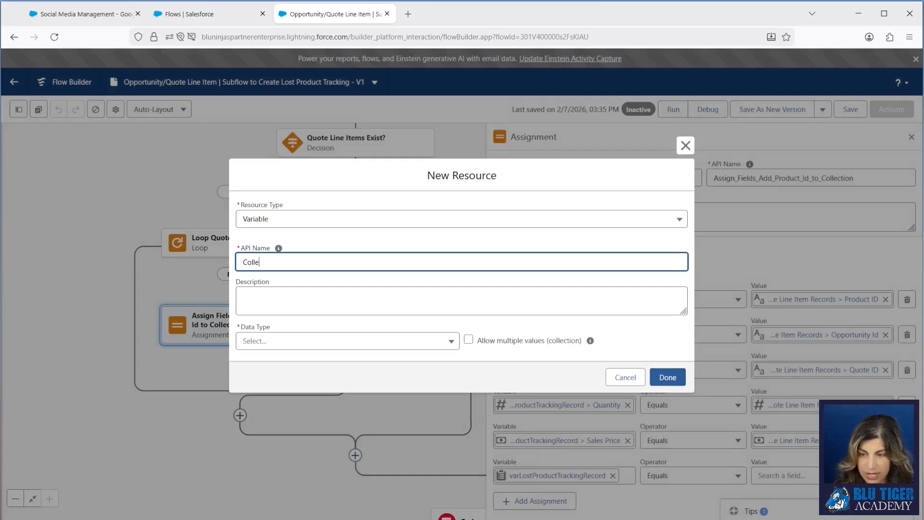
pyautogui.write('ctLostProduct')
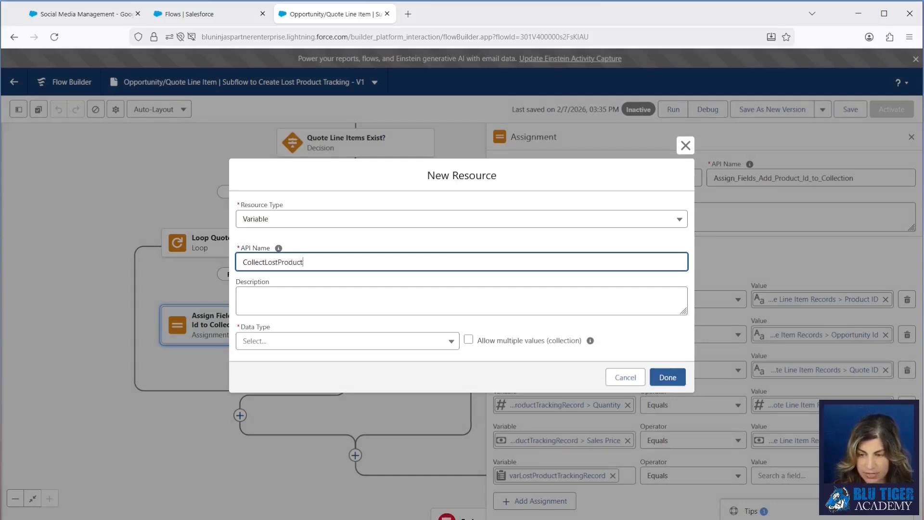
pyautogui.write('TrackingRecords')
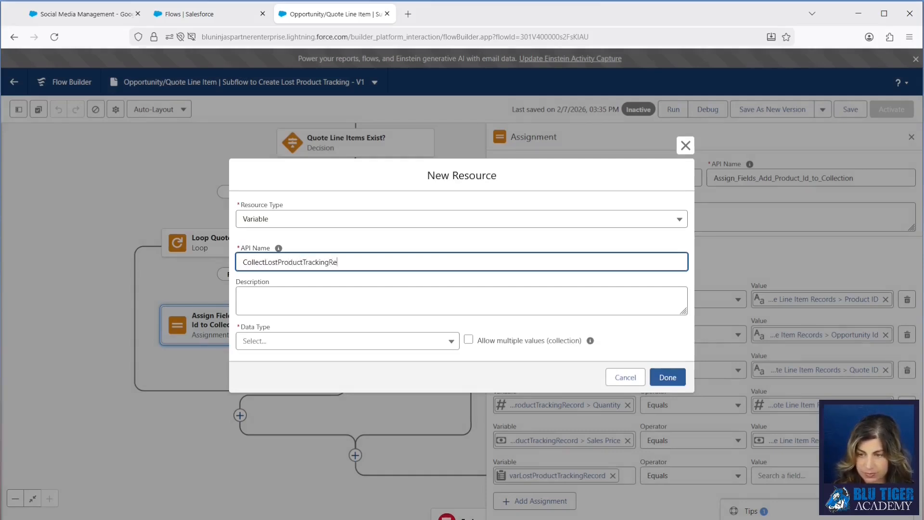
# Step: Define the new variable as a Record collection on the Lost Product Tracking object, allowing multiple values
pyautogui.click(269, 343)
pyautogui.click(268, 153)
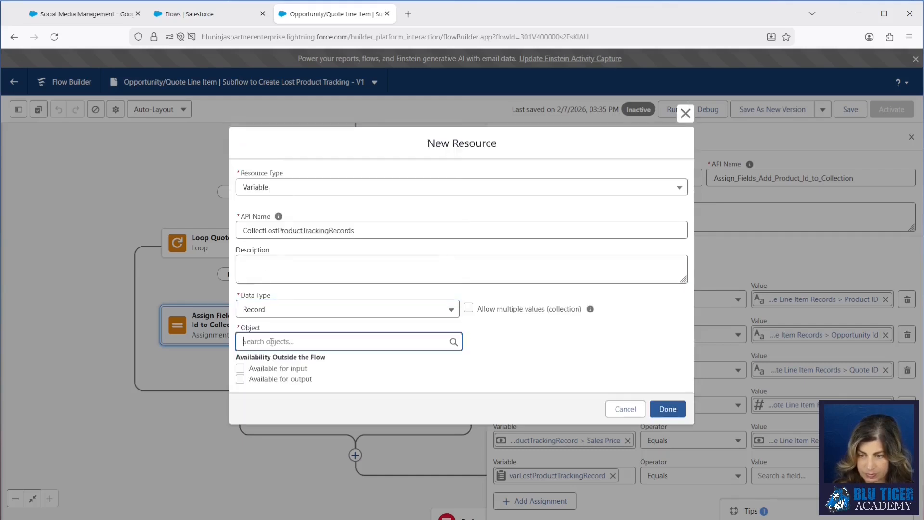
pyautogui.write('lost')
pyautogui.click(268, 297)
pyautogui.click(470, 308)
pyautogui.click(667, 410)
# Step: Set the assignment to Add varLostProductTrackingRecord to CollectLostProductTrackingRecords, and save the flow
pyautogui.click(676, 476)
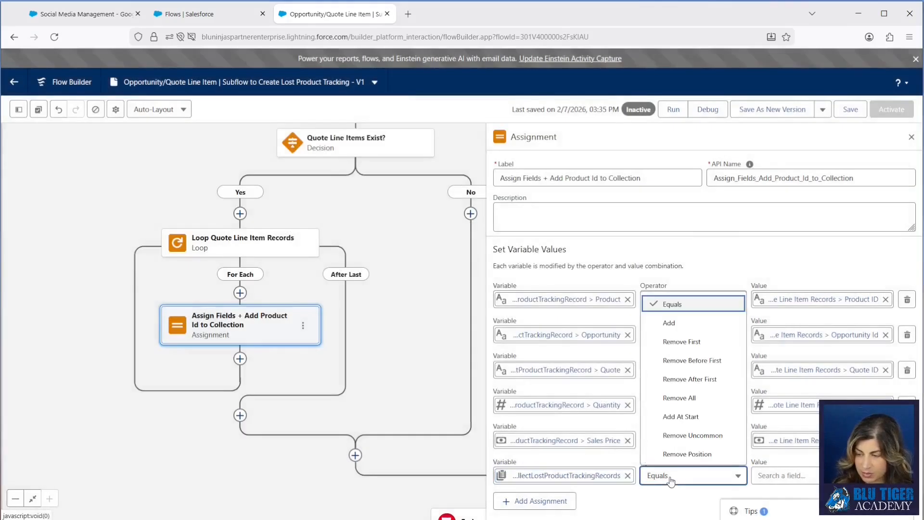
pyautogui.click(669, 323)
pyautogui.click(779, 475)
pyautogui.write('var')
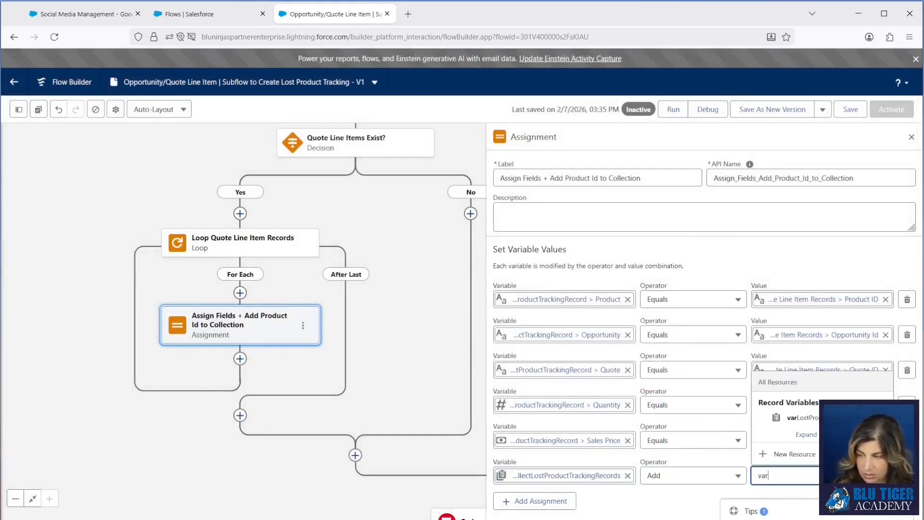
pyautogui.click(775, 425)
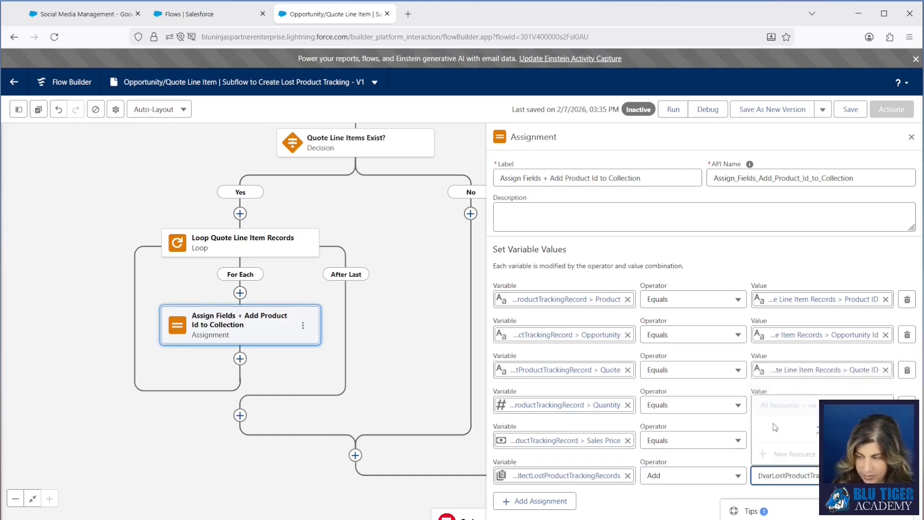
pyautogui.click(692, 494)
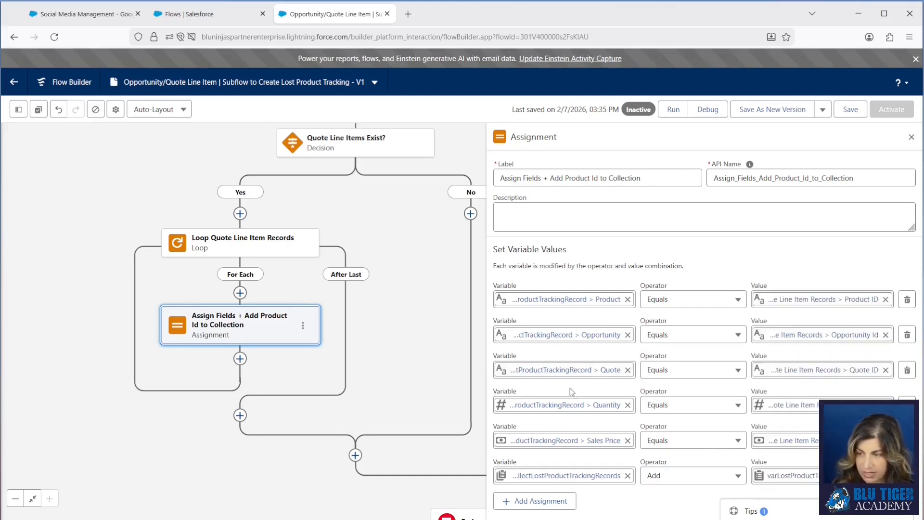
pyautogui.click(850, 110)
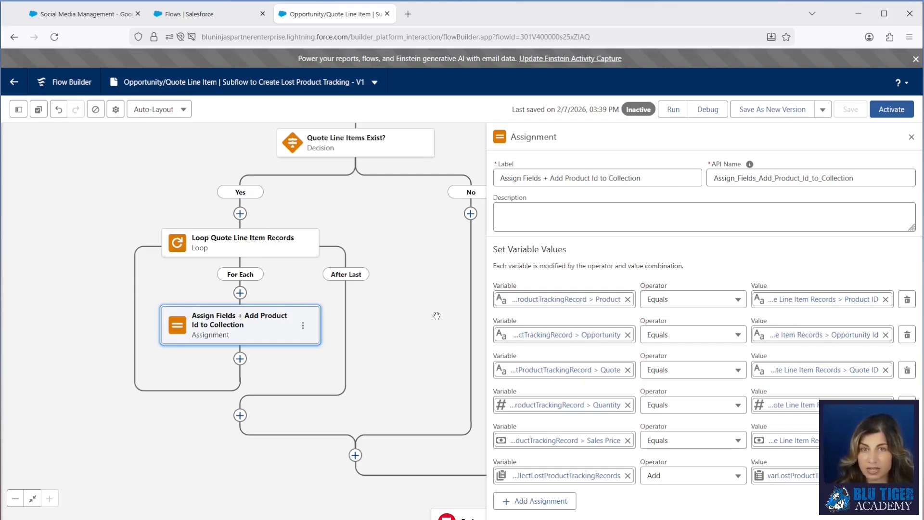
# Step: Insert a Decision labelled "Collection Contains Product Id?" on the loop's For Each path, before the assignment
pyautogui.click(240, 293)
pyautogui.write('decision')
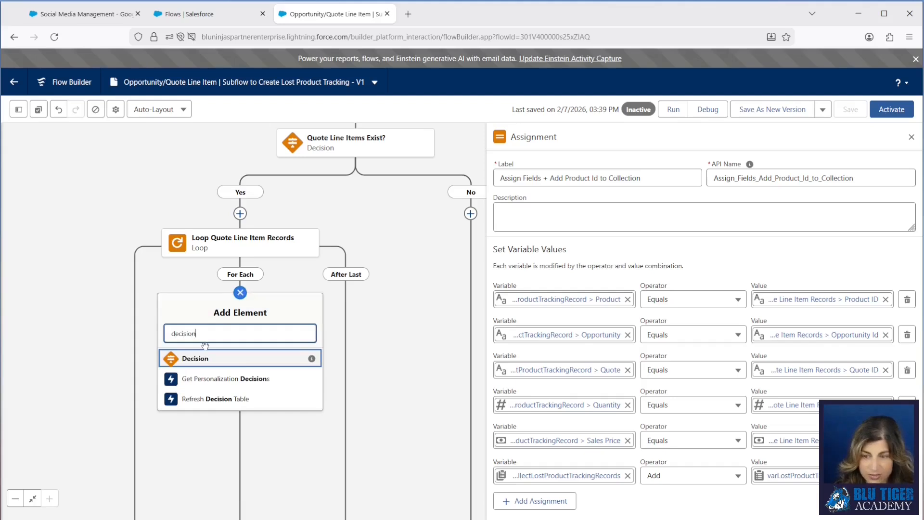
pyautogui.click(202, 358)
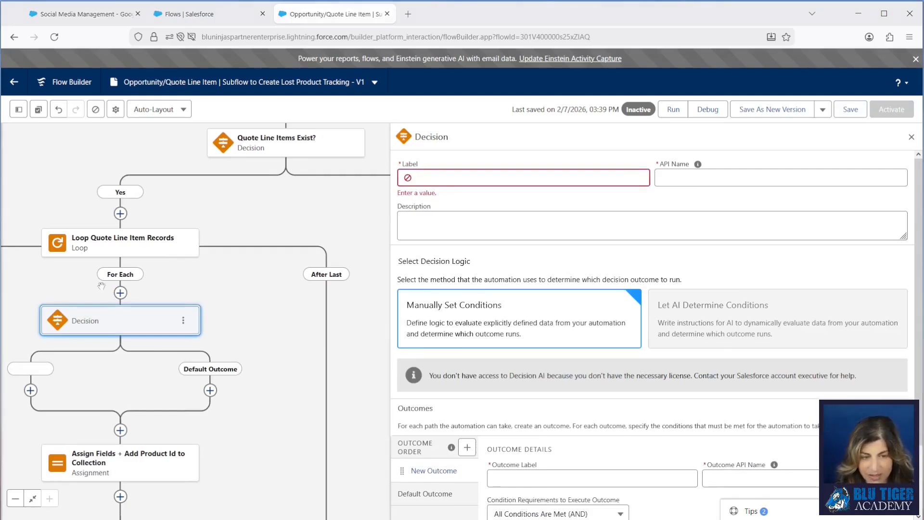
pyautogui.click(426, 178)
pyautogui.write('Collection Contains Product Id?')
pyautogui.press('Tab')
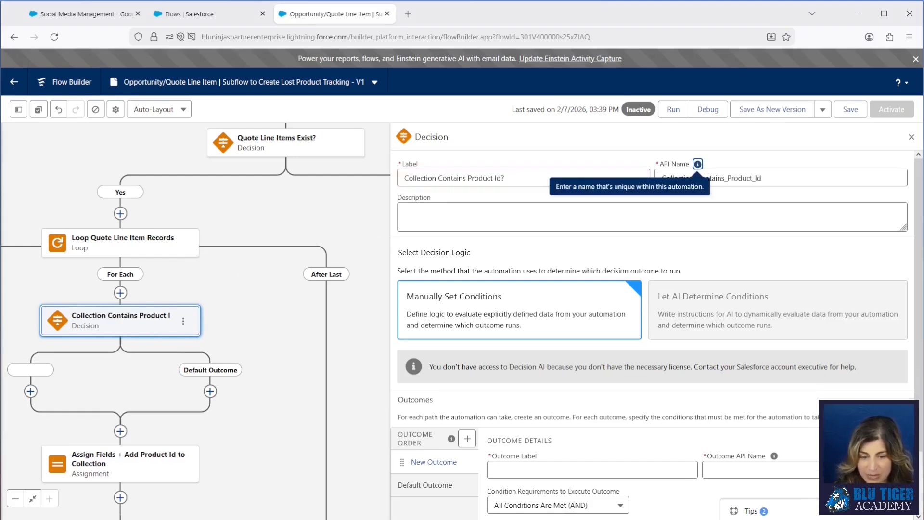
# Step: Label the decision's outcome Yes with the API name Yes_Collection_Contains_Product_Id
pyautogui.scroll(-2, 523, 415)
pyautogui.click(507, 397)
pyautogui.write('Yes')
pyautogui.press('Tab')
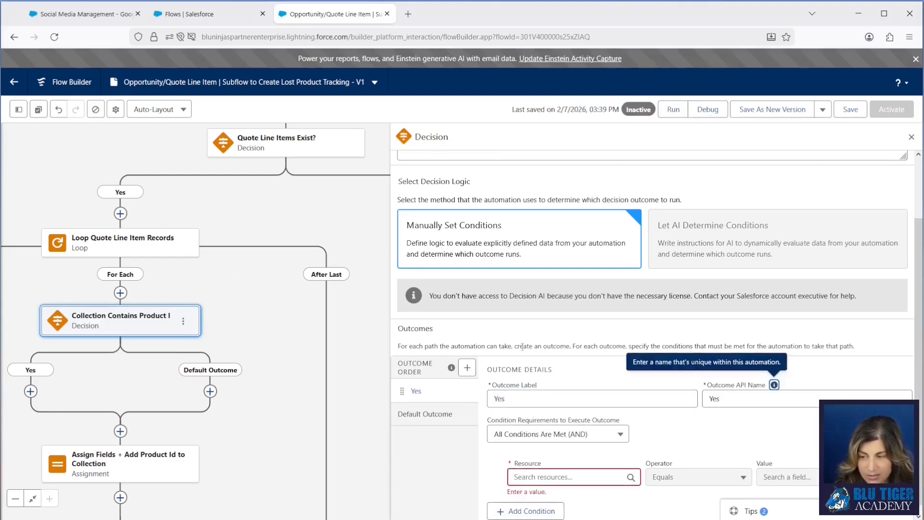
pyautogui.scroll(2, 611, 235)
pyautogui.doubleClick(783, 177)
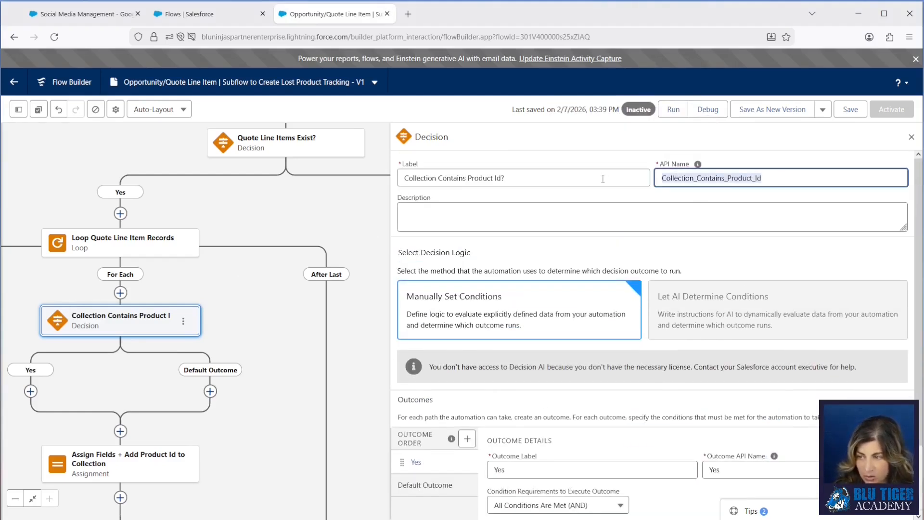
pyautogui.hotkey('ctrl', 'c')
pyautogui.click(746, 470)
pyautogui.write('_')
pyautogui.hotkey('ctrl', 'v')
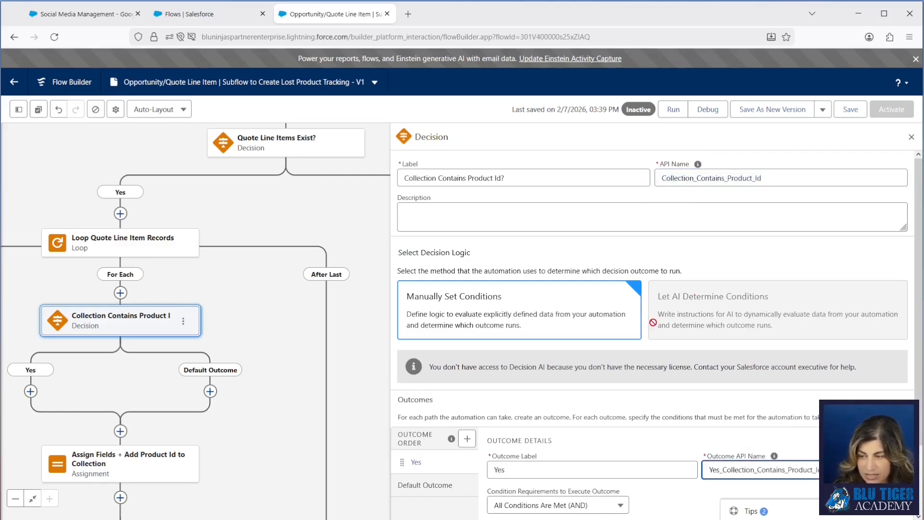
# Step: Create the Text collection variable varCollectLostProductTrackingProductIds as the resource of the Yes outcome's condition
pyautogui.scroll(-2, 656, 327)
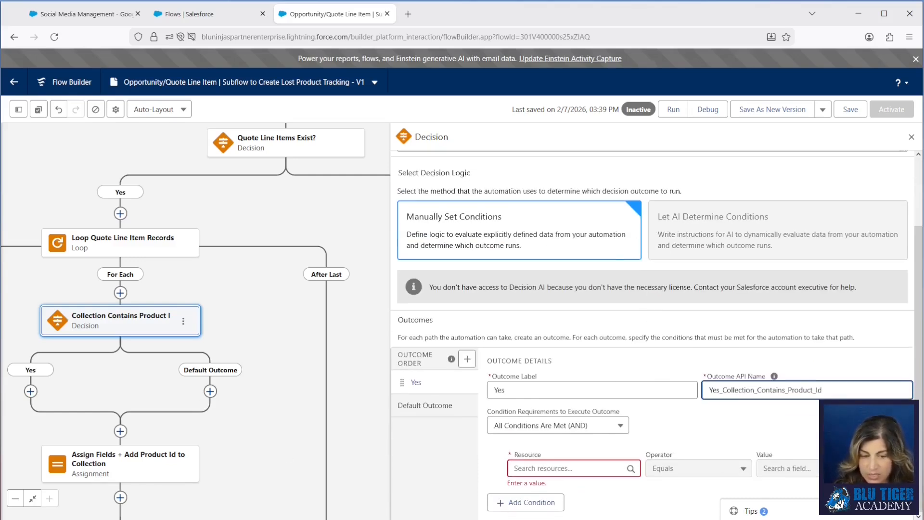
pyautogui.click(522, 468)
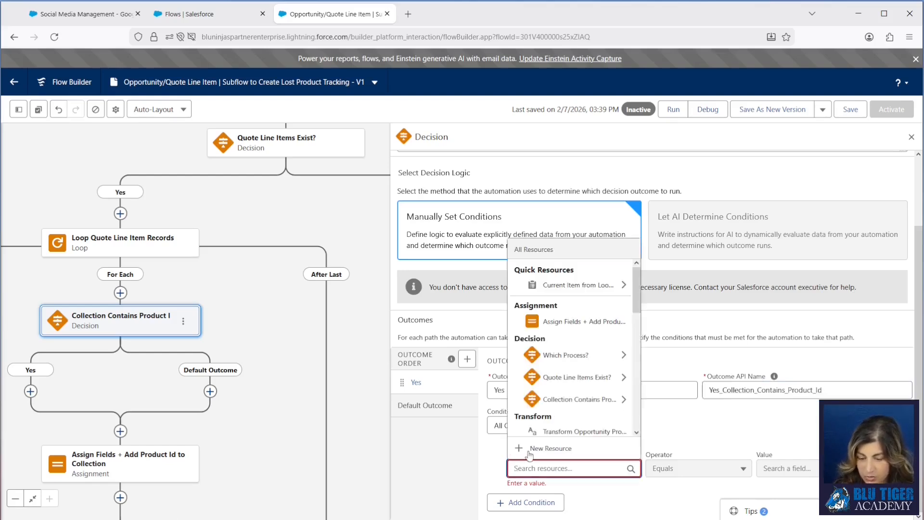
pyautogui.click(529, 449)
pyautogui.click(278, 240)
pyautogui.click(279, 253)
pyautogui.click(260, 264)
pyautogui.hotkey('ctrl', 'v')
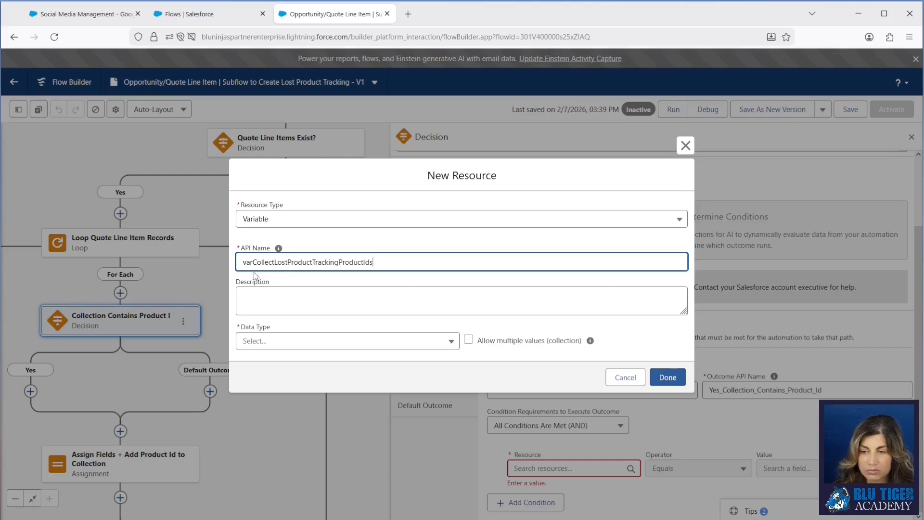
pyautogui.click(291, 342)
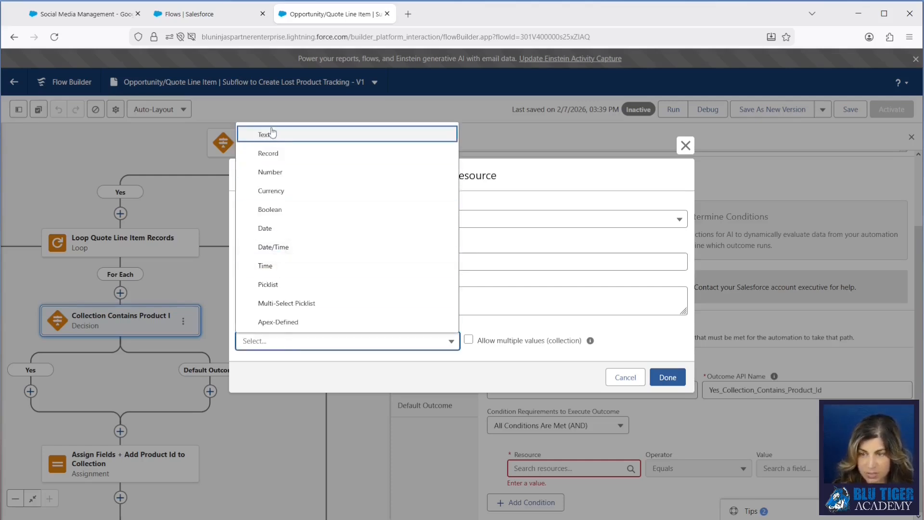
pyautogui.click(289, 133)
pyautogui.click(474, 308)
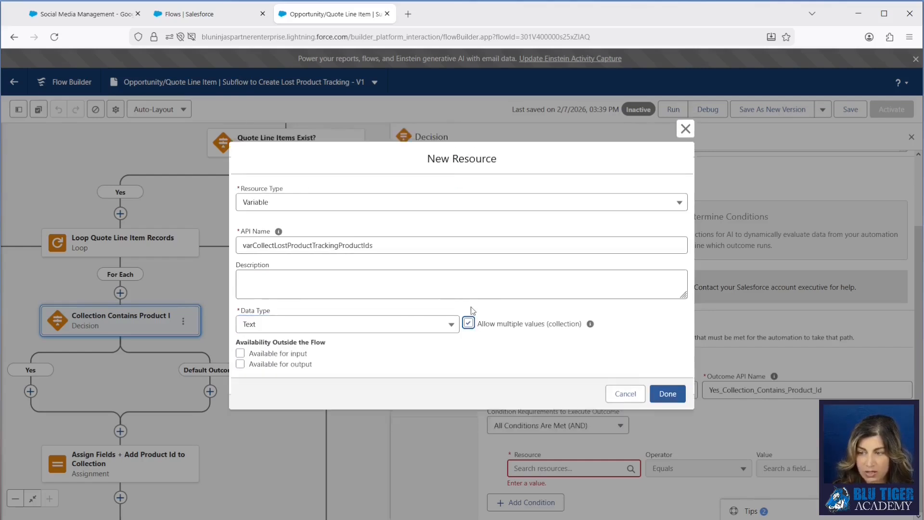
pyautogui.click(668, 395)
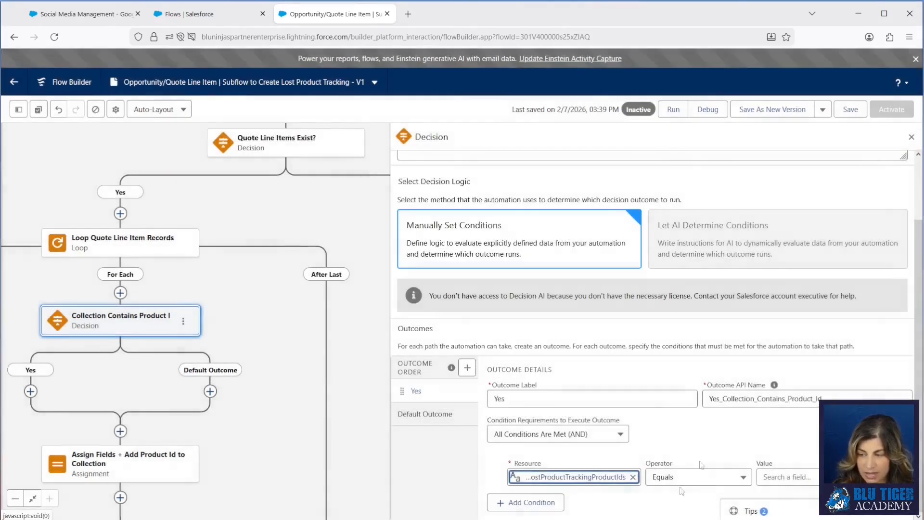
# Step: Complete the Yes condition so varCollectLostProductTrackingProductIds Contains the loop's current item Product ID
pyautogui.click(679, 477)
pyautogui.click(699, 420)
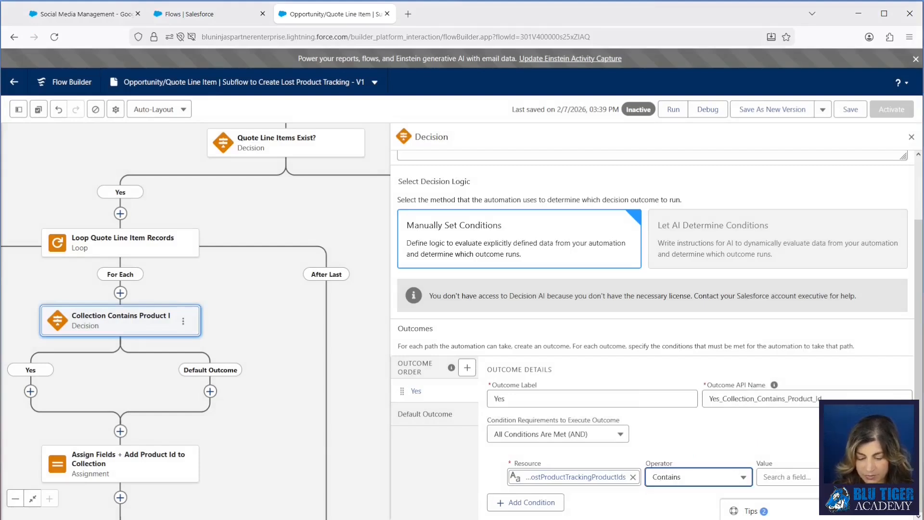
pyautogui.click(766, 477)
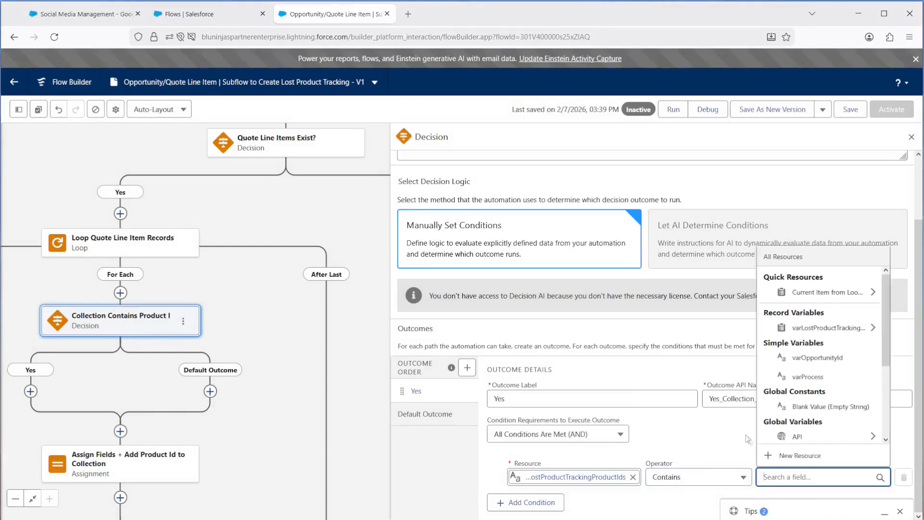
pyautogui.write('loop')
pyautogui.click(800, 419)
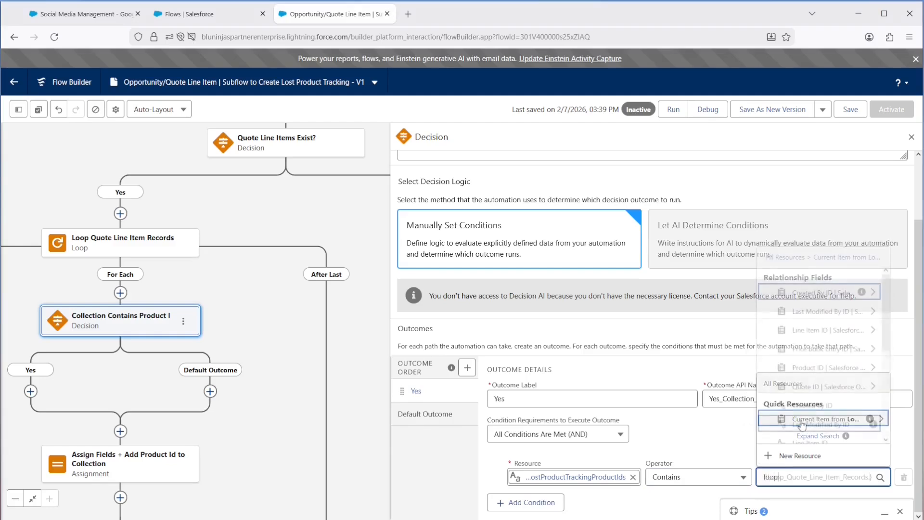
pyautogui.write('produ')
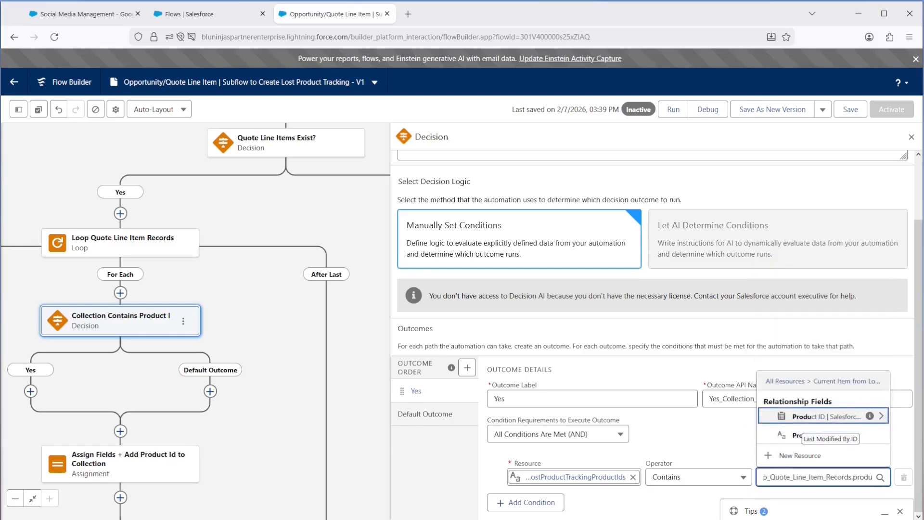
pyautogui.click(800, 436)
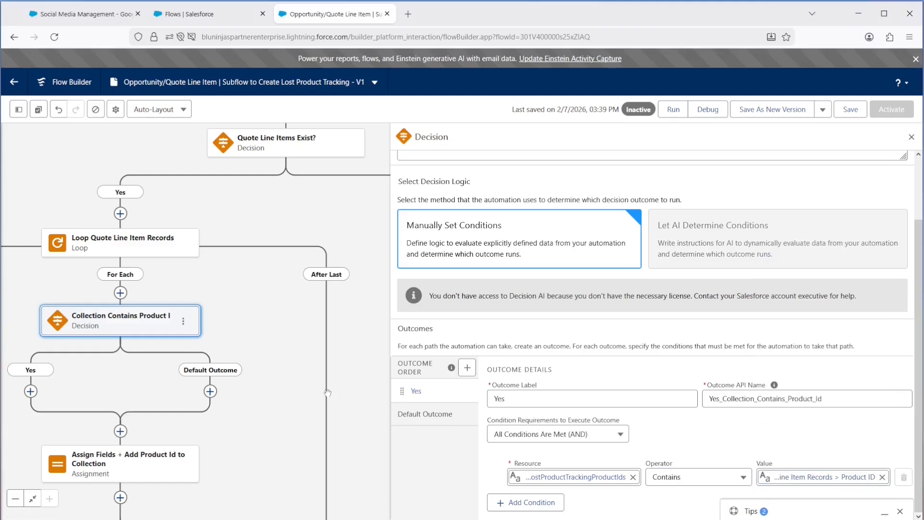
# Step: Rename the decision's default outcome to No
pyautogui.click(427, 415)
pyautogui.write('No')
pyautogui.click(449, 461)
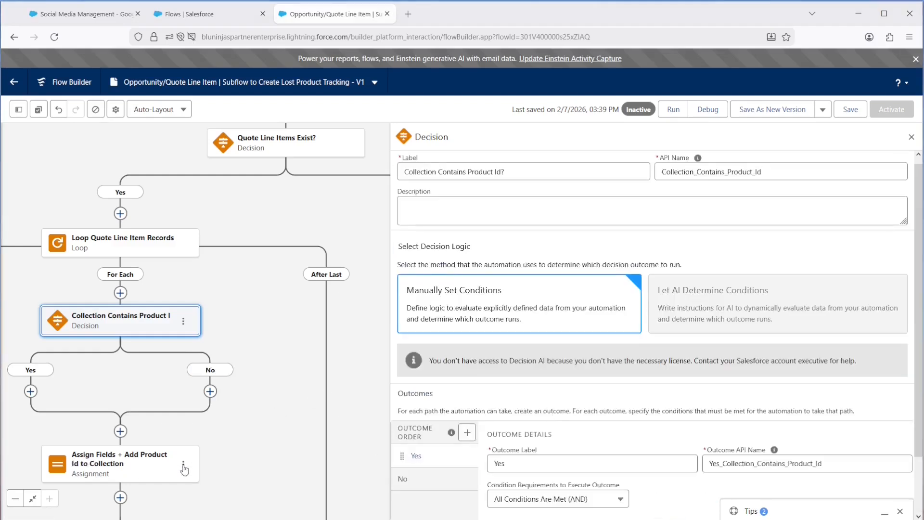
# Step: Move the Assign Fields + Add Product Id to Collection assignment onto the No path of the Collection Contains Product Id? decision
pyautogui.click(183, 465)
pyautogui.moveTo(148, 514); pyautogui.dragTo(170, 332)
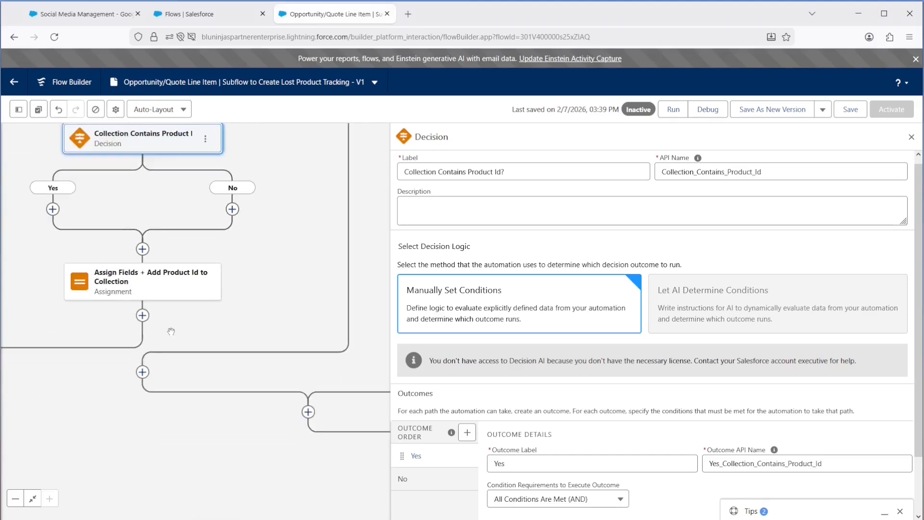
pyautogui.click(206, 282)
pyautogui.click(221, 323)
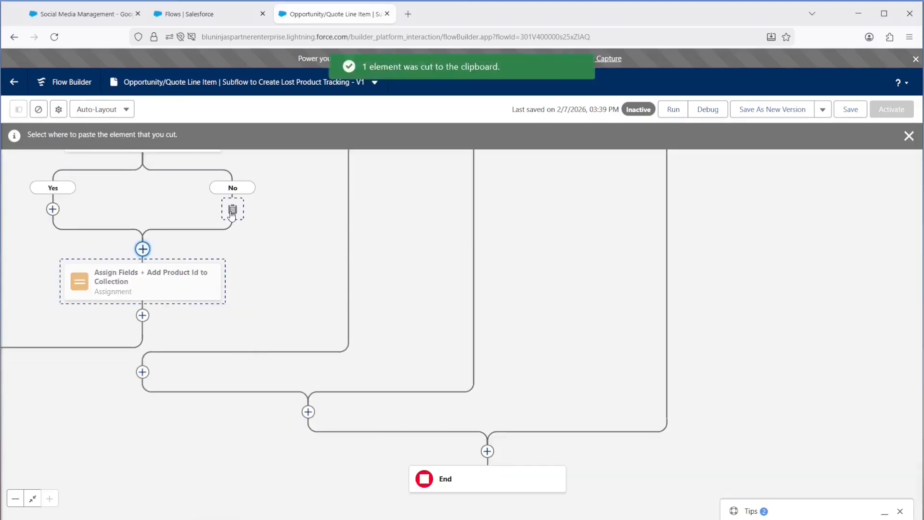
pyautogui.click(233, 210)
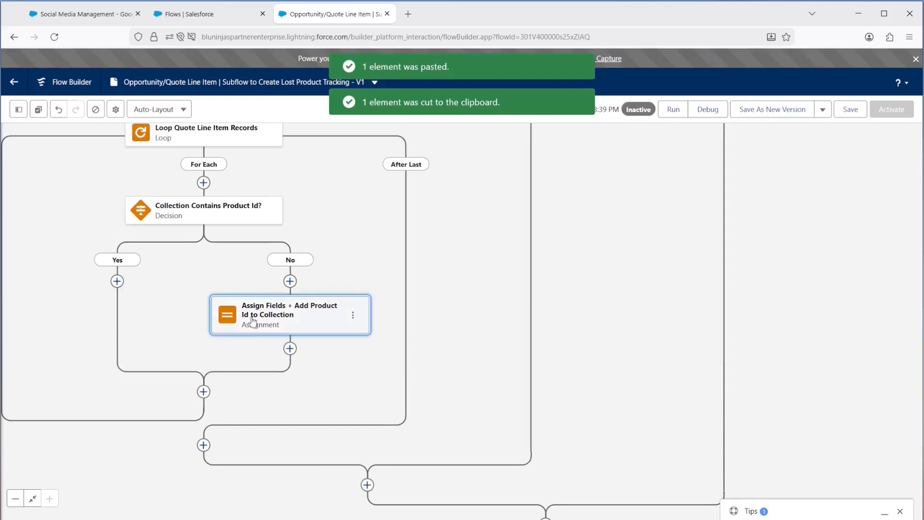
# Step: Extend the assignment to add the loop item's Product ID to varCollectLostProductTrackingProductIds, and save the flow
pyautogui.click(253, 322)
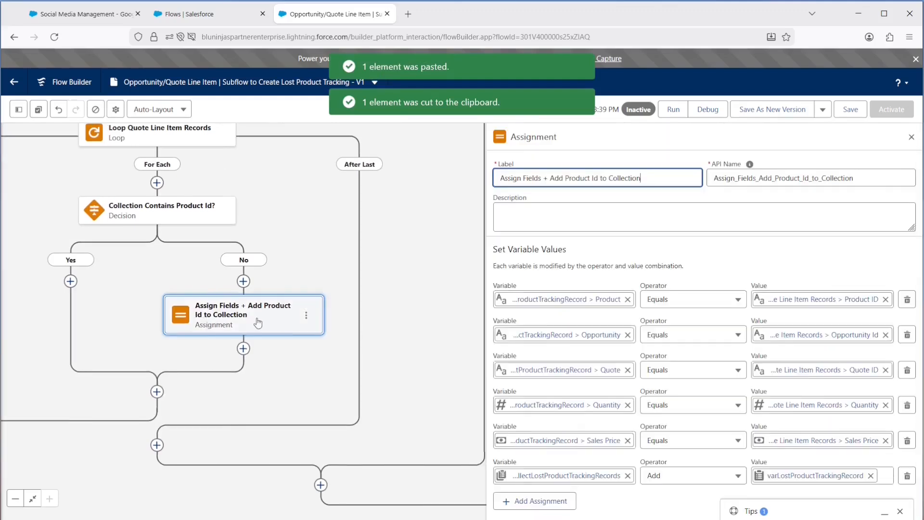
pyautogui.click(555, 503)
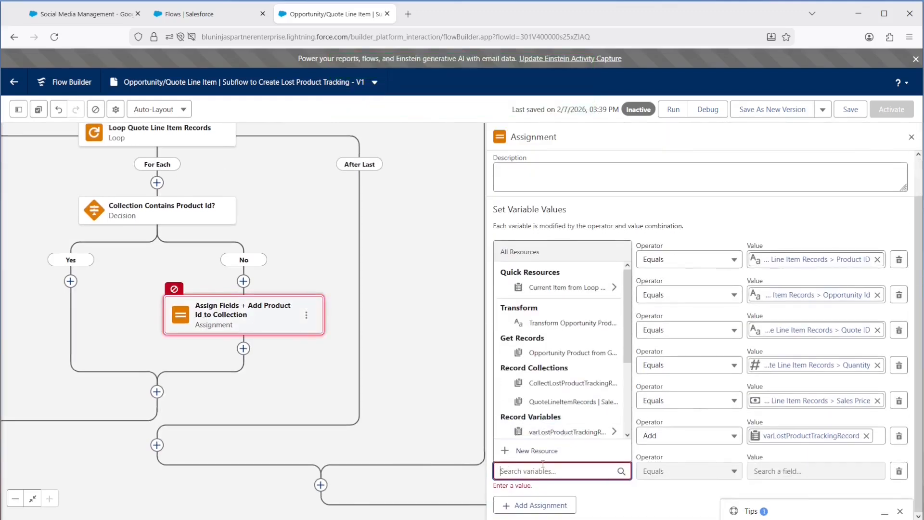
pyautogui.write('var')
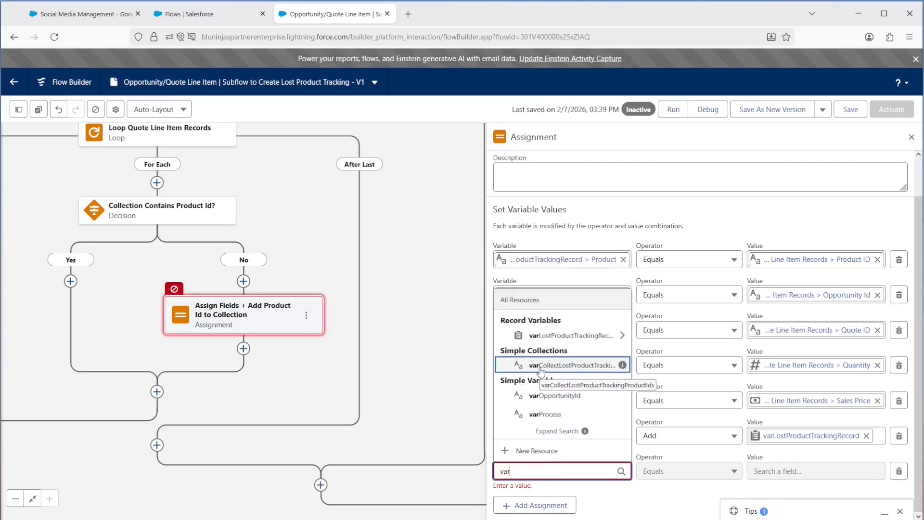
pyautogui.click(540, 366)
pyautogui.click(688, 479)
pyautogui.click(665, 328)
pyautogui.click(780, 480)
pyautogui.write('loop')
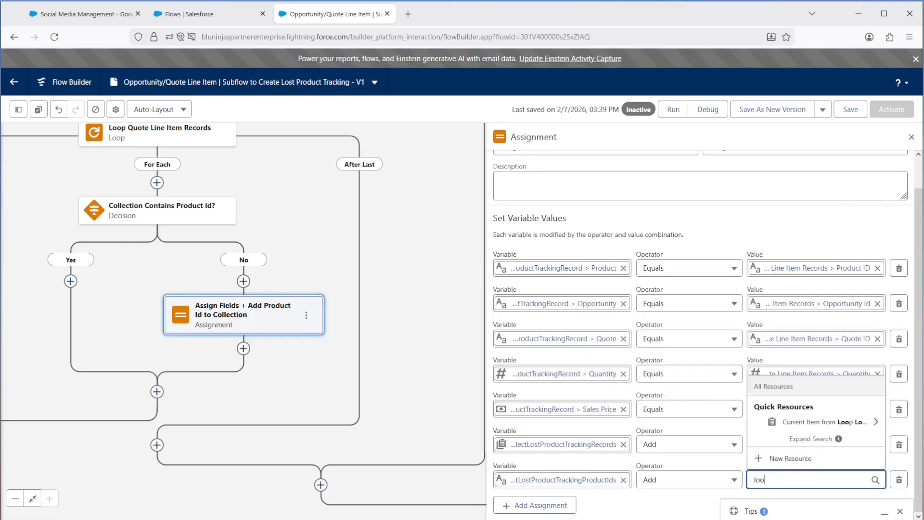
pyautogui.click(775, 428)
pyautogui.write('product')
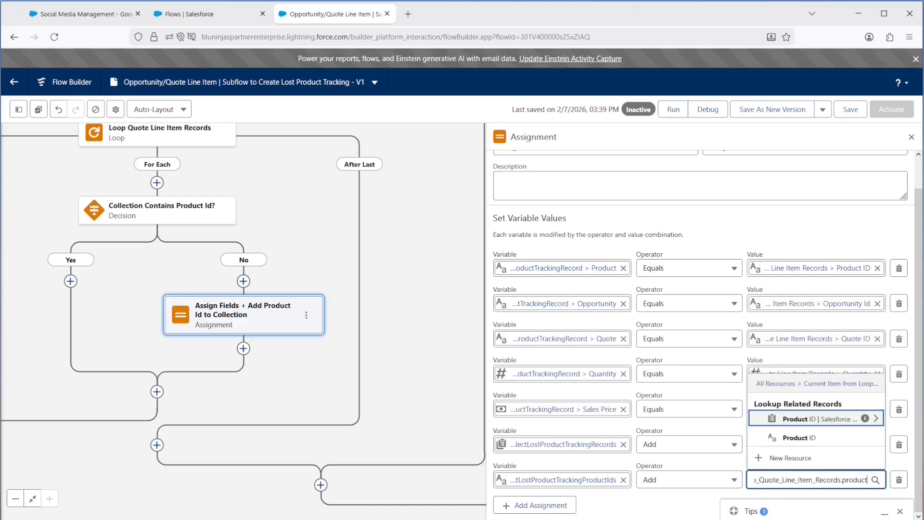
pyautogui.click(784, 437)
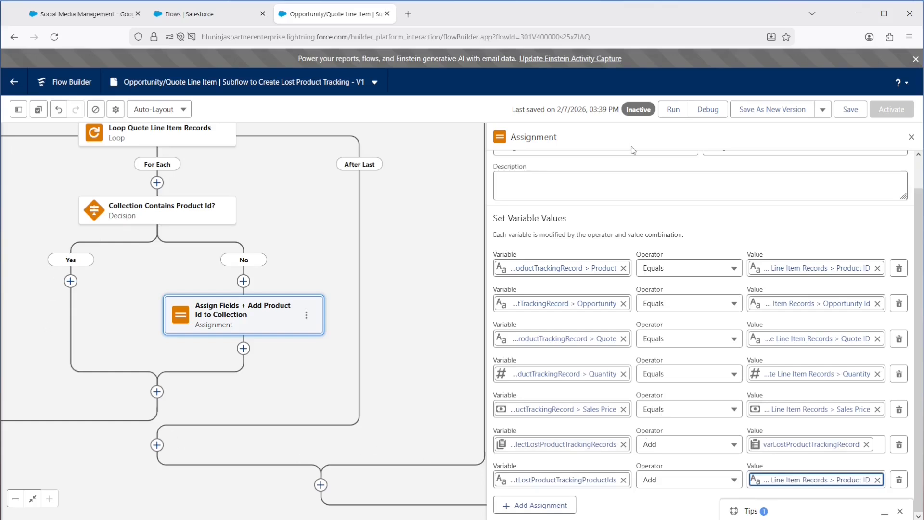
pyautogui.click(855, 113)
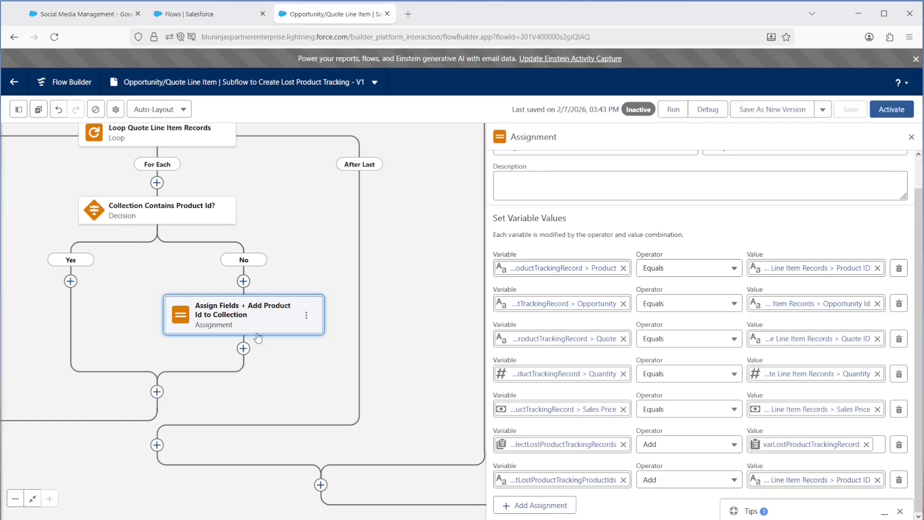
pyautogui.click(911, 138)
# Step: Add a Create Records element after the loop's After Last path, labelled Create Lost Product Tracking Records
pyautogui.click(15, 499)
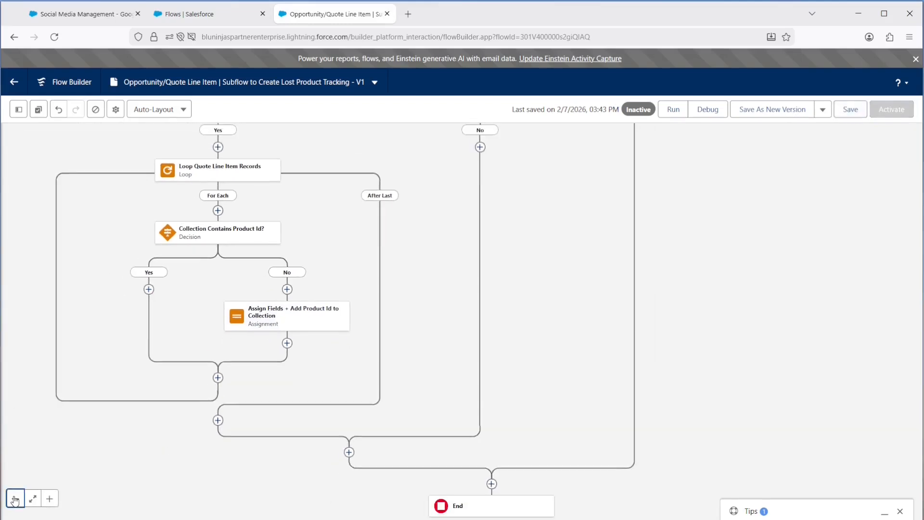
pyautogui.click(218, 421)
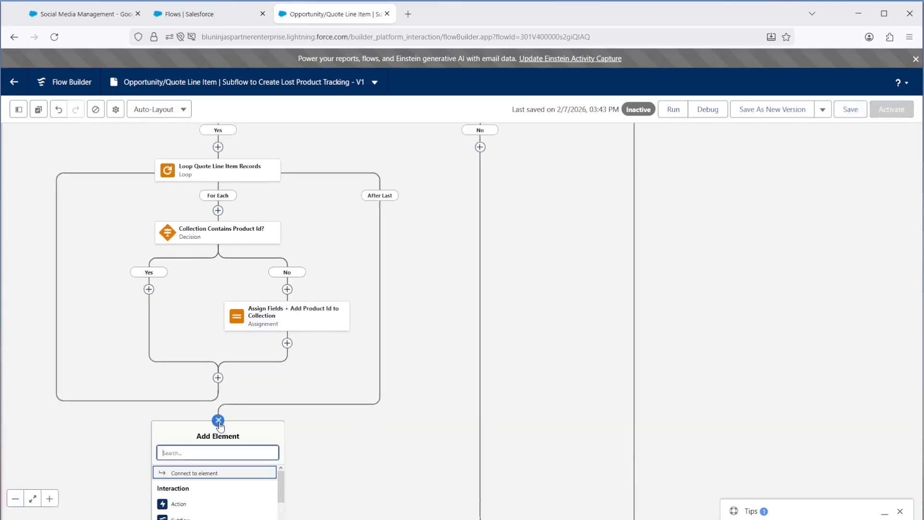
pyautogui.write('create')
pyautogui.click(210, 473)
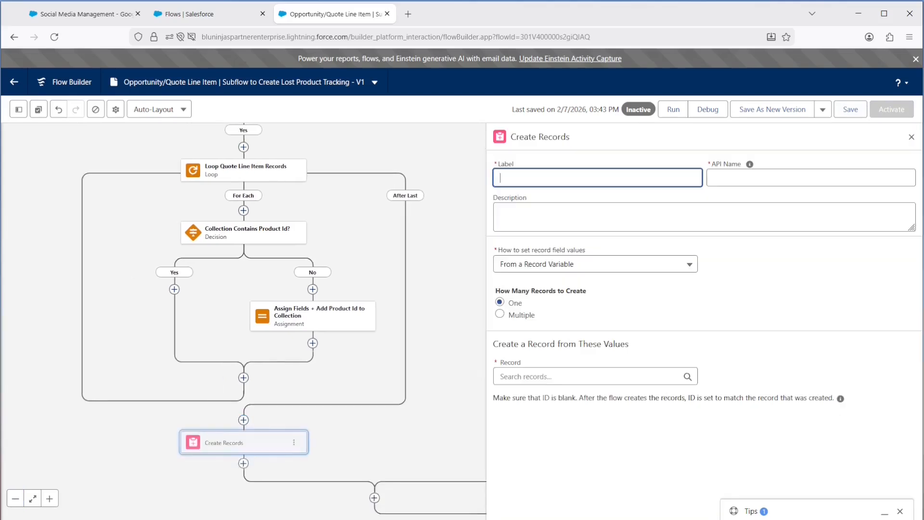
pyautogui.write('Create Lost Product Tracking Records')
pyautogui.press('Tab')
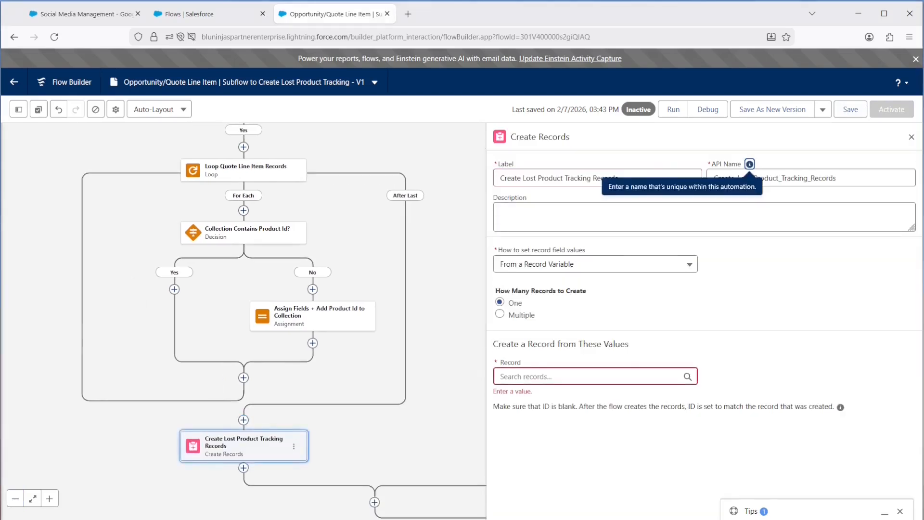
# Step: Set the element to create multiple records from the CollectLostProductTrackingRecords collection, and activate the flow
pyautogui.click(498, 314)
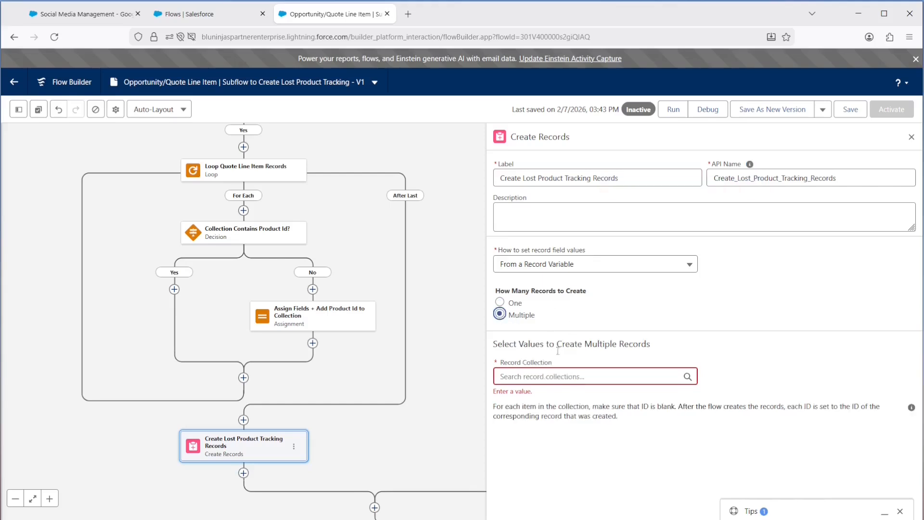
pyautogui.click(553, 375)
pyautogui.write('collec')
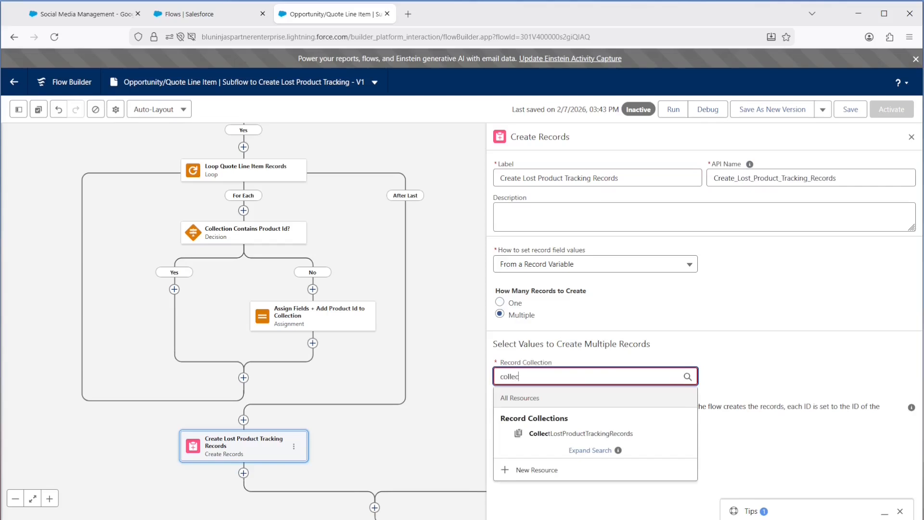
pyautogui.click(559, 434)
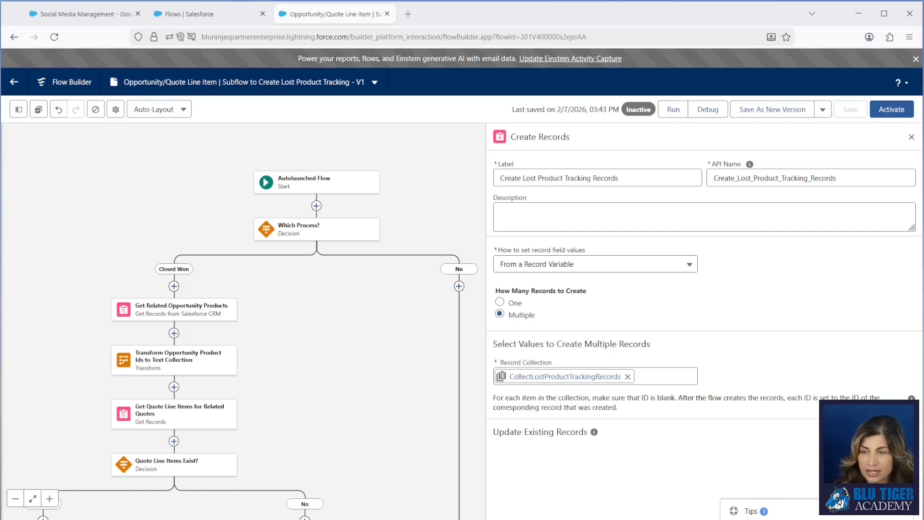
pyautogui.click(885, 114)
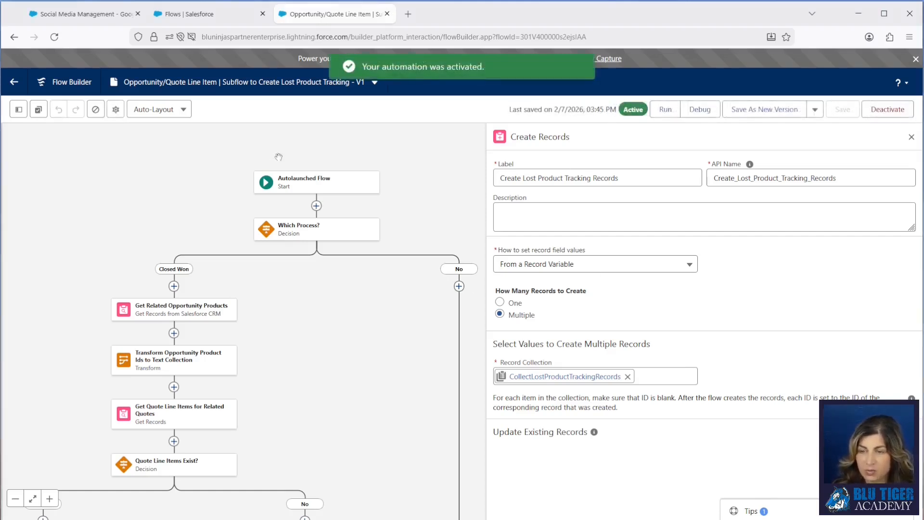
# Step: Open the active version 5 of the Opportunity | Closed Won Automations flow from the Setup flow list
pyautogui.click(186, 15)
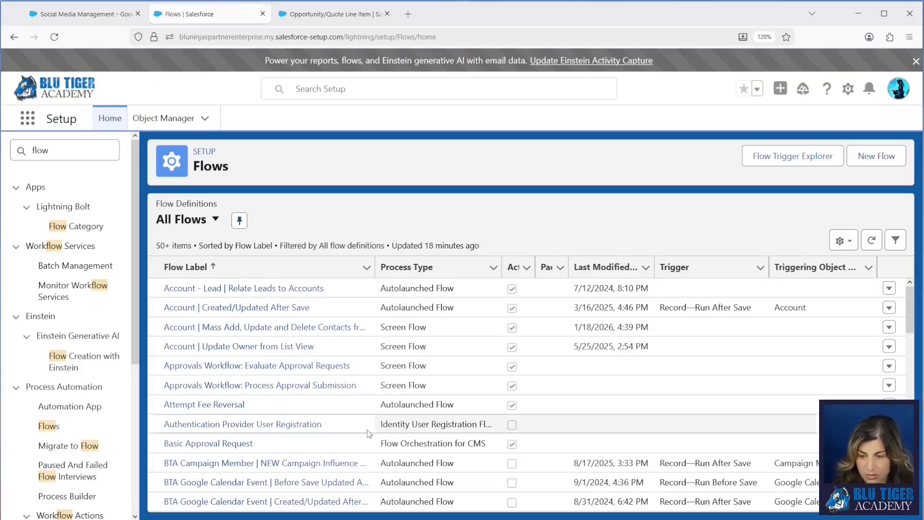
pyautogui.scroll(-10, 302, 360)
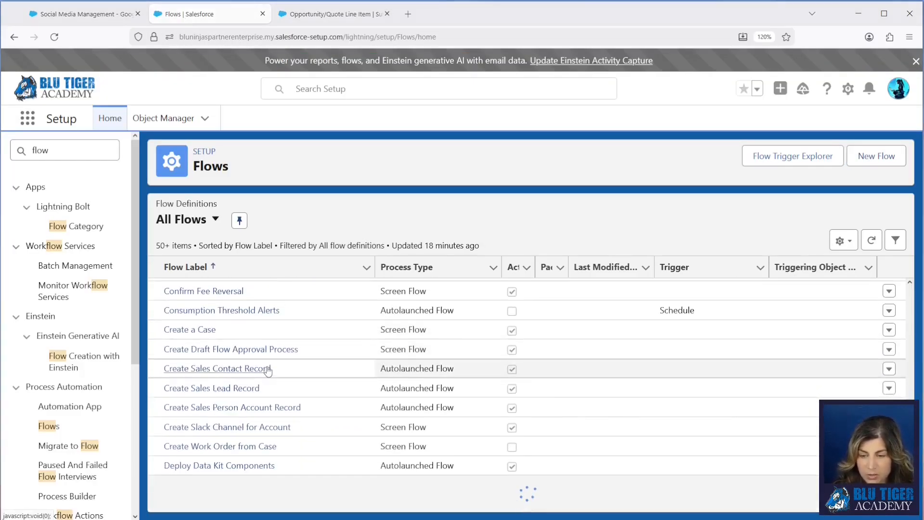
pyautogui.scroll(-5, 284, 364)
pyautogui.scroll(-10, 268, 370)
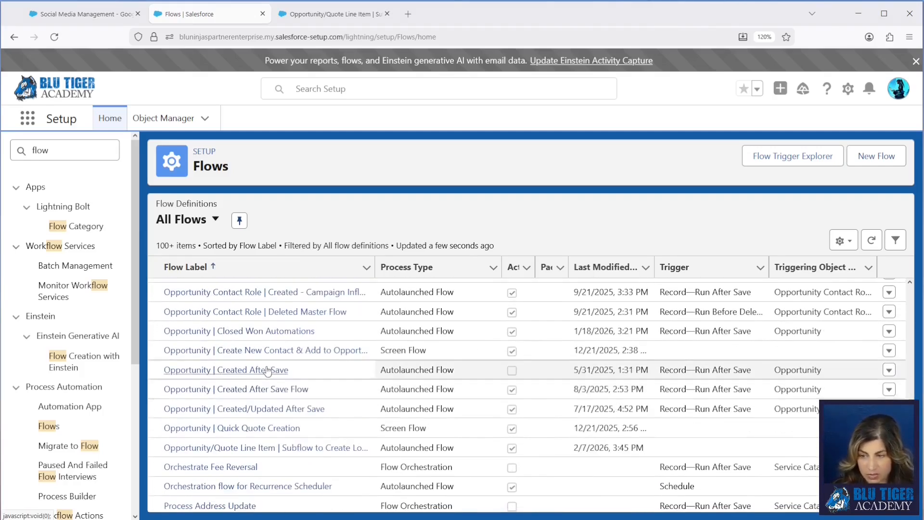
pyautogui.click(889, 333)
pyautogui.click(846, 352)
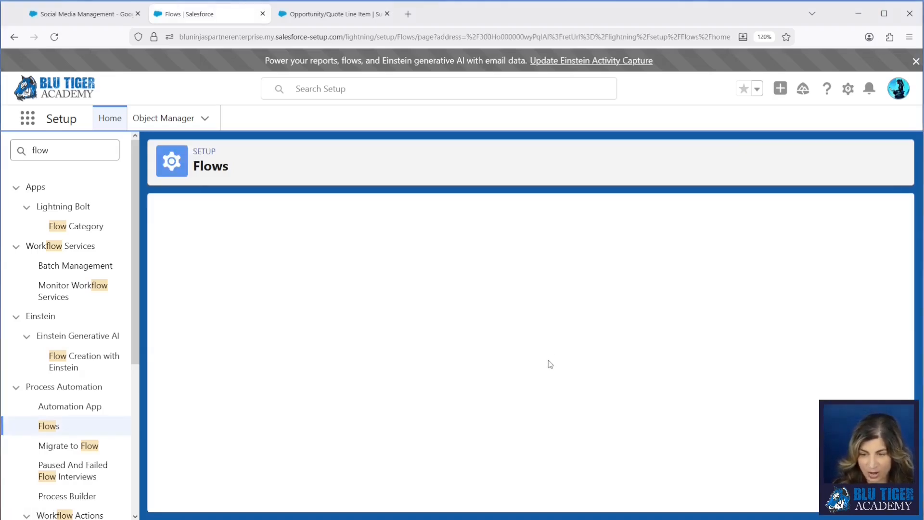
pyautogui.scroll(-3, 223, 322)
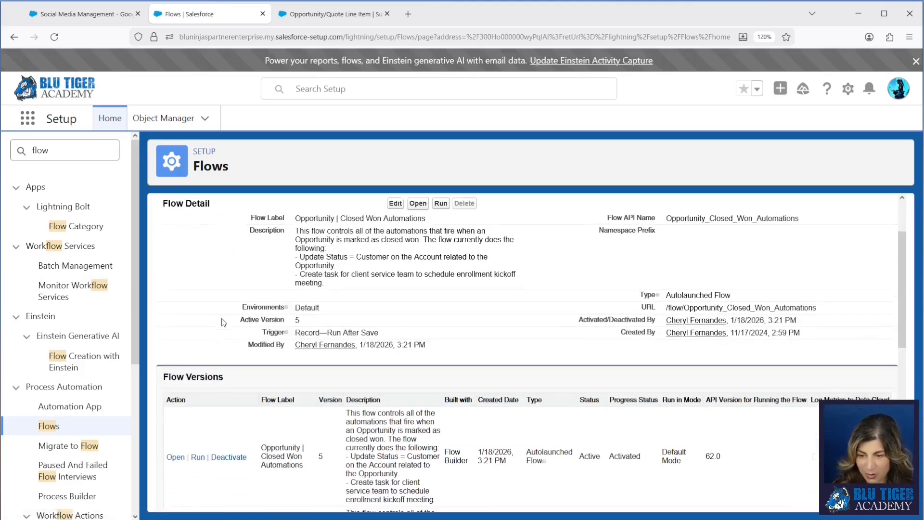
pyautogui.click(176, 384)
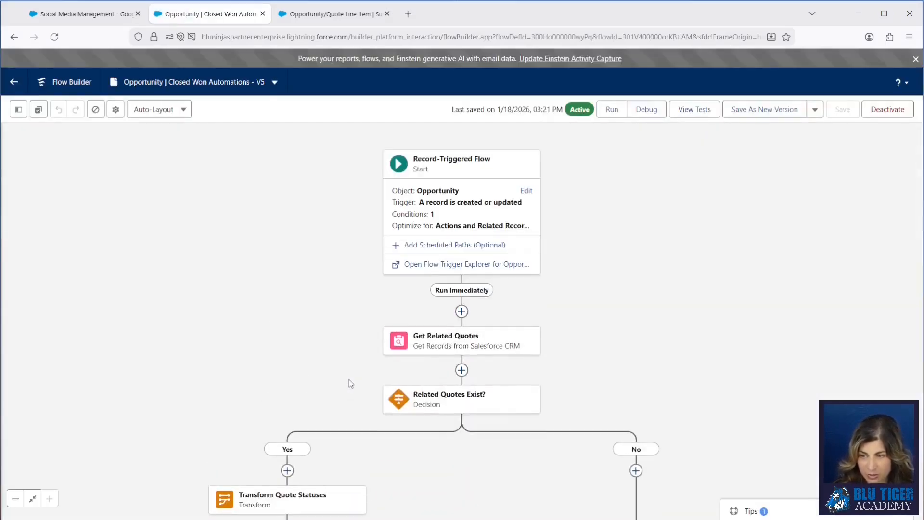
# Step: Examine the start element's trigger, entry conditions and option for when the flow runs on updated records
pyautogui.click(526, 191)
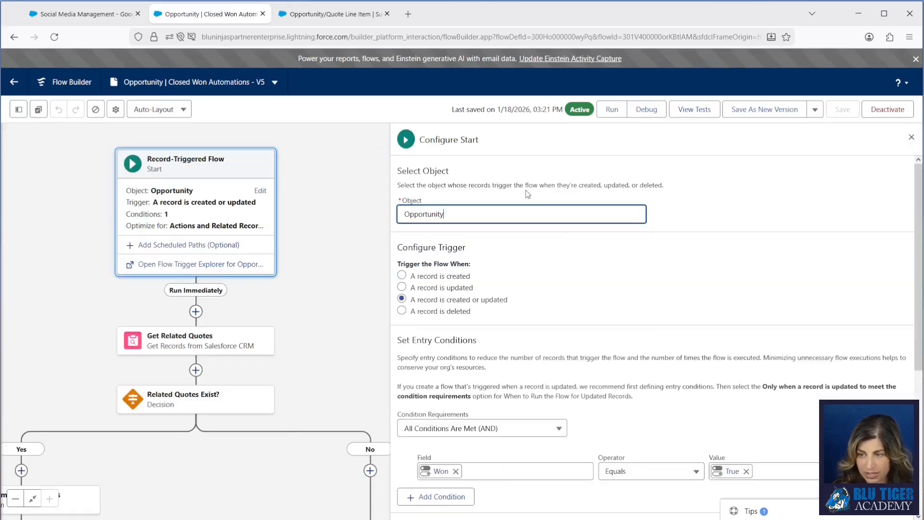
pyautogui.scroll(-3, 634, 327)
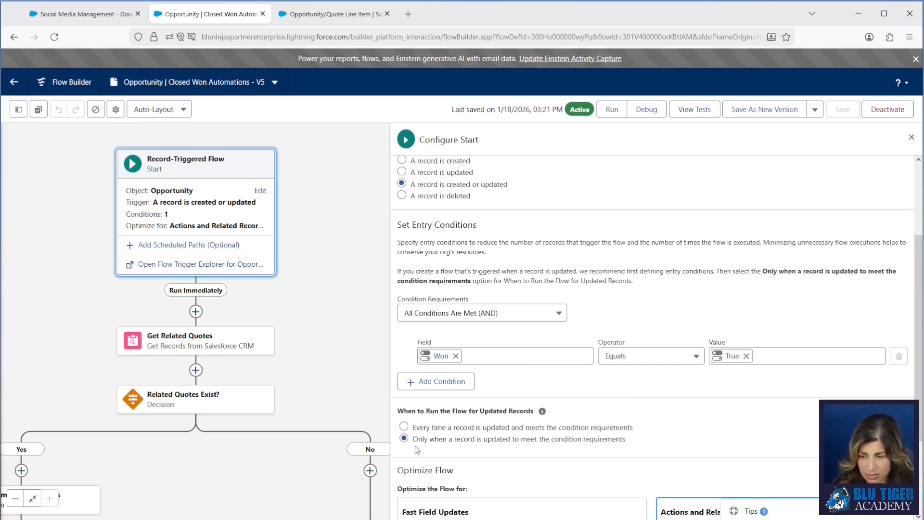
pyautogui.moveTo(628, 445); pyautogui.dragTo(410, 449)
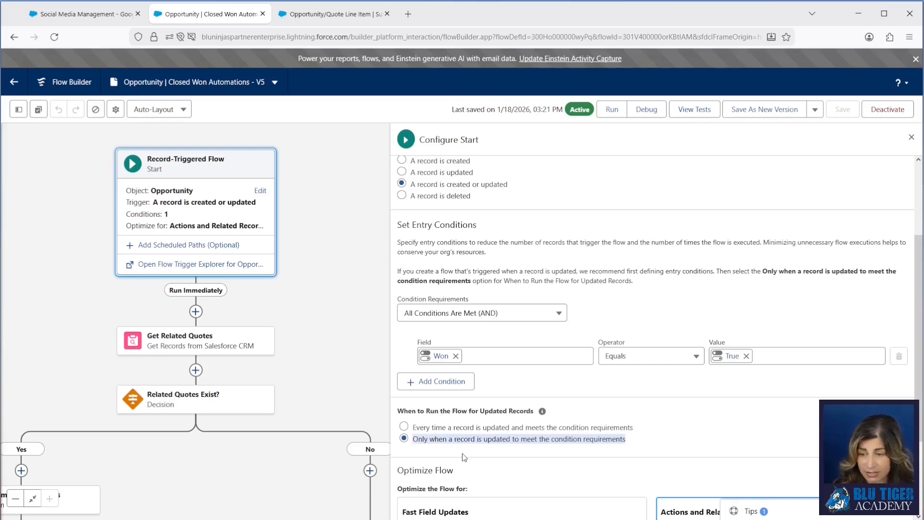
pyautogui.click(912, 138)
# Step: Add a Decision element directly after Update Account, labelled Opportunity Has Synced Quote?
pyautogui.scroll(-10, 498, 323)
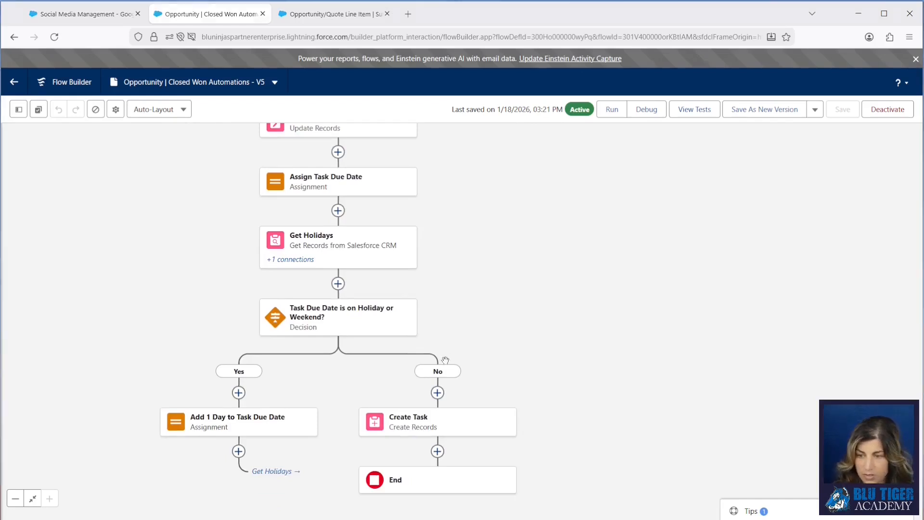
pyautogui.moveTo(479, 269); pyautogui.dragTo(470, 439)
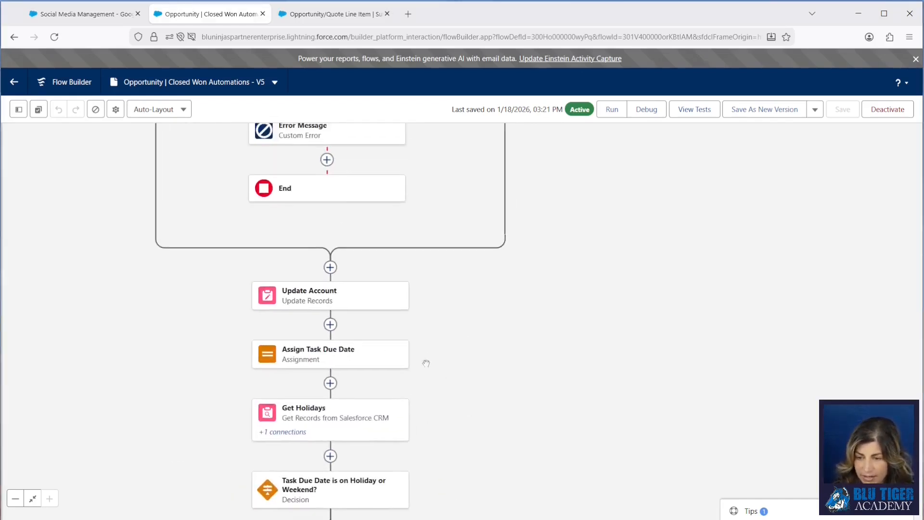
pyautogui.click(330, 325)
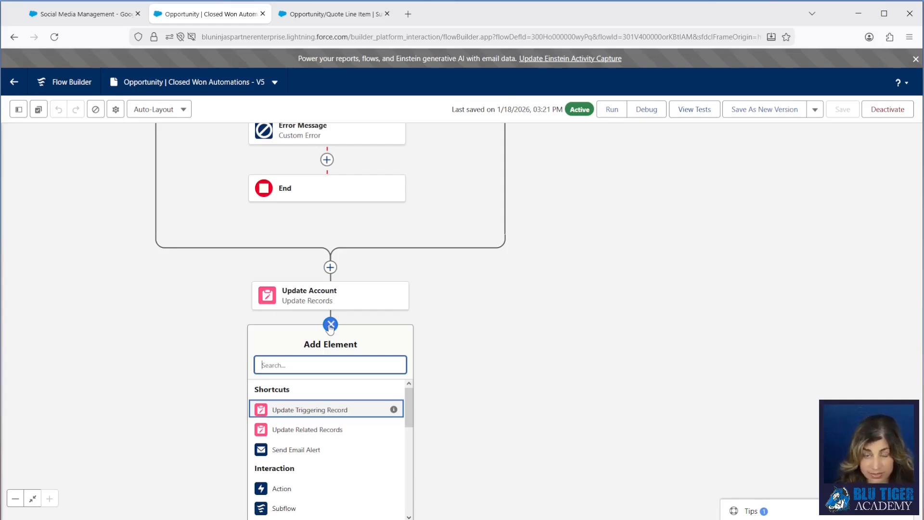
pyautogui.write('deciion')
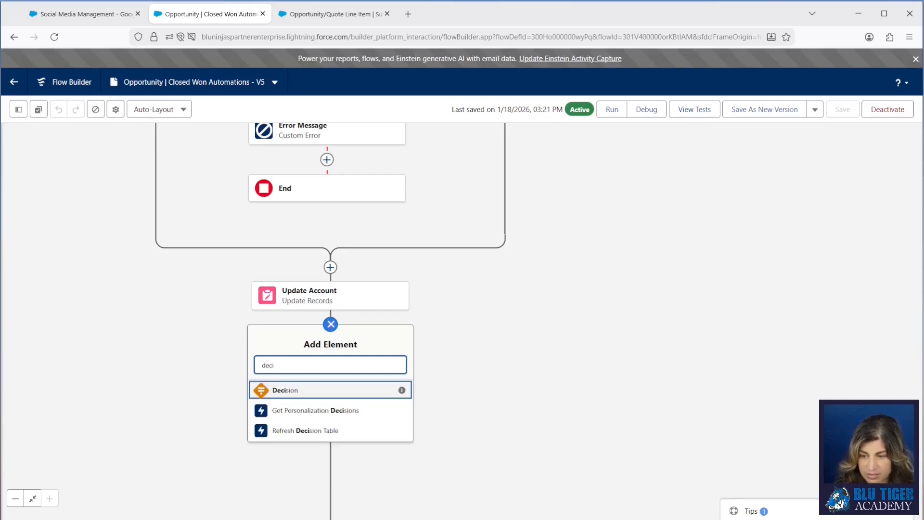
pyautogui.click(321, 395)
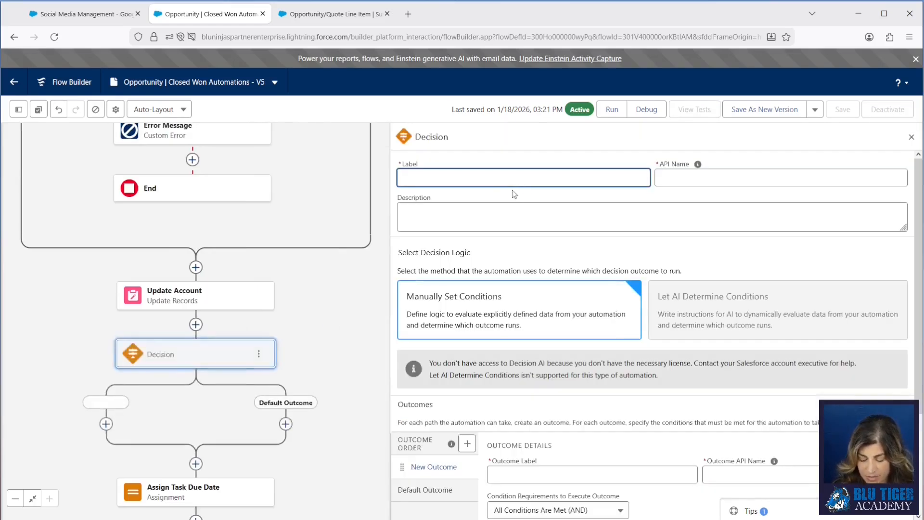
pyautogui.write('Opportuni')
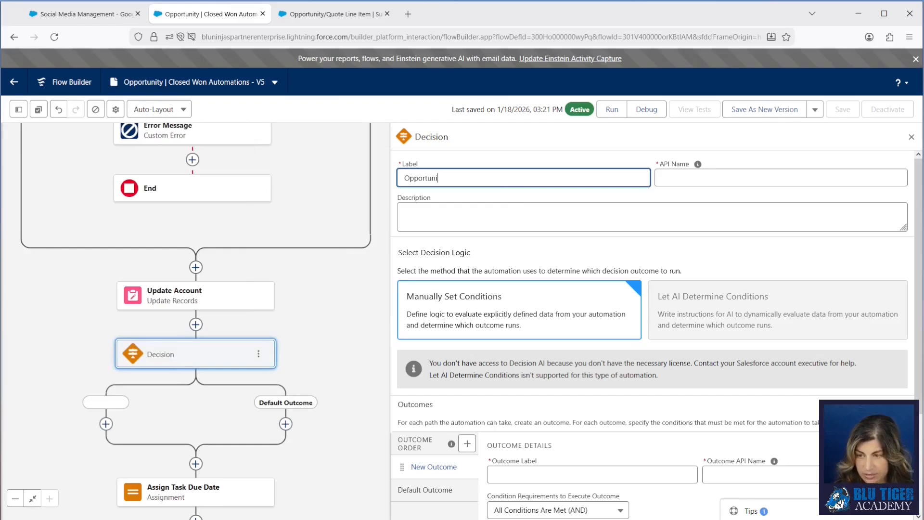
pyautogui.write('ty Has Synced Quote?')
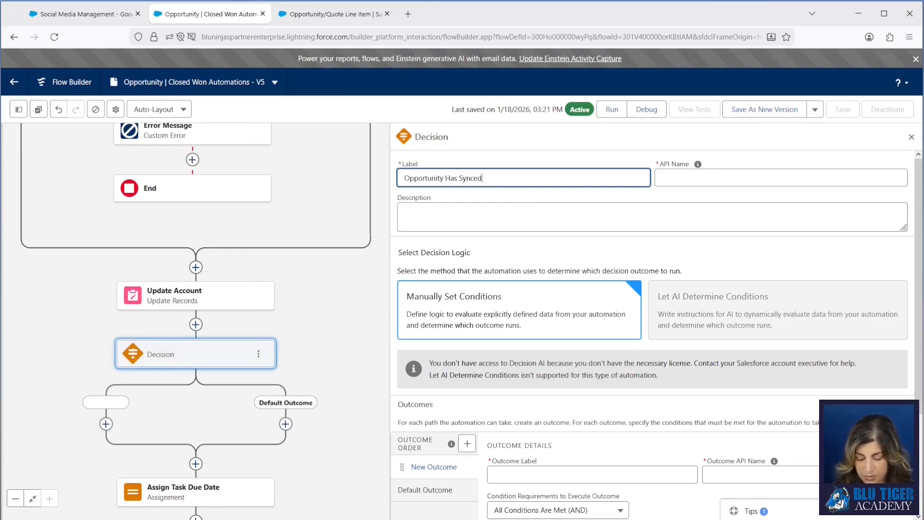
pyautogui.press('Tab')
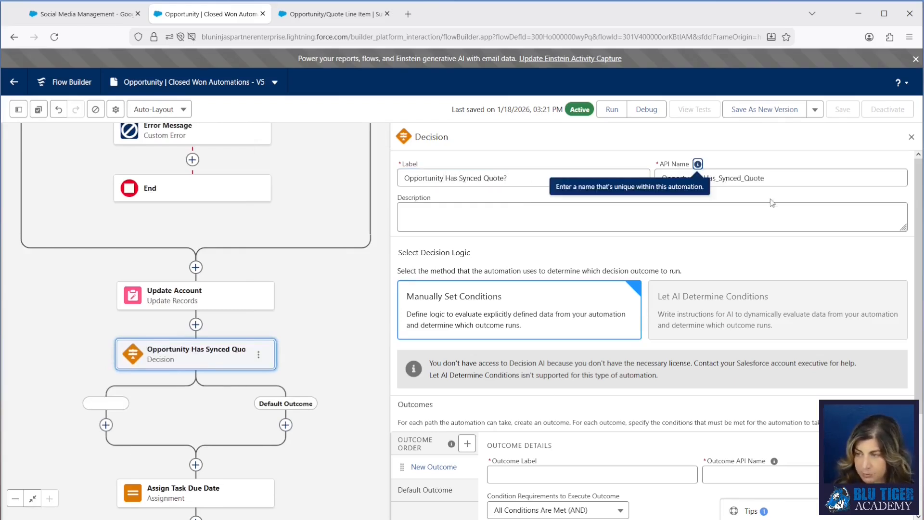
# Step: Label the decision's first outcome Yes and set its API name to Yes_Opportunity_Has_Synced_Quote
pyautogui.press('Tab')
pyautogui.hotkey('ctrl', 'c')
pyautogui.click(531, 487)
pyautogui.write('Yes')
pyautogui.press('Tab')
pyautogui.press('Tab')
pyautogui.press('Right')
pyautogui.write('_')
pyautogui.hotkey('ctrl', 'v')
# Step: Define the Yes outcome's condition as Triggering Opportunity > Quote ID (the synced quote) Is Null False
pyautogui.scroll(-3, 602, 399)
pyautogui.click(542, 423)
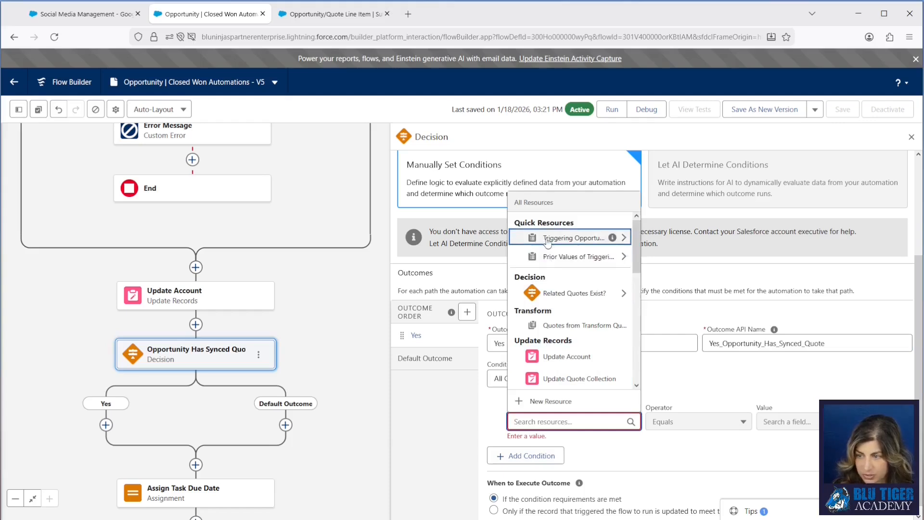
pyautogui.click(548, 238)
pyautogui.write('syn')
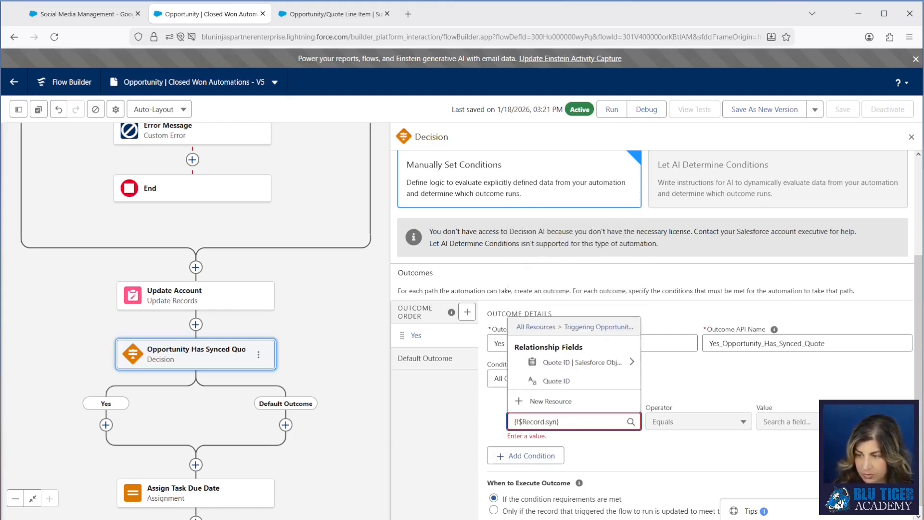
pyautogui.moveTo(632, 382)
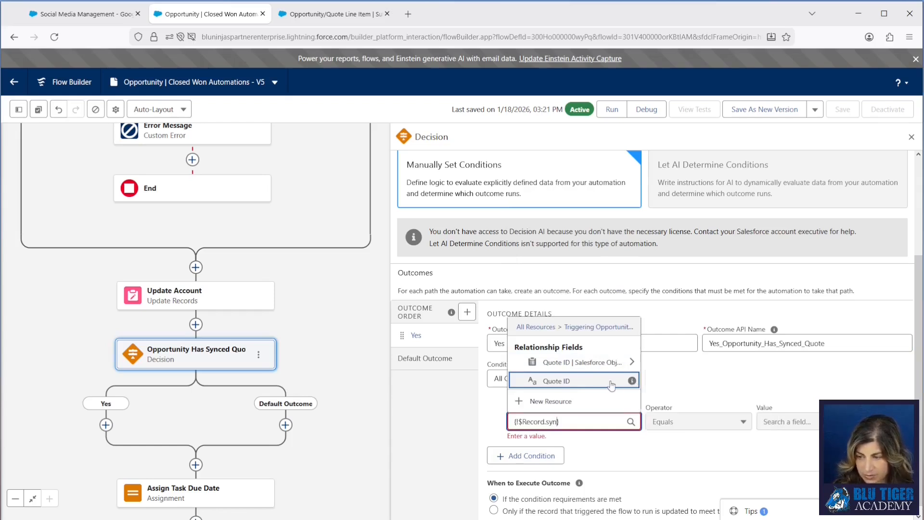
pyautogui.click(610, 382)
pyautogui.click(672, 425)
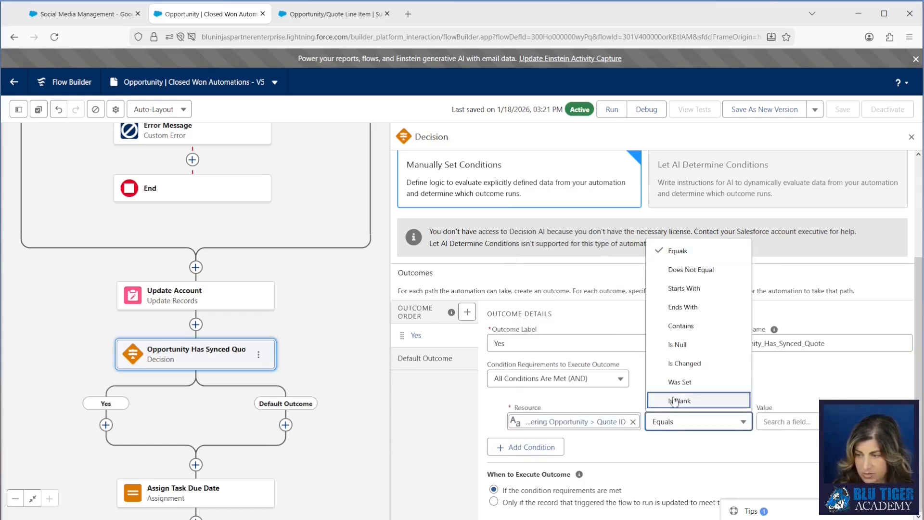
pyautogui.click(674, 345)
pyautogui.click(780, 422)
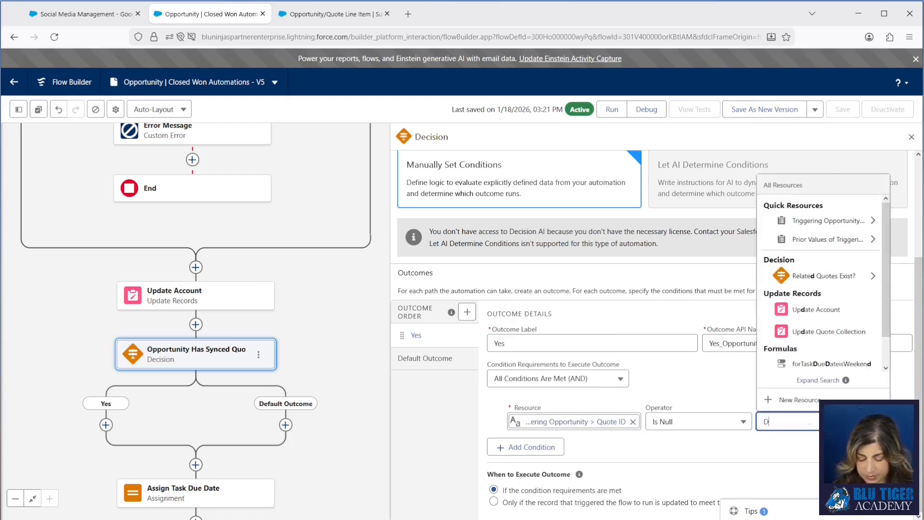
pyautogui.write('false')
pyautogui.click(814, 367)
# Step: Rename the decision's default outcome to No and return to the Yes outcome
pyautogui.click(457, 361)
pyautogui.tripleClick(530, 464)
pyautogui.write('No')
pyautogui.click(416, 456)
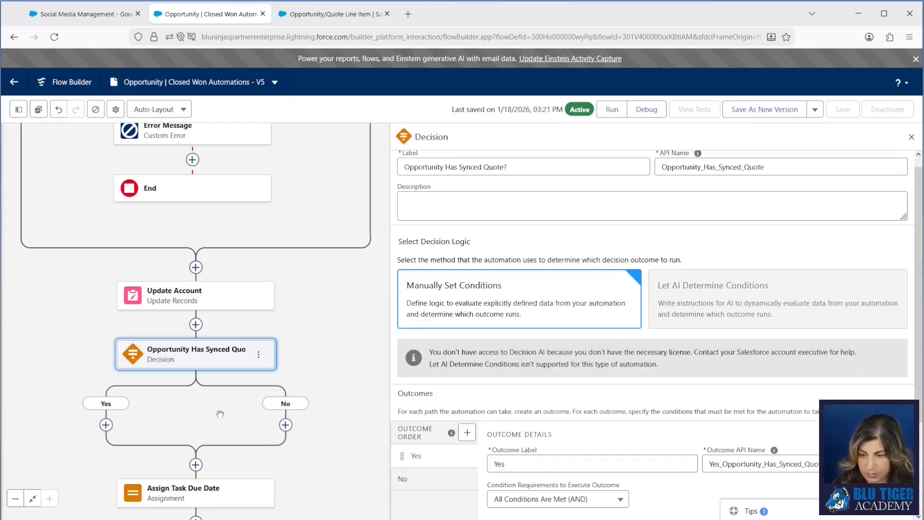
# Step: Add the Opportunity/Quote Line Item lost product tracking subflow on the Yes path, labelled Send to Subflow to Create Lost Product Tracking Records
pyautogui.scroll(-3, 94, 273)
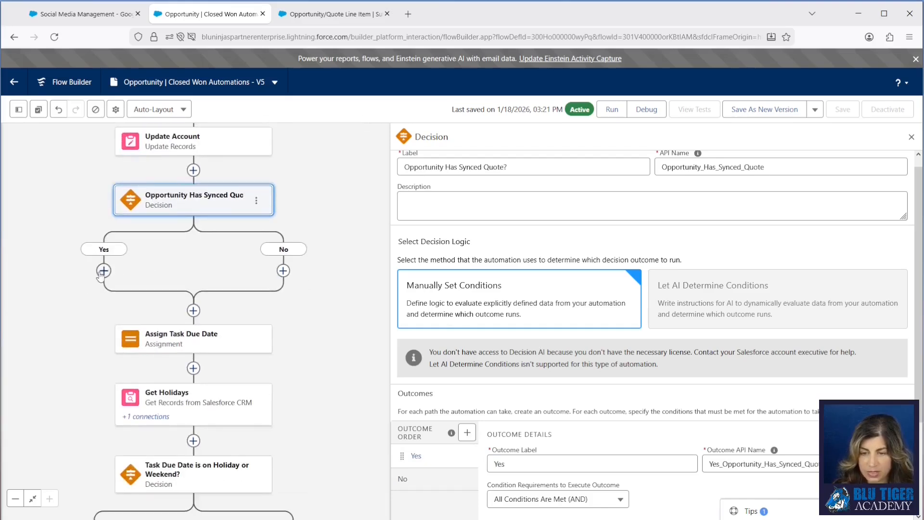
pyautogui.click(103, 272)
pyautogui.write('subflow')
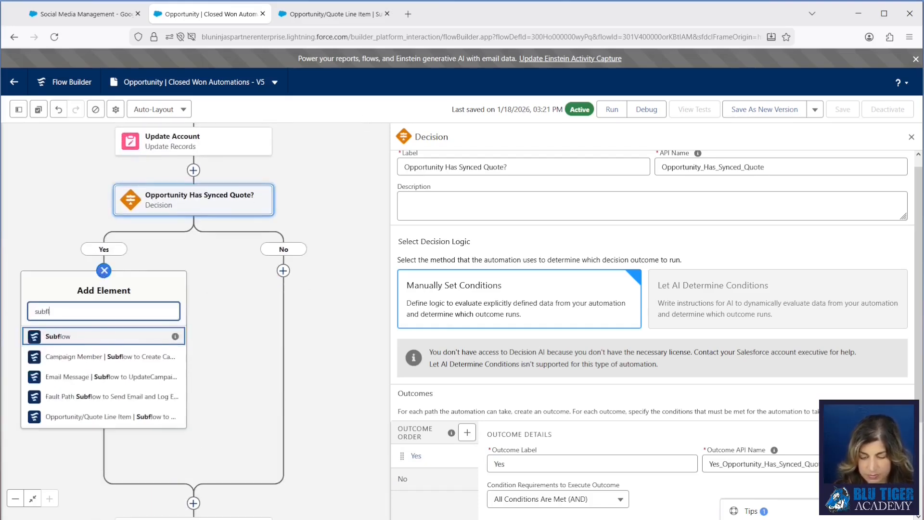
pyautogui.click(99, 337)
pyautogui.click(740, 189)
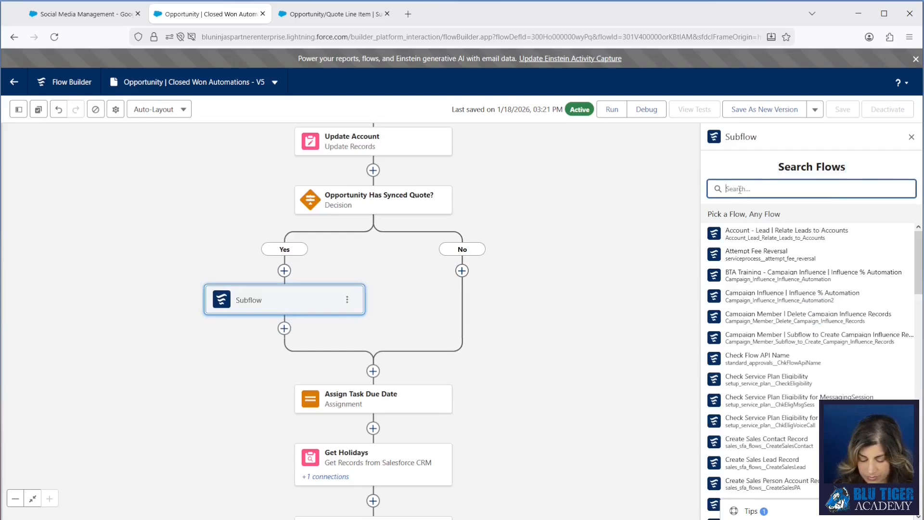
pyautogui.write('oppo')
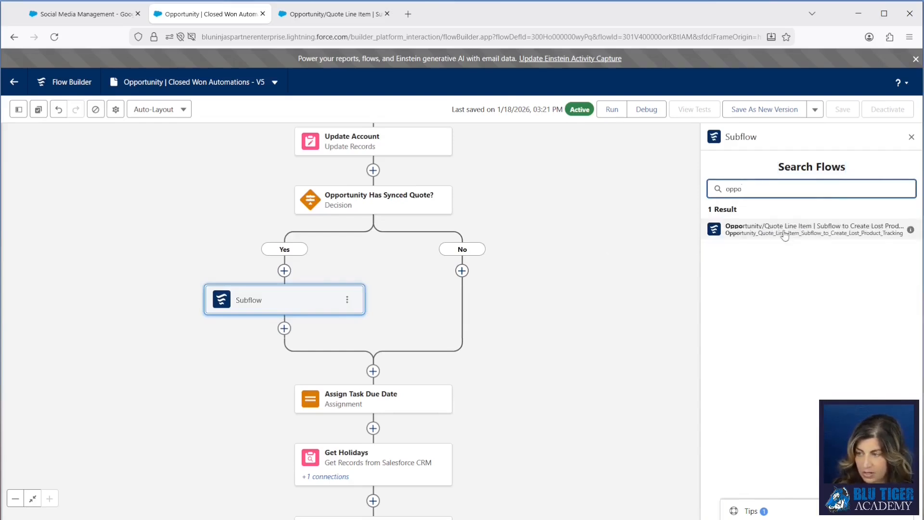
pyautogui.click(829, 232)
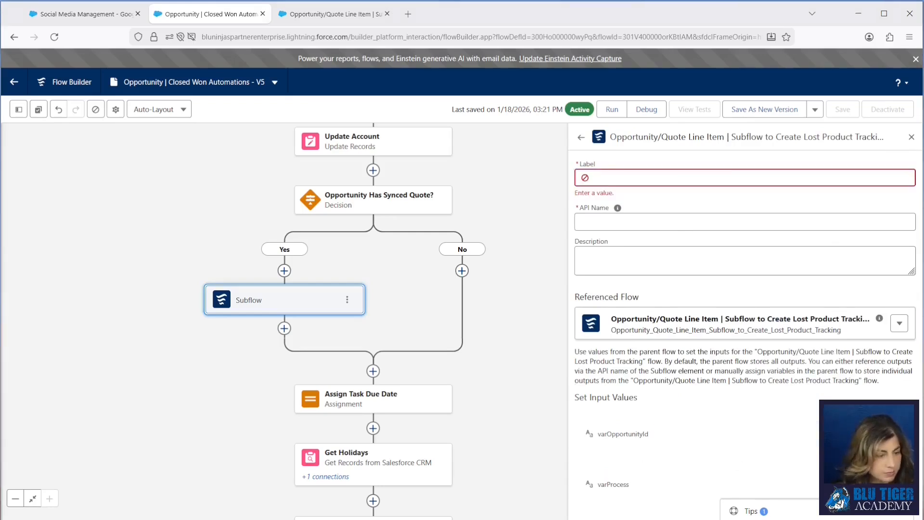
pyautogui.write('Send to Subflow to Create Lost Product Tracking Records')
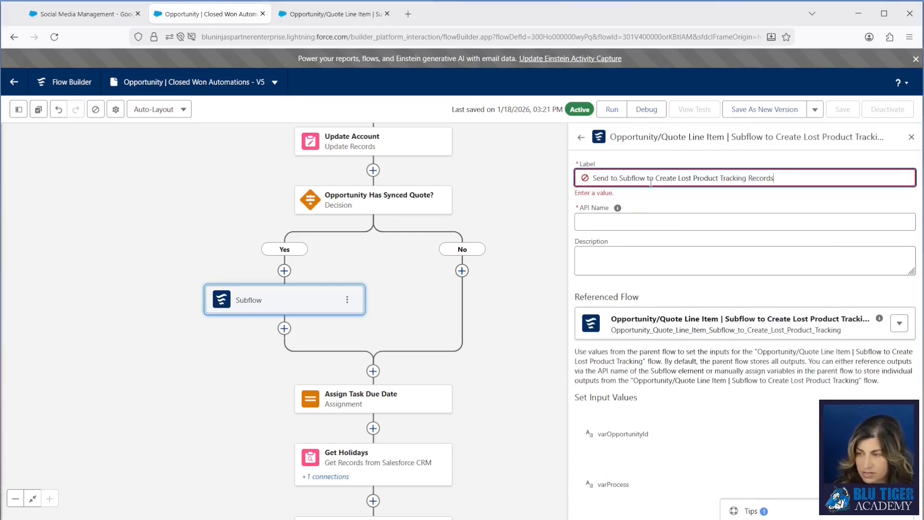
pyautogui.click(724, 214)
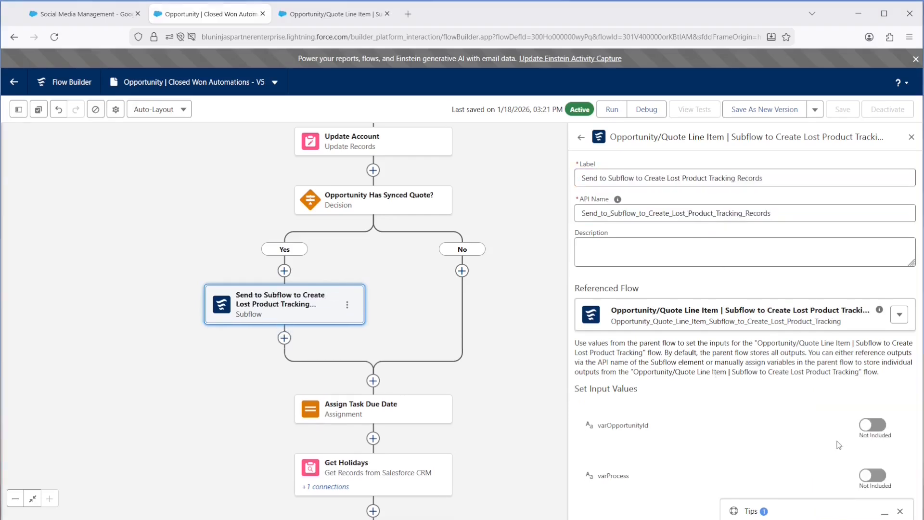
# Step: Include both subflow inputs, setting varOpportunityId to Triggering Opportunity > Opportunity ID and varProcess to Closed Won
pyautogui.click(879, 426)
pyautogui.click(867, 477)
pyautogui.click(624, 427)
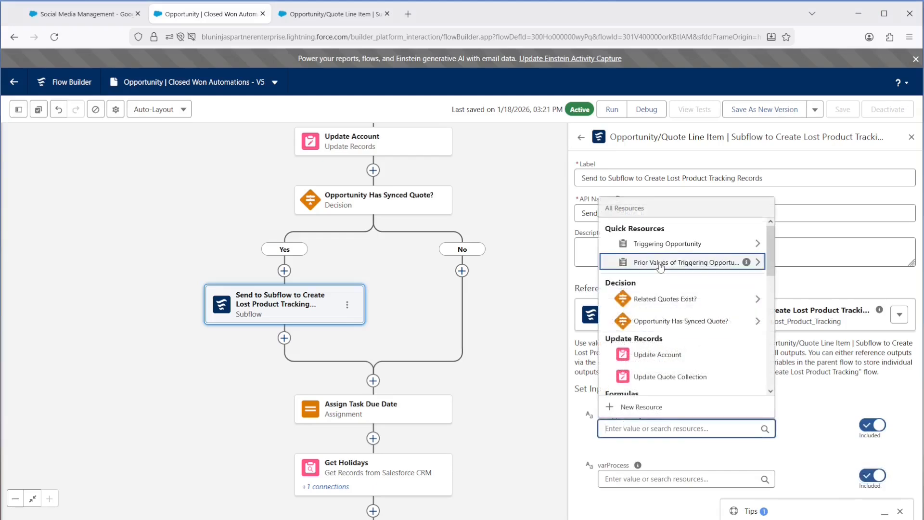
pyautogui.click(657, 246)
pyautogui.write('id')
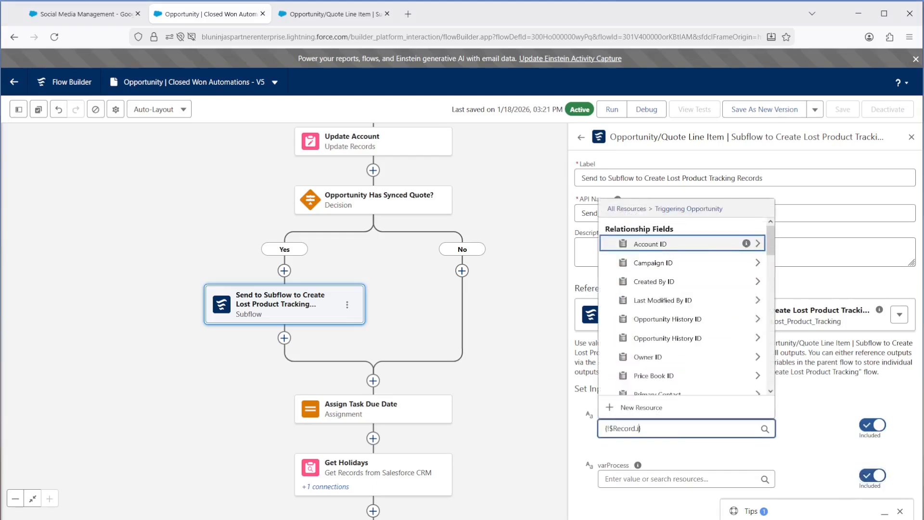
pyautogui.scroll(-1, 679, 303)
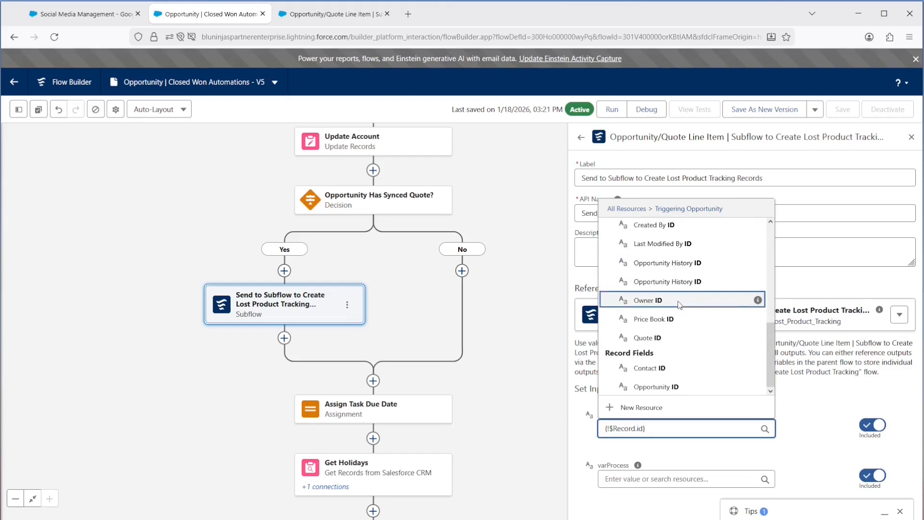
pyautogui.click(679, 388)
pyautogui.click(632, 480)
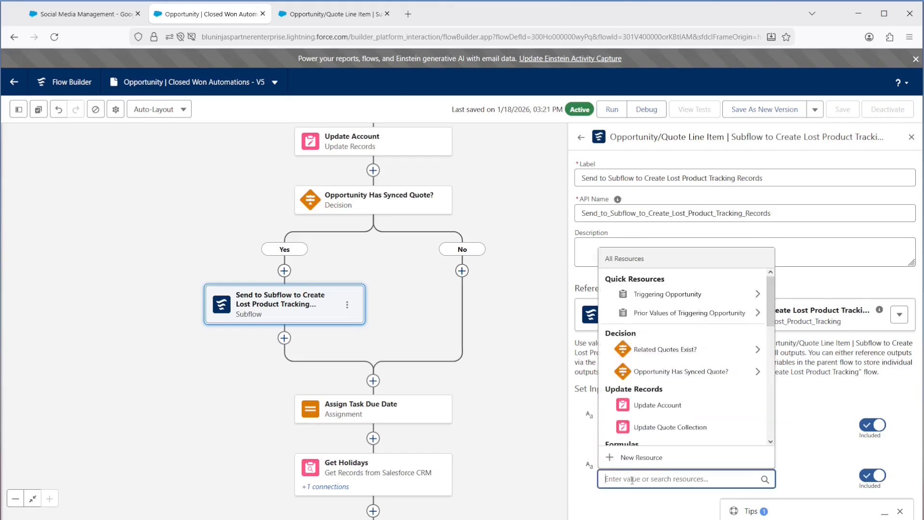
pyautogui.write('Closed Won')
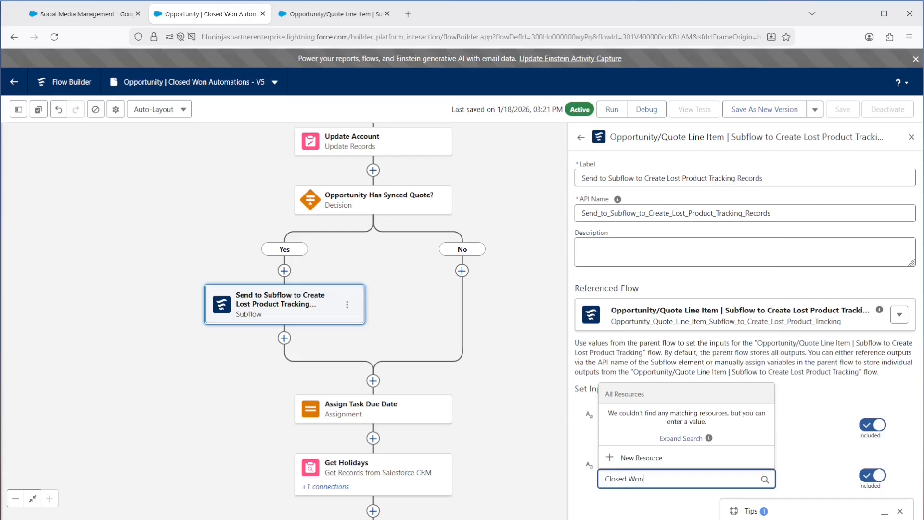
pyautogui.click(795, 380)
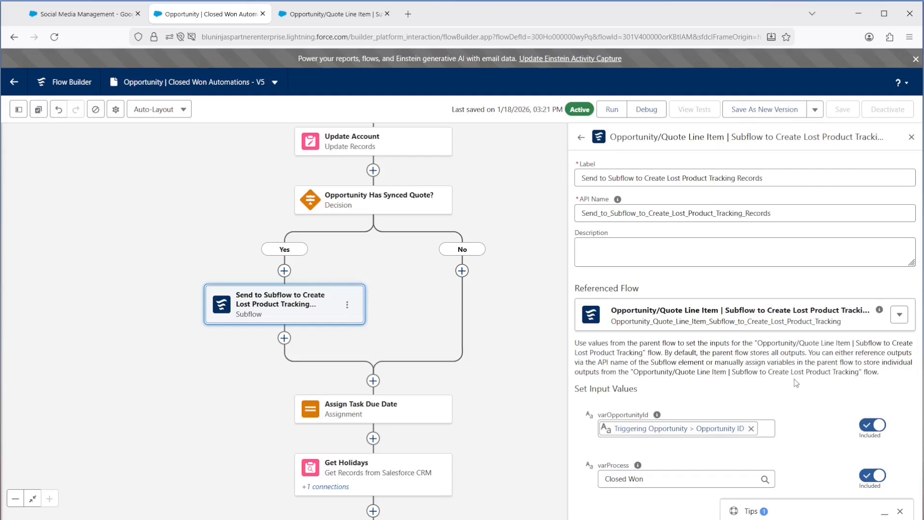
# Step: Save the Closed Won Automations flow as a new version and activate that version
pyautogui.click(749, 110)
pyautogui.click(664, 372)
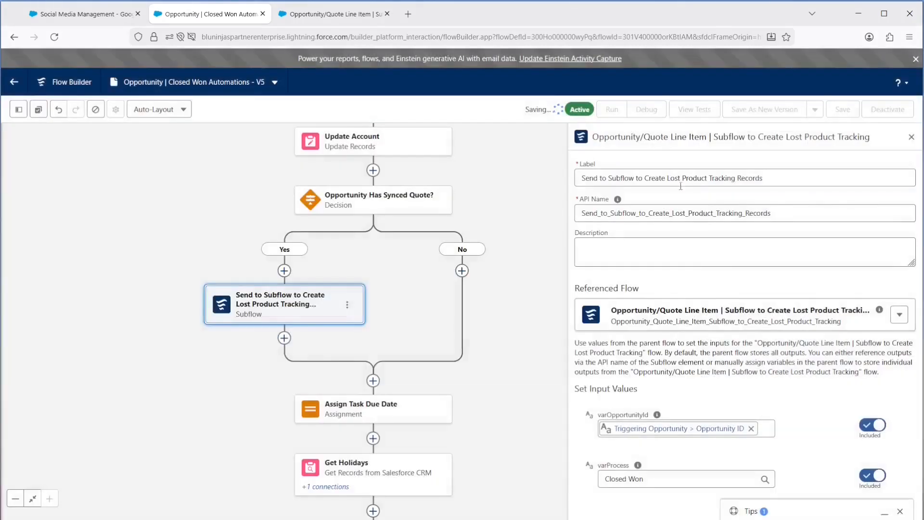
pyautogui.click(880, 114)
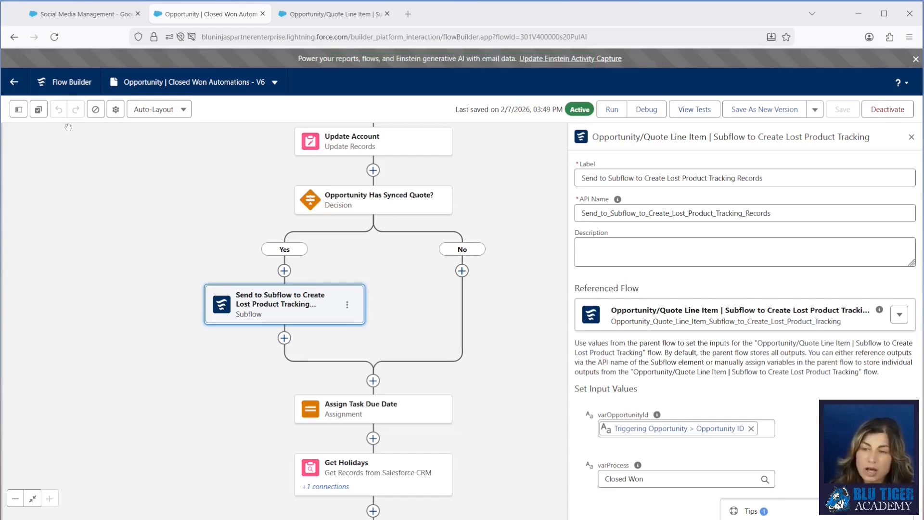
# Step: From the opportunity, open the Social Media Management - Google Ads, LinkedIn and Influencer Campaigns quote in a new tab and examine its line items
pyautogui.click(65, 15)
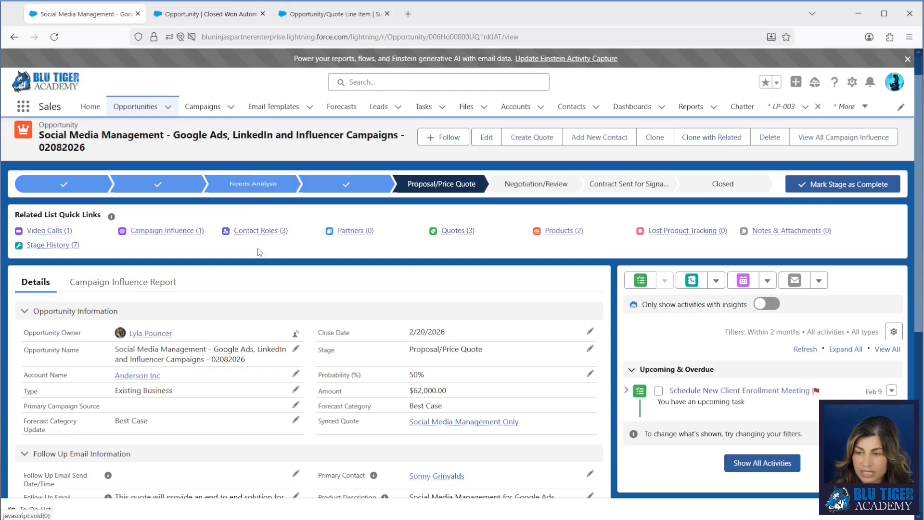
pyautogui.moveTo(450, 238)
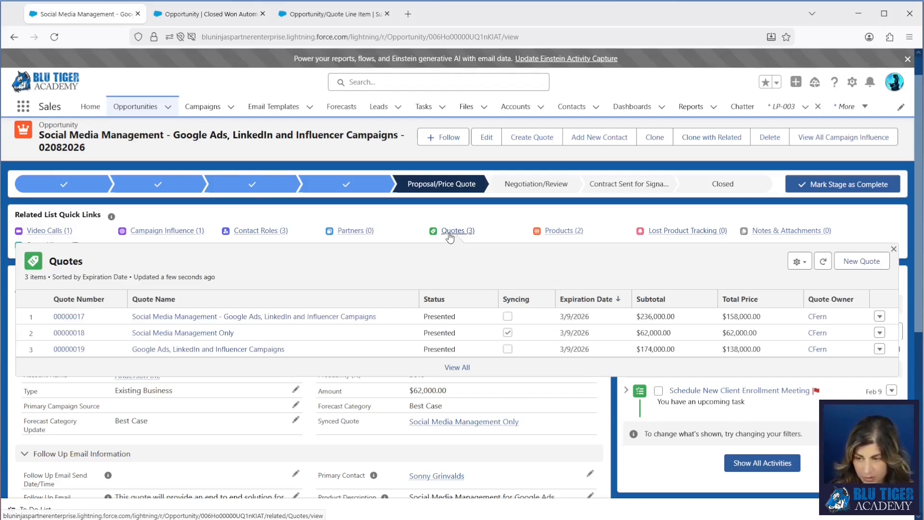
pyautogui.rightClick(69, 318)
pyautogui.click(92, 329)
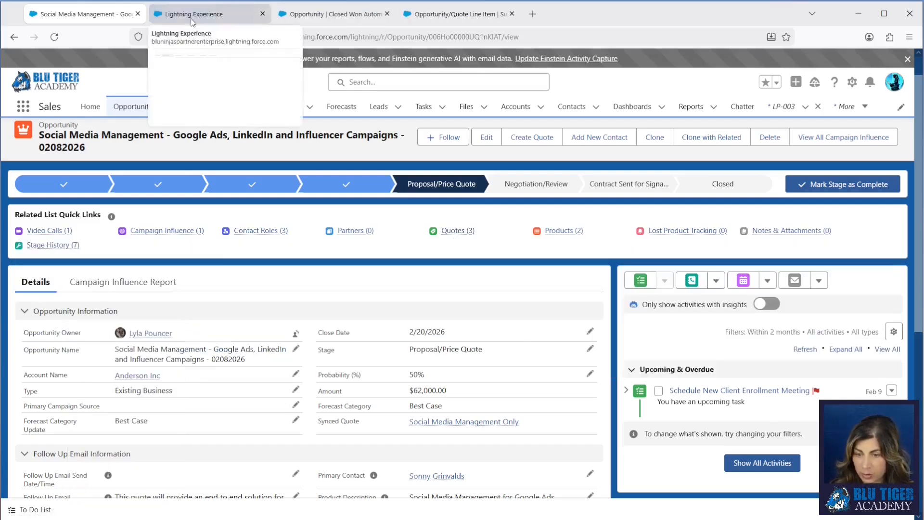
pyautogui.click(193, 18)
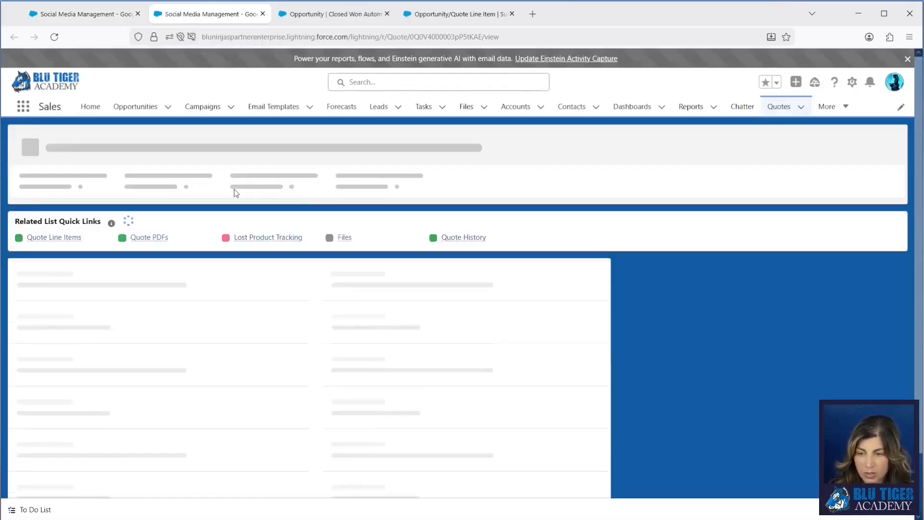
pyautogui.moveTo(67, 219)
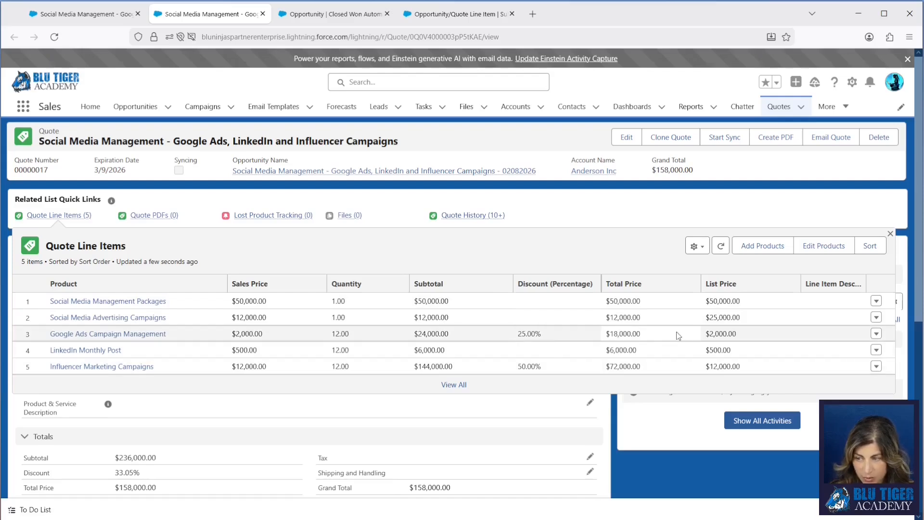
# Step: Open the opportunity's Social Media Management Only quote in a new tab and examine its line items
pyautogui.click(89, 14)
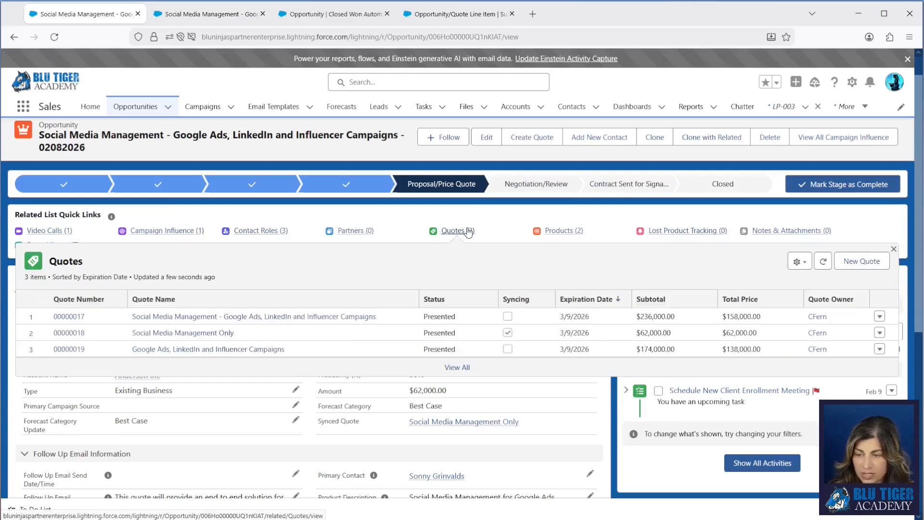
pyautogui.rightClick(69, 333)
pyautogui.click(120, 346)
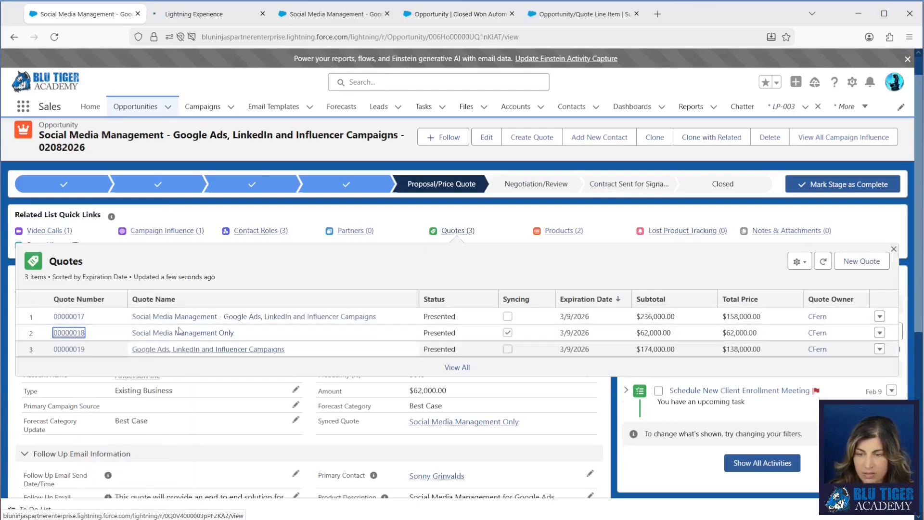
pyautogui.click(182, 15)
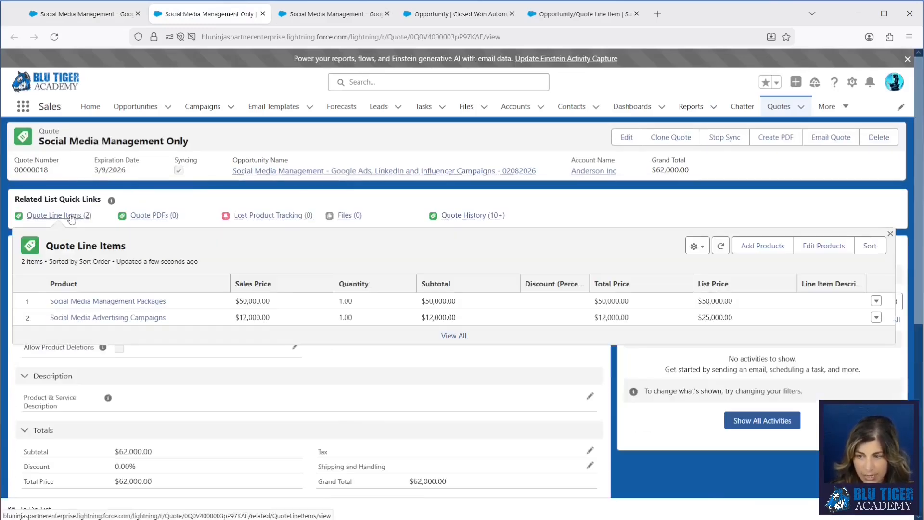
# Step: Open the Google Ads, LinkedIn and Influencer Campaigns quote in a new tab, examine its line items, and review the opportunity's quote list
pyautogui.click(82, 14)
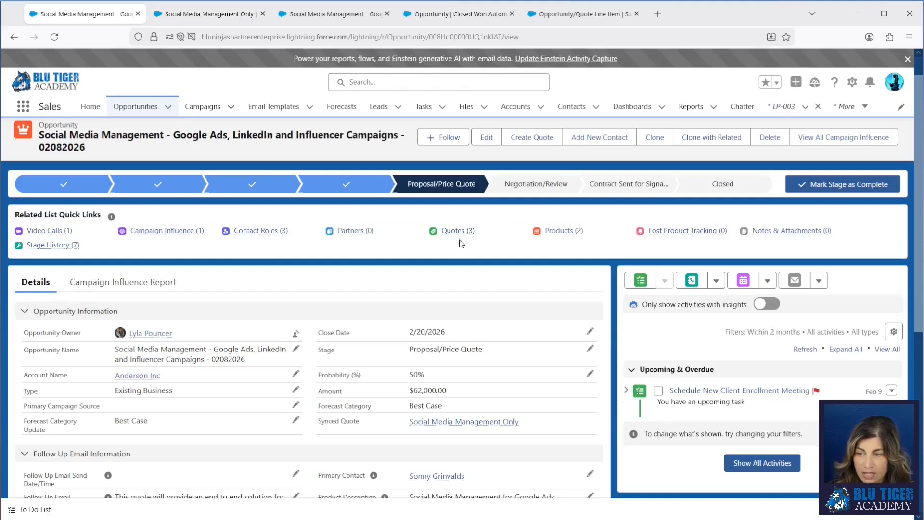
pyautogui.moveTo(461, 239)
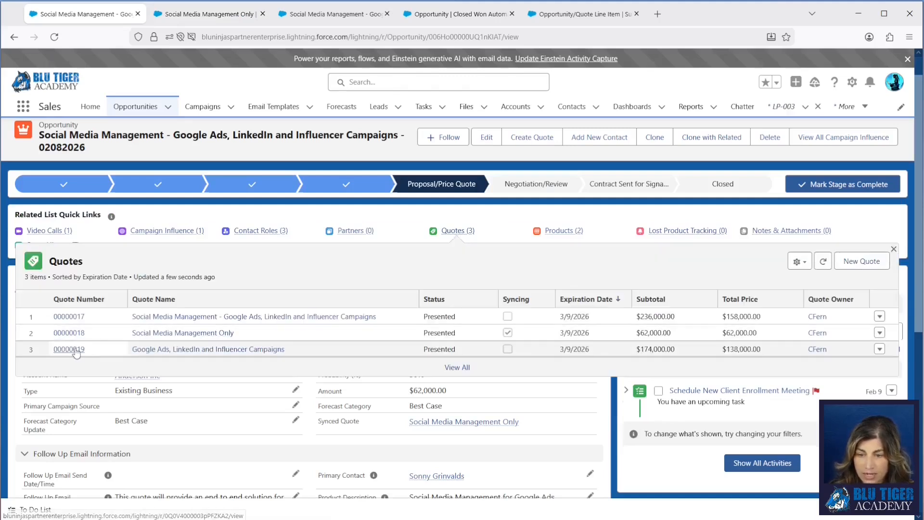
pyautogui.rightClick(76, 350)
pyautogui.click(115, 359)
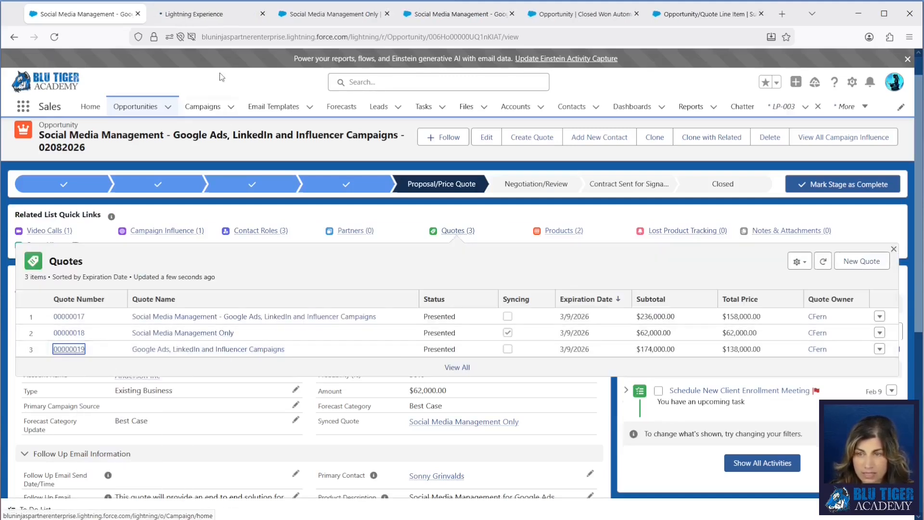
pyautogui.click(208, 17)
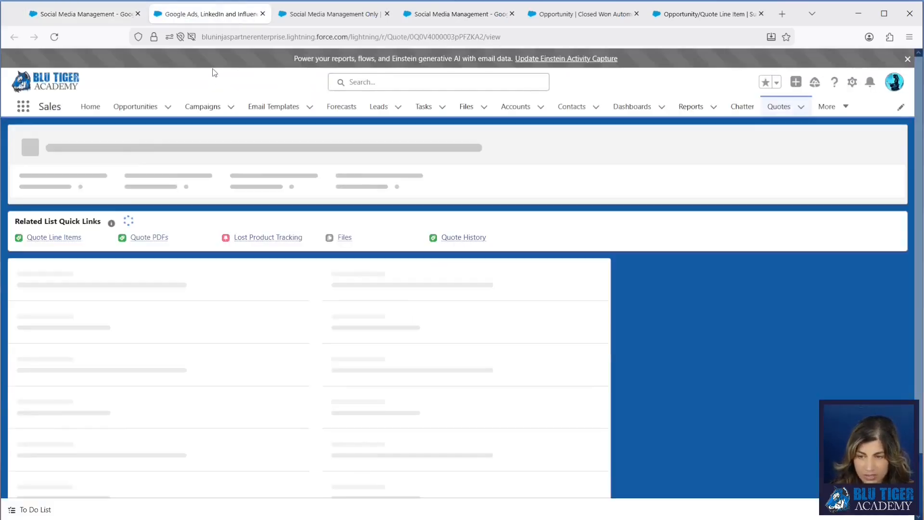
pyautogui.moveTo(78, 218)
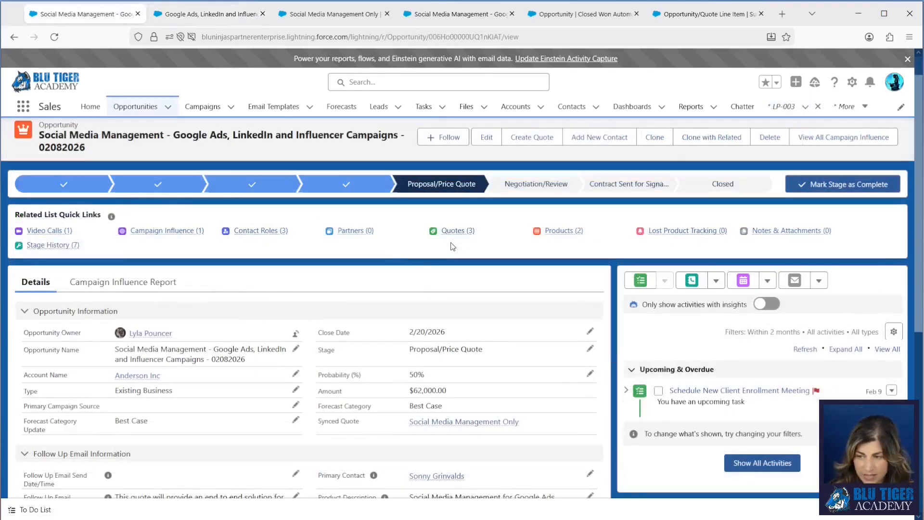
pyautogui.moveTo(454, 233)
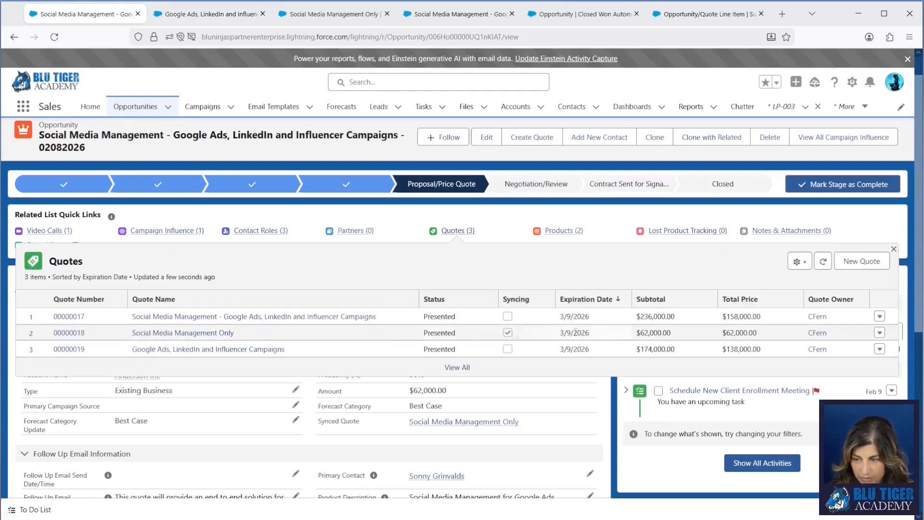
# Step: Review the opportunity's quote list and compare the line items of the Google Ads, LinkedIn and Influencer Campaigns quote with the other open quotes
pyautogui.moveTo(777, 331); pyautogui.dragTo(634, 337)
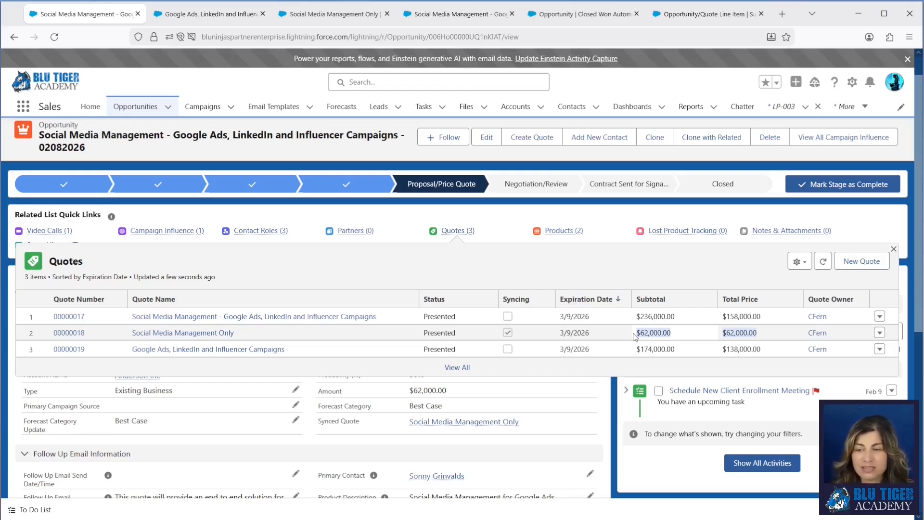
pyautogui.click(209, 14)
pyautogui.moveTo(77, 218)
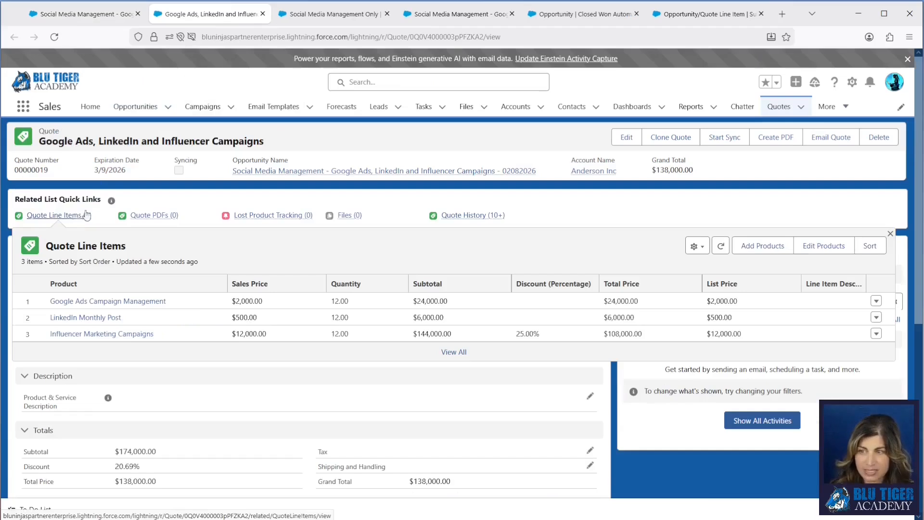
pyautogui.hotkey('ctrl', 'Tab')
pyautogui.hotkey('ctrl', 'Tab')
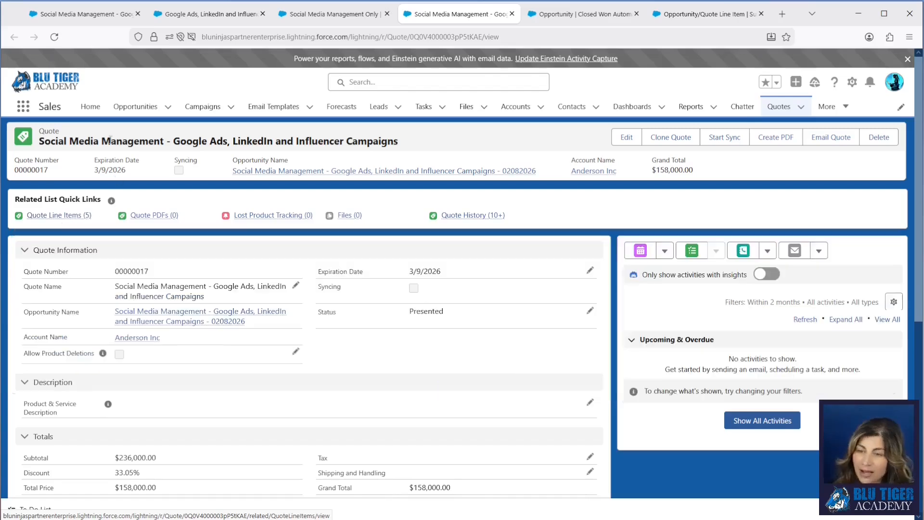
# Step: Change the opportunity's stage to Closed Won, save it, and review the opportunity's Lost Product Tracking records
pyautogui.click(97, 20)
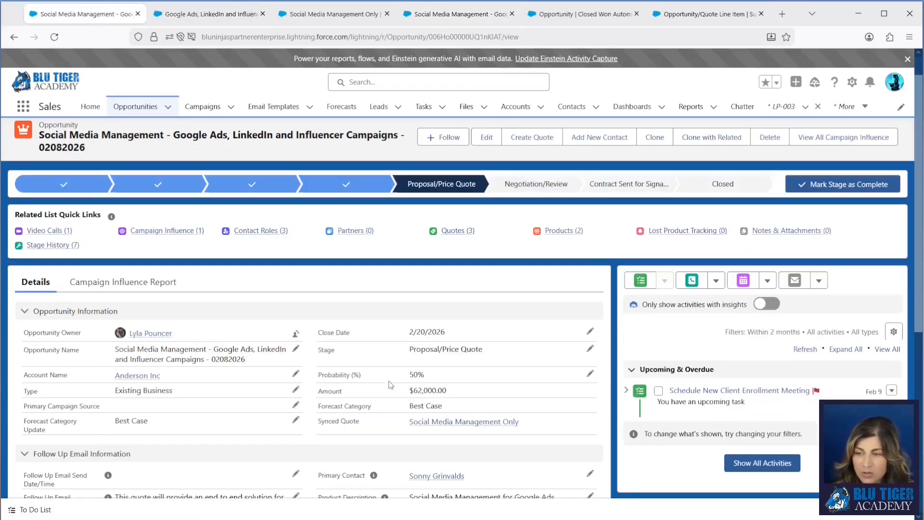
pyautogui.click(590, 349)
pyautogui.click(523, 351)
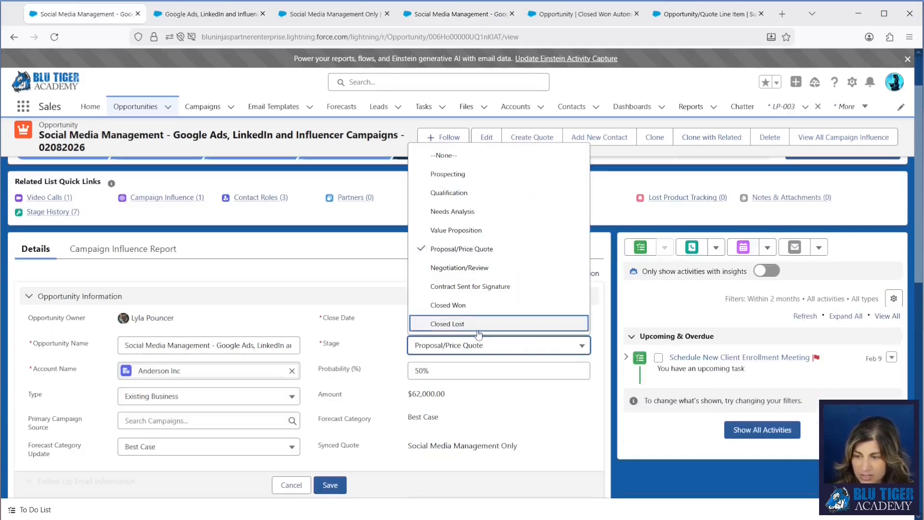
pyautogui.click(465, 306)
pyautogui.click(330, 485)
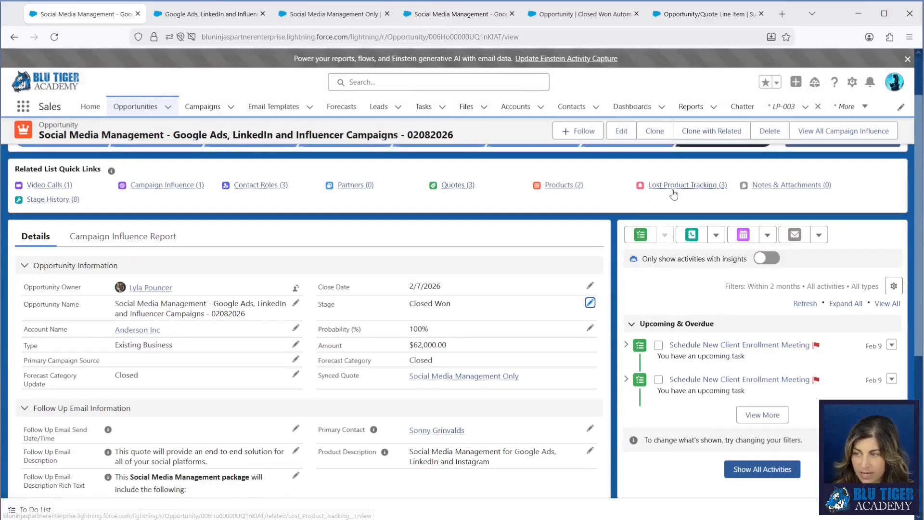
pyautogui.moveTo(672, 189)
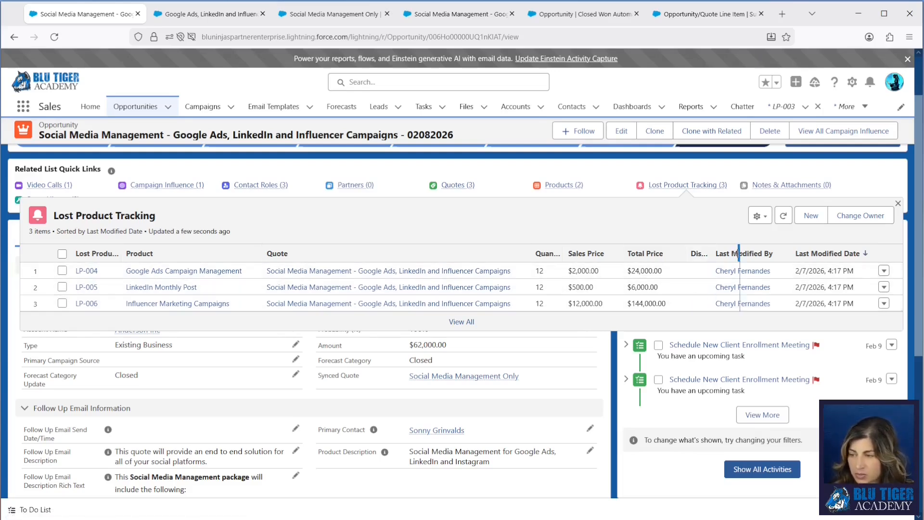
pyautogui.moveTo(736, 254); pyautogui.dragTo(738, 253)
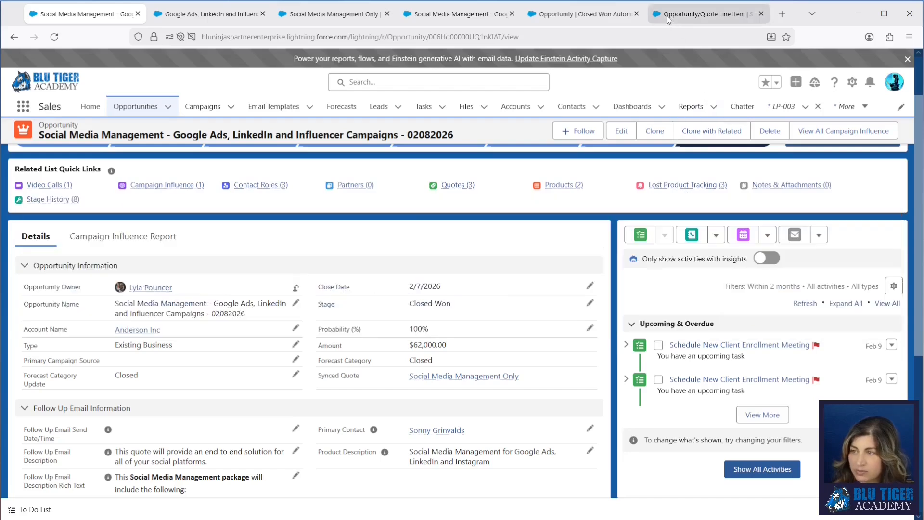
# Step: In the Lost Product Tracking subflow, examine the variable values set by the Assign Fields + Add Product Id to Collection assignment
pyautogui.click(668, 15)
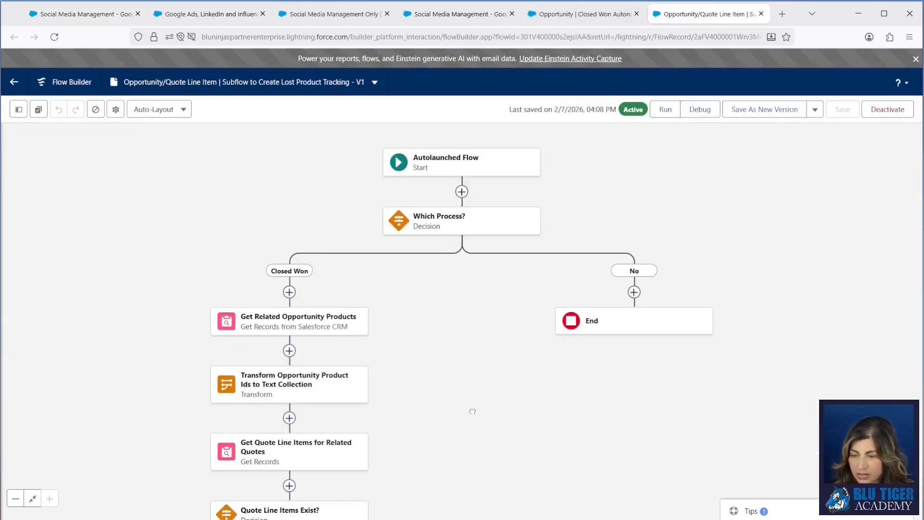
pyautogui.scroll(-10, 472, 412)
pyautogui.click(236, 371)
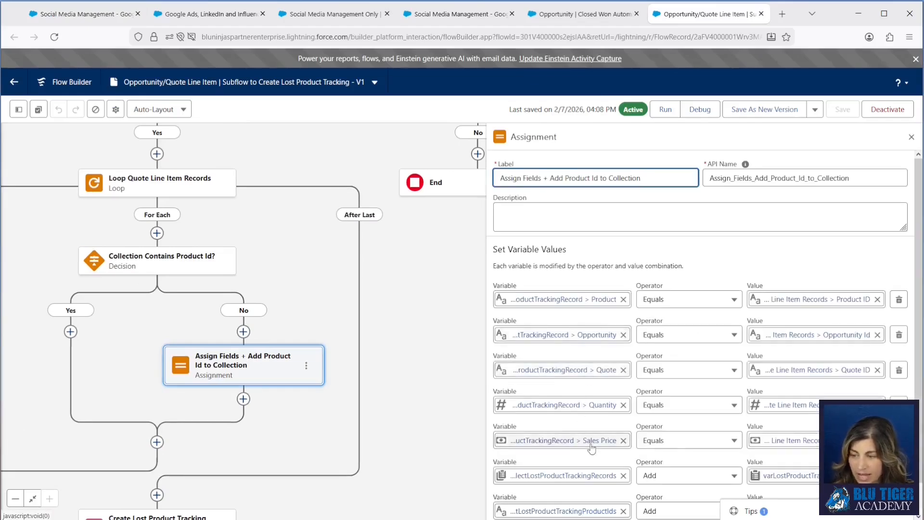
pyautogui.scroll(-1, 591, 448)
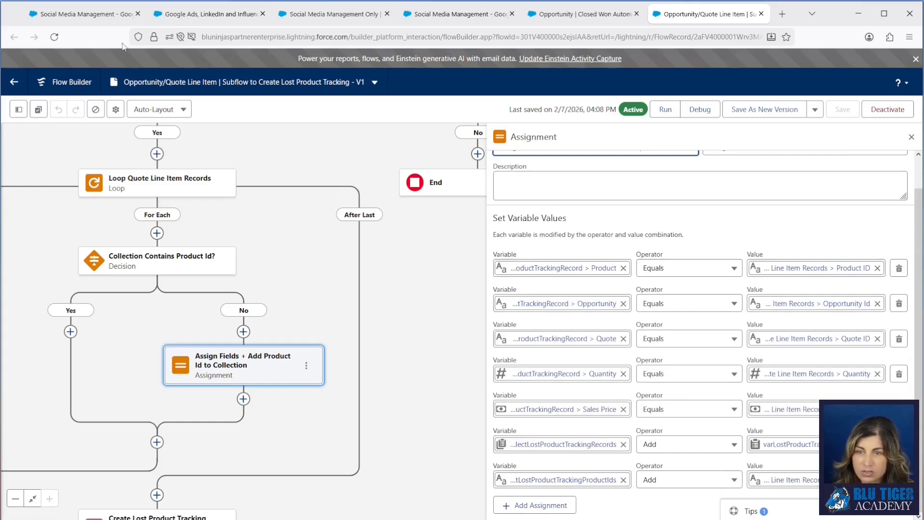
# Step: From the opportunity, open Lost Product Tracking record LP-004 and examine its quote, opportunity, product and pricing fields
pyautogui.click(87, 14)
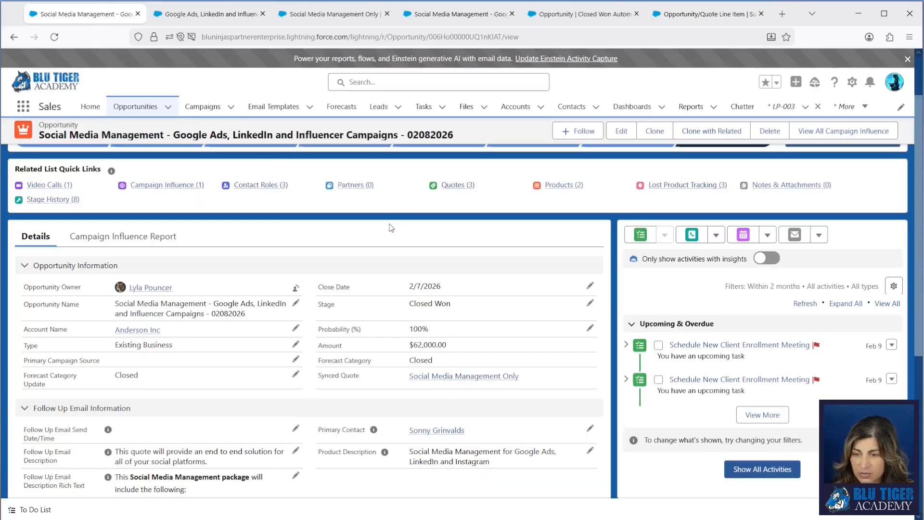
pyautogui.scroll(1, 388, 227)
pyautogui.moveTo(669, 246)
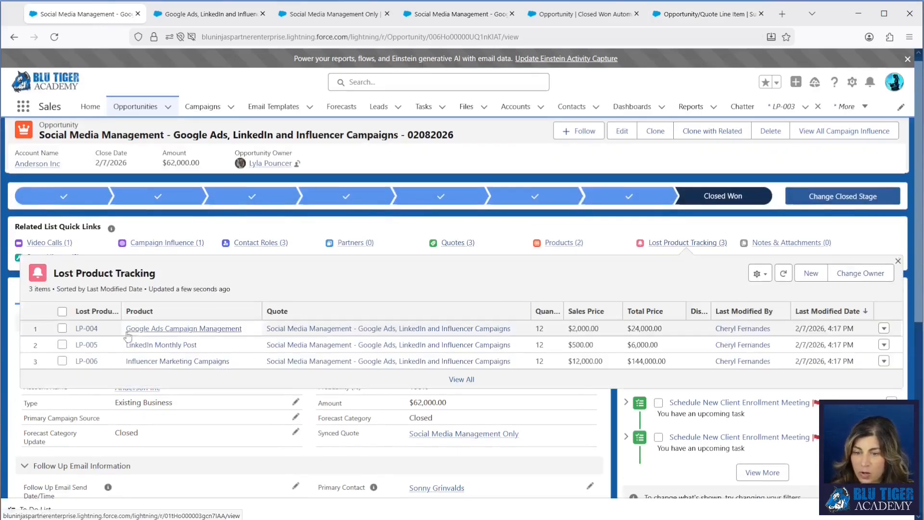
pyautogui.click(89, 332)
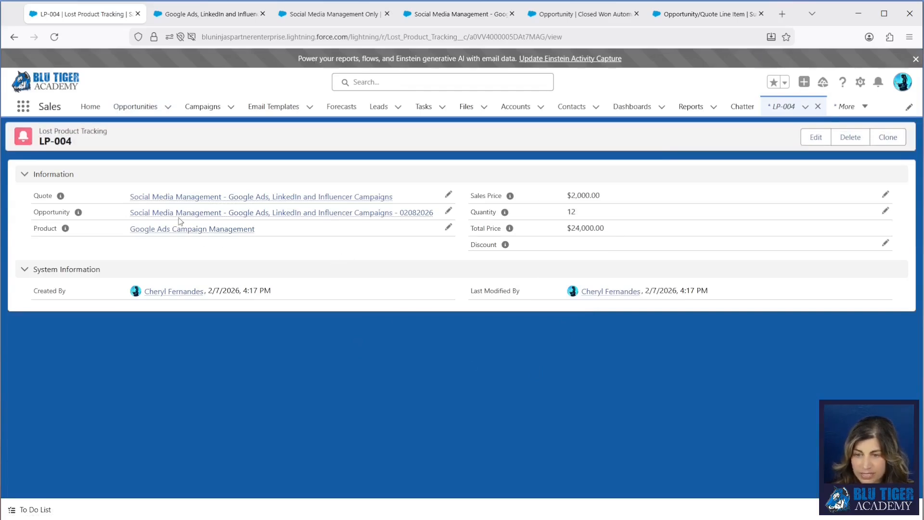
pyautogui.moveTo(168, 202)
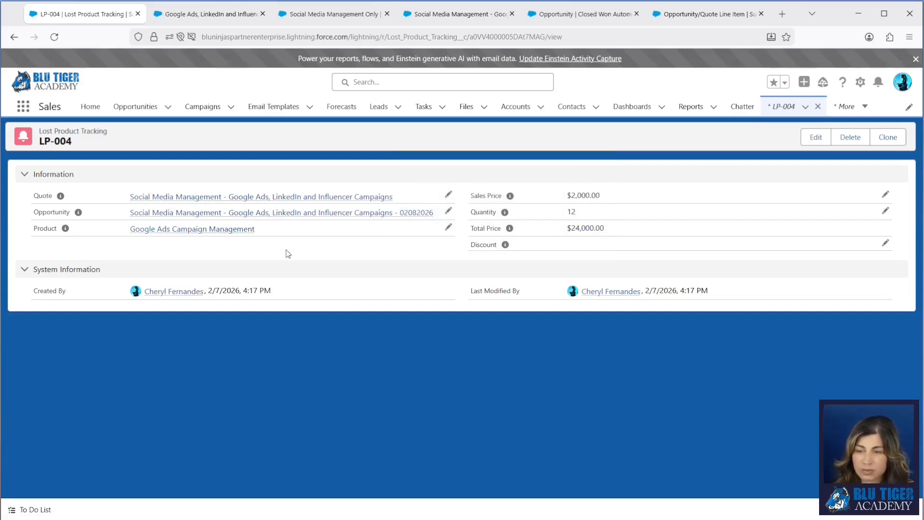
# Step: Return to the opportunity from the tracking record and check the statuses of its quotes
pyautogui.click(286, 213)
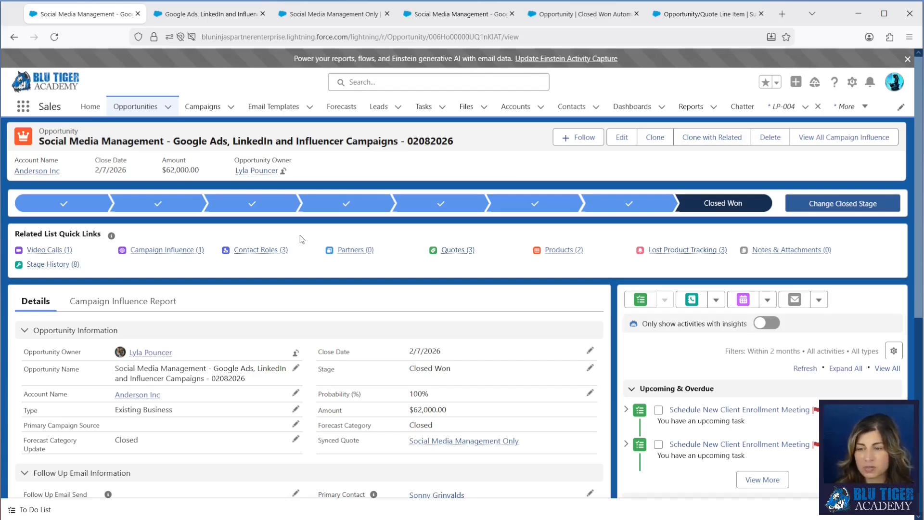
pyautogui.moveTo(463, 258)
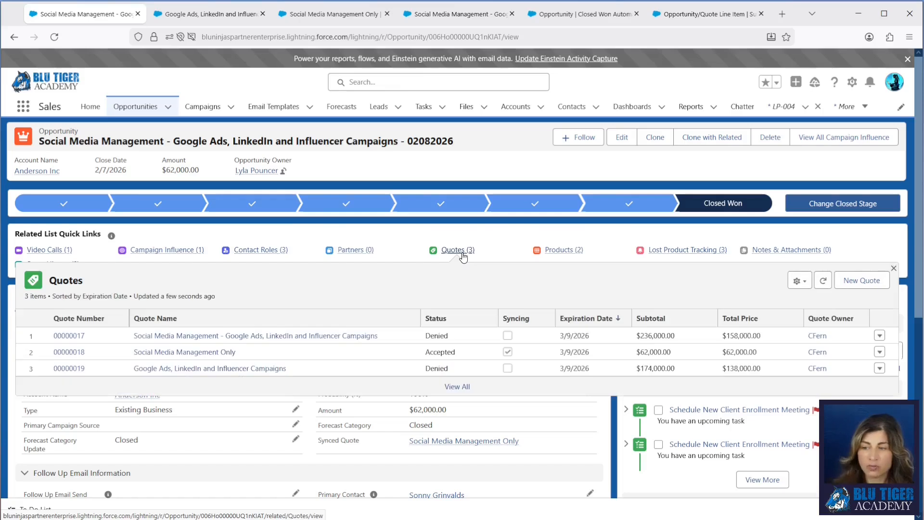